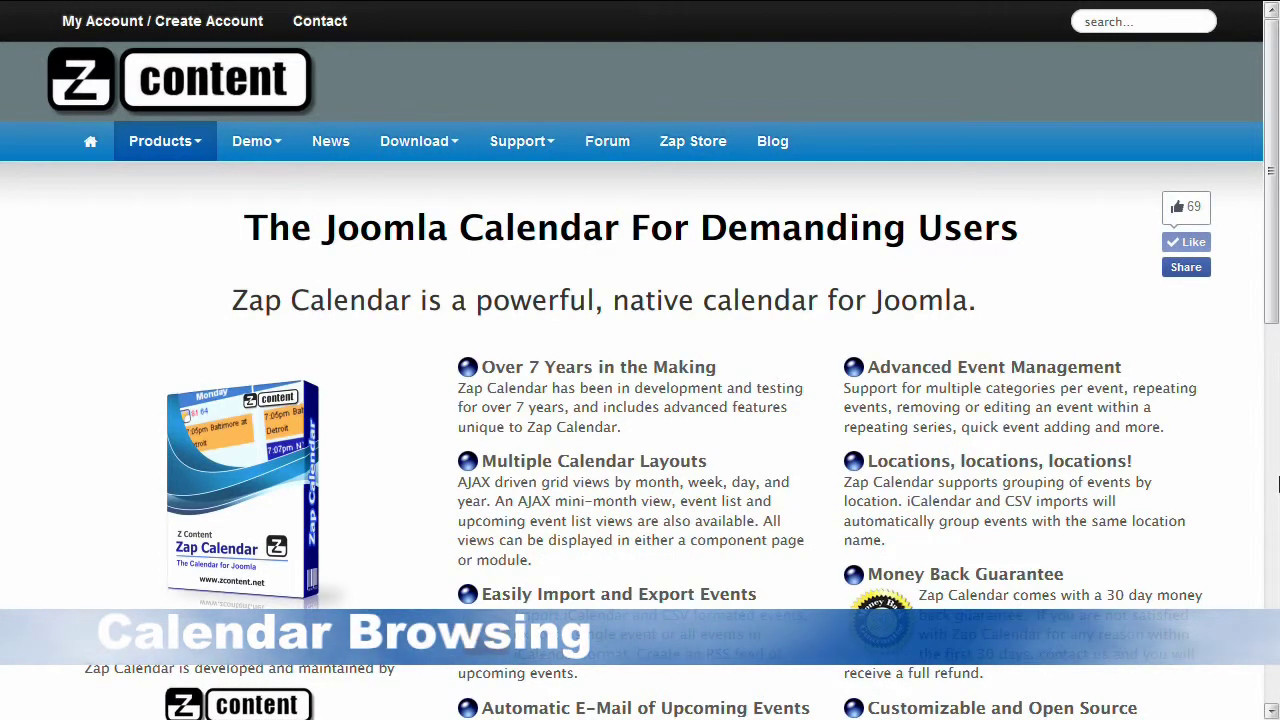
# Switch to the Zap Calendar demo site and open the American History demo calendar
pyautogui.moveTo(143, 5)
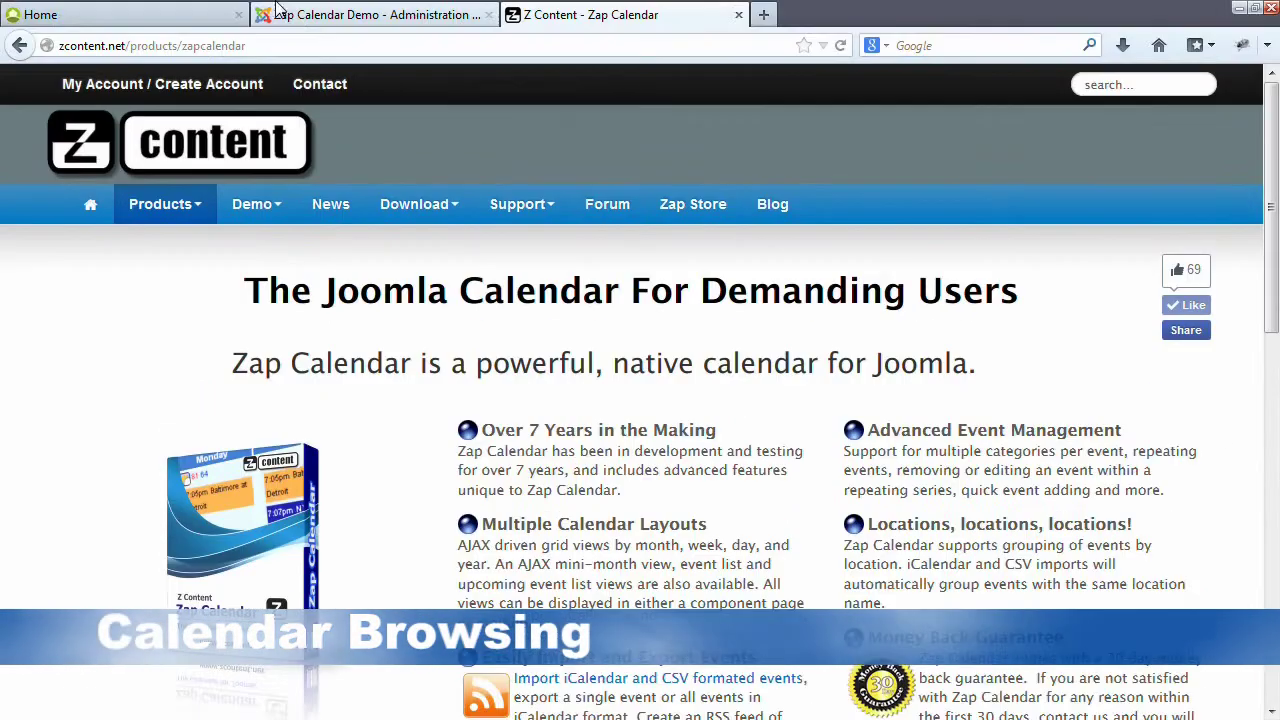
pyautogui.click(143, 12)
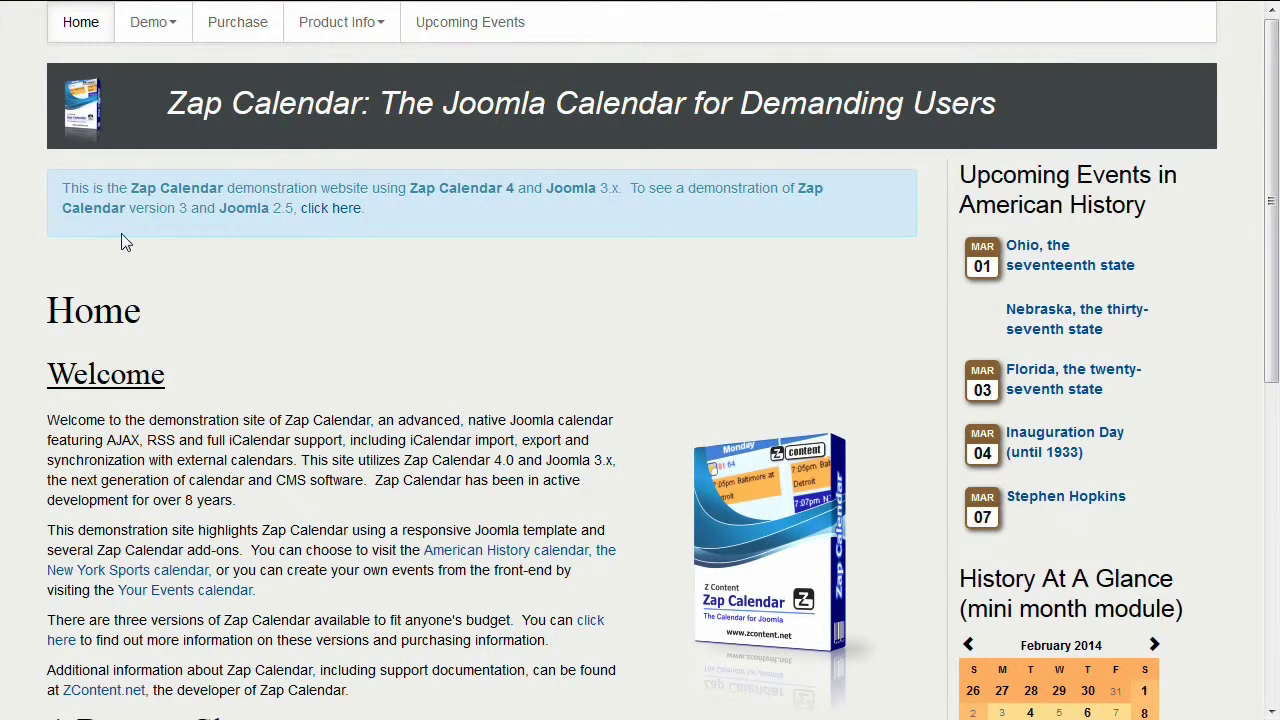
pyautogui.moveTo(148, 28)
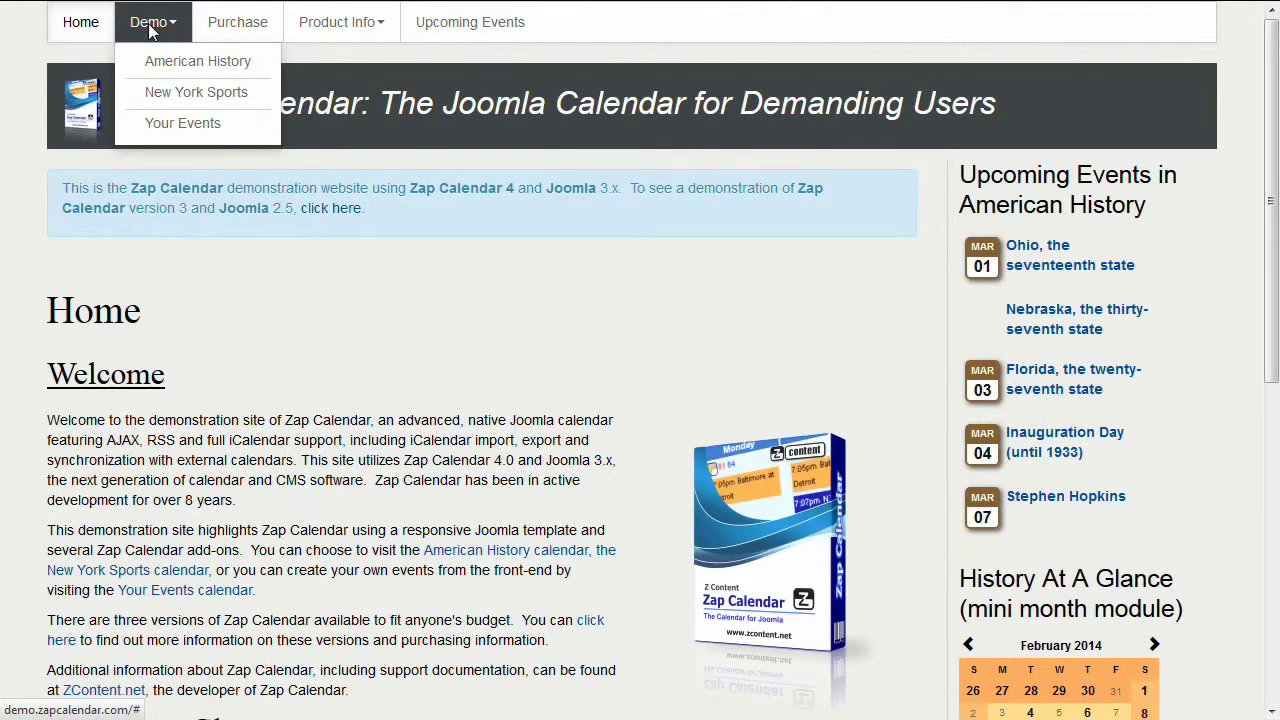
pyautogui.click(188, 66)
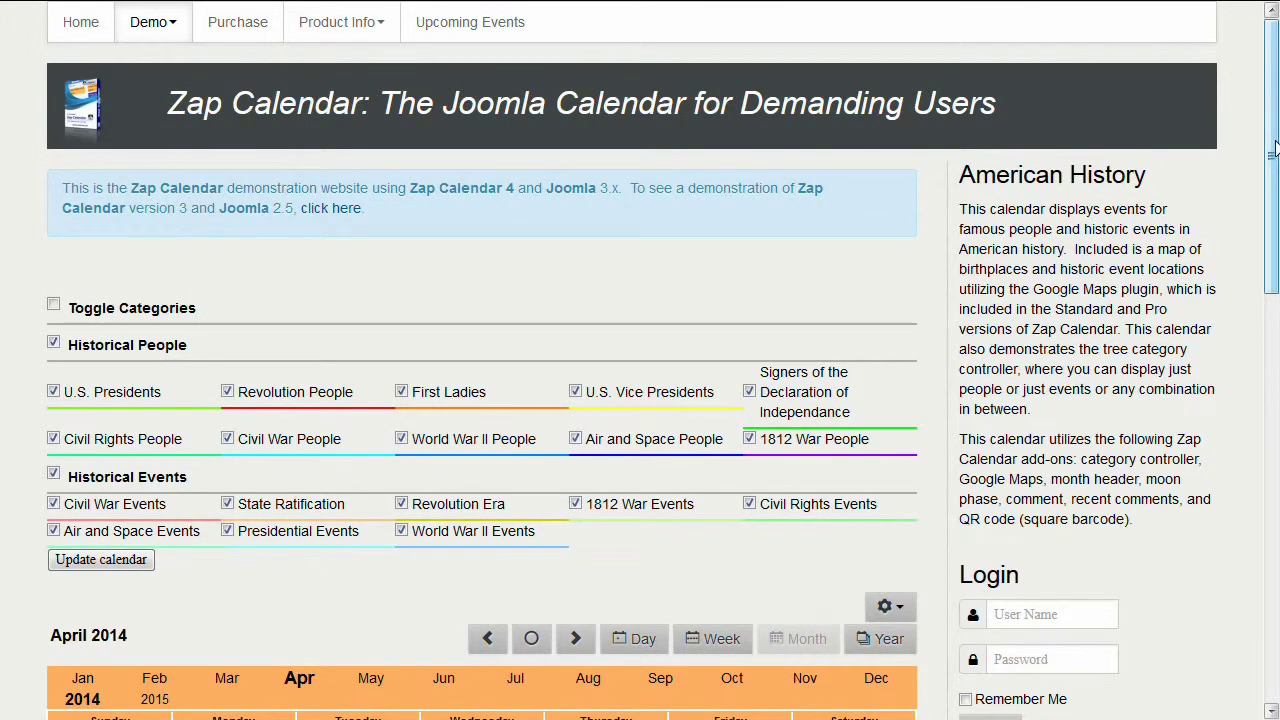
# Look over the April 2014 calendar with its legend and event map, and go back to March 2014 to view its map
pyautogui.moveTo(1272, 150); pyautogui.dragTo(1272, 270)
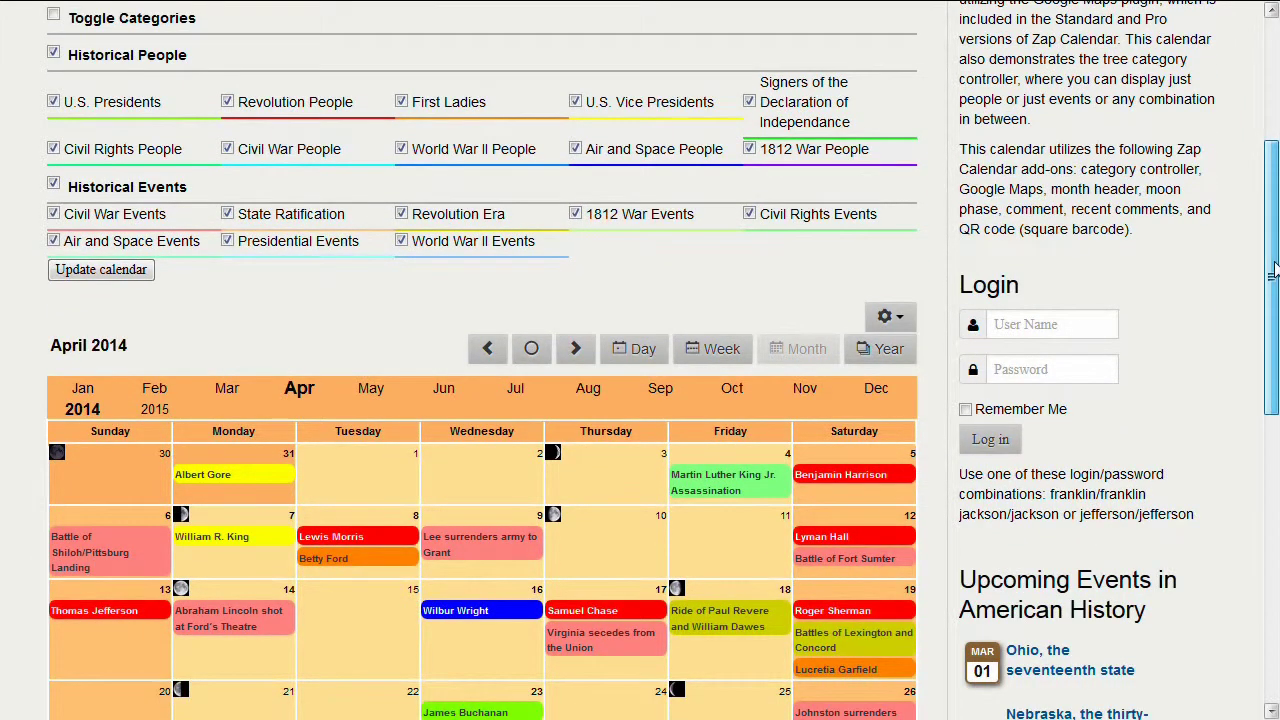
pyautogui.moveTo(1272, 270); pyautogui.dragTo(1272, 566)
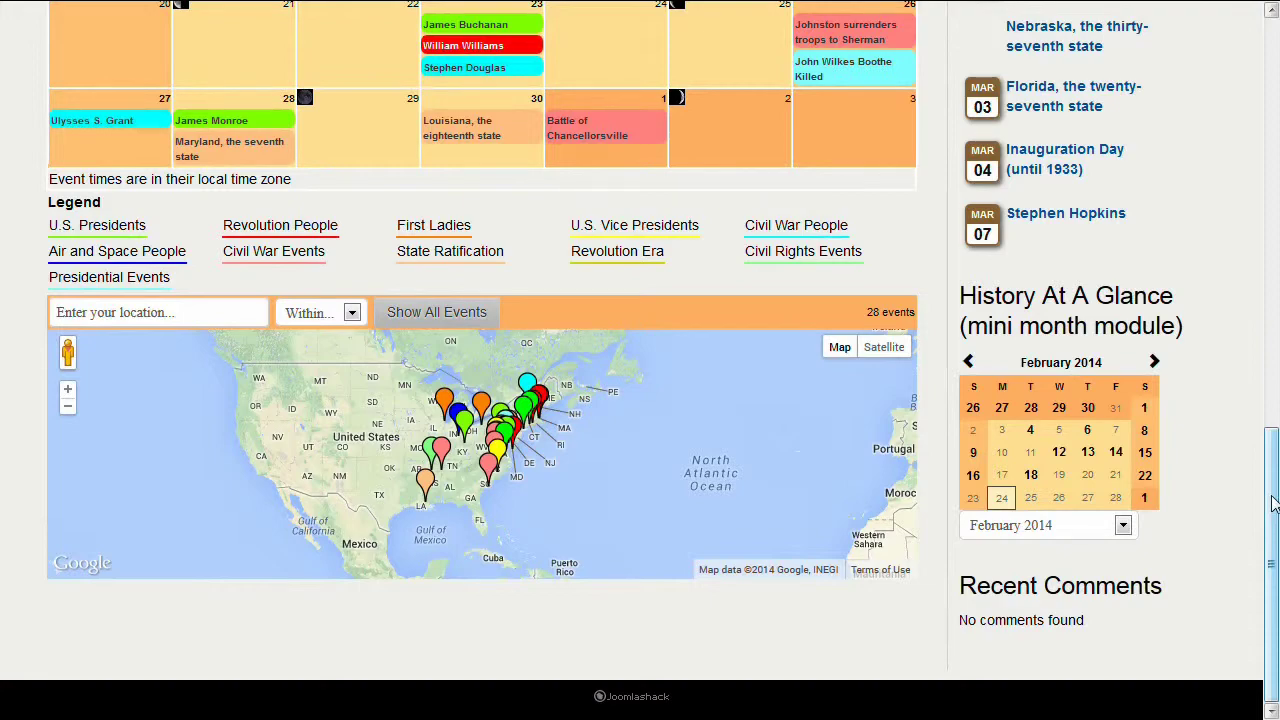
pyautogui.moveTo(1272, 503)
pyautogui.mouseDown()
pyautogui.moveTo(1277, 340)
pyautogui.moveTo(1277, 484)
pyautogui.mouseUp()
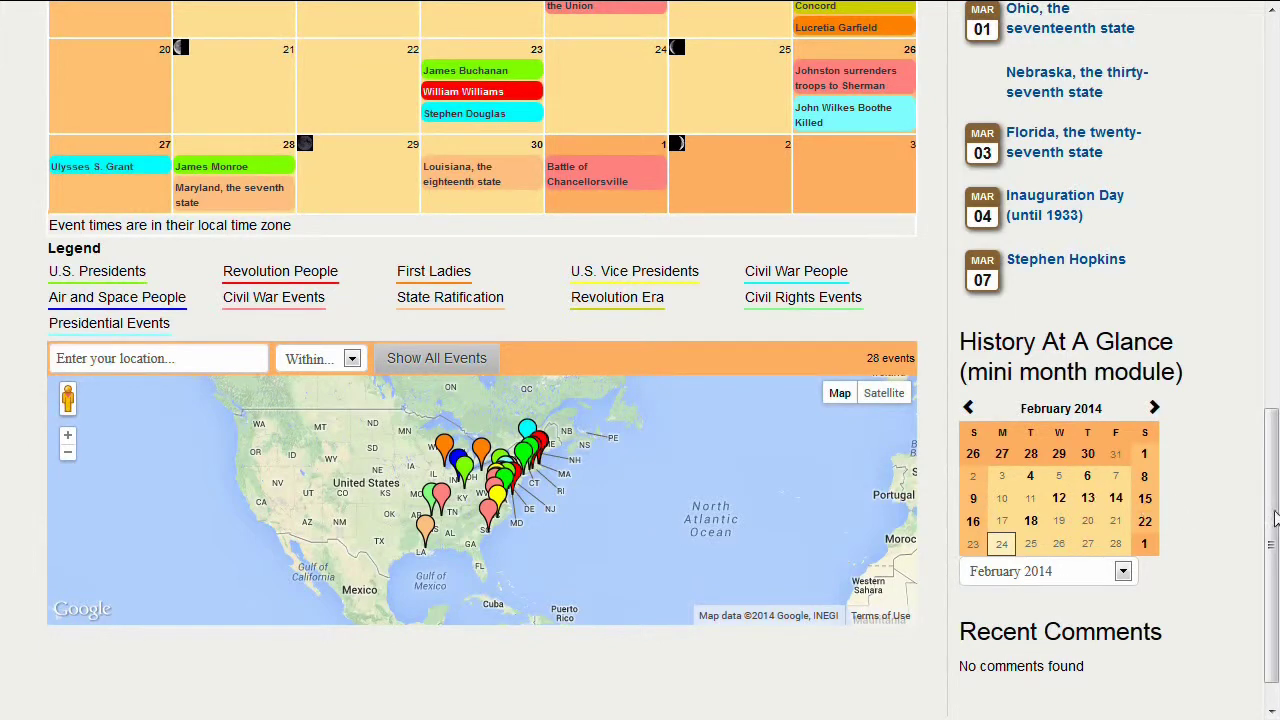
pyautogui.moveTo(1276, 467); pyautogui.dragTo(1277, 322)
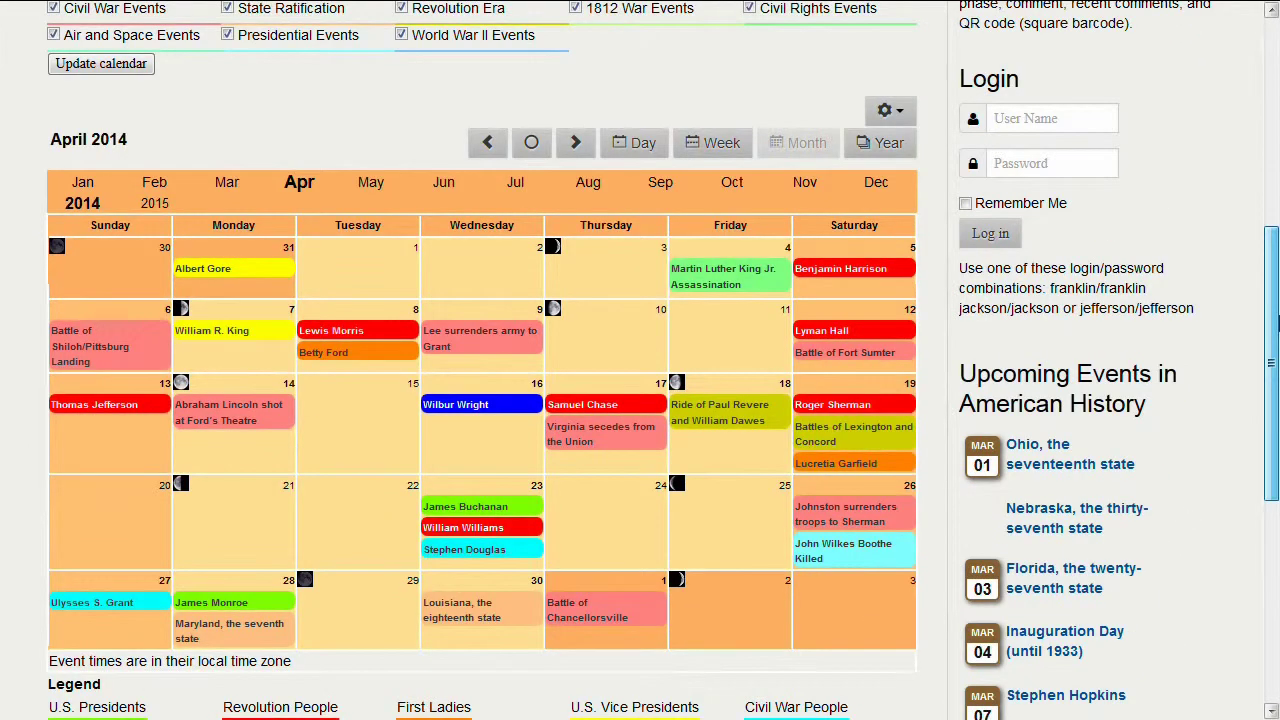
pyautogui.click(488, 144)
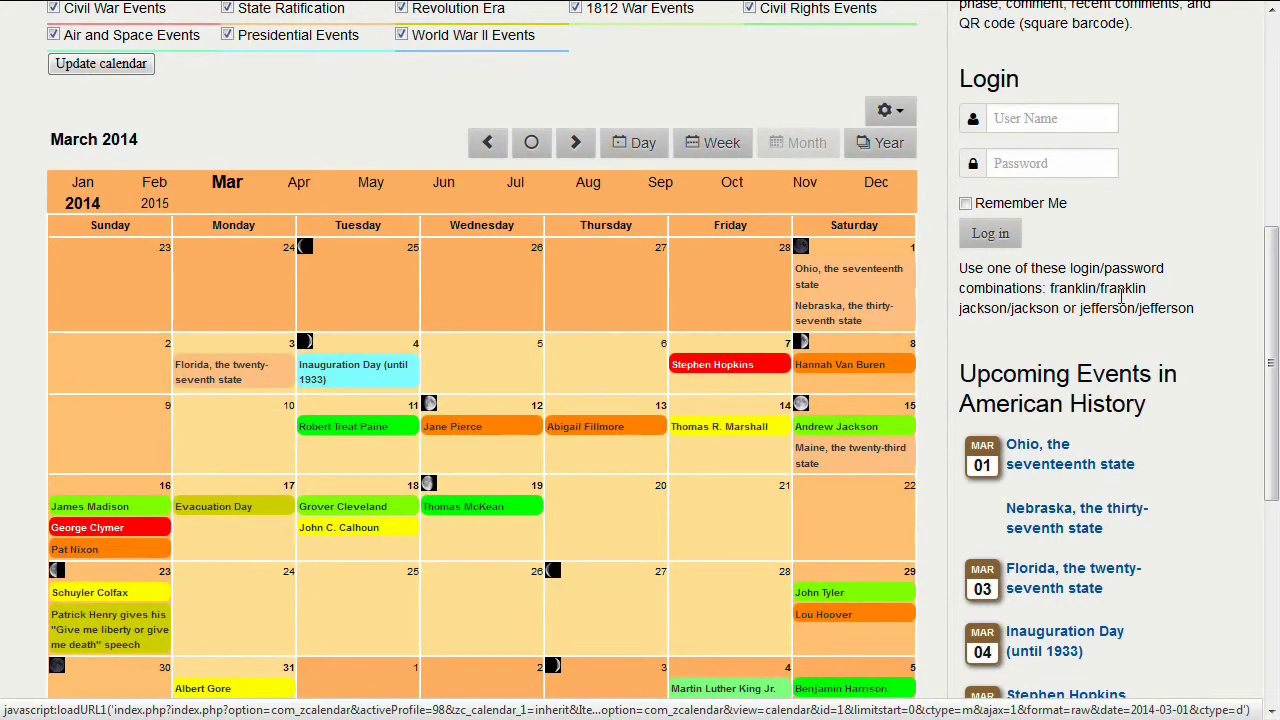
pyautogui.moveTo(1277, 340); pyautogui.dragTo(1276, 517)
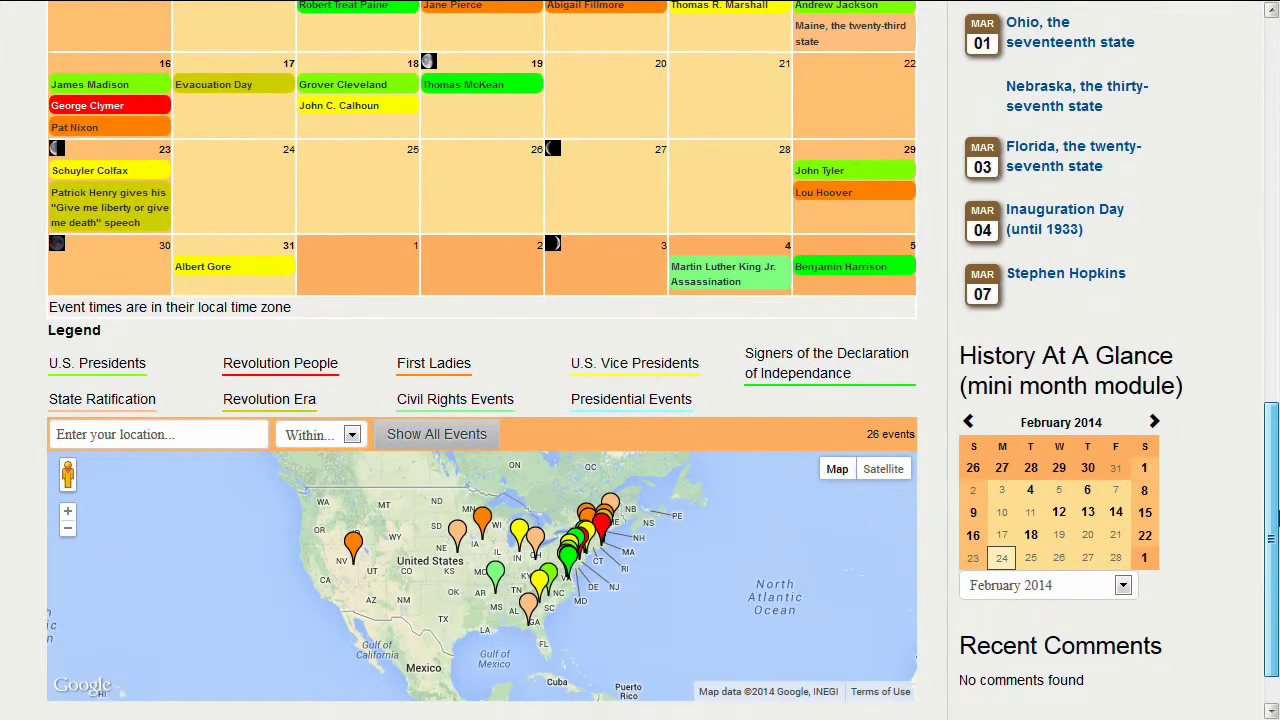
pyautogui.moveTo(1277, 517); pyautogui.dragTo(1276, 526)
# Go back one more month to view the February 2014 events in the calendar grid
pyautogui.scroll(4, 611, 222)
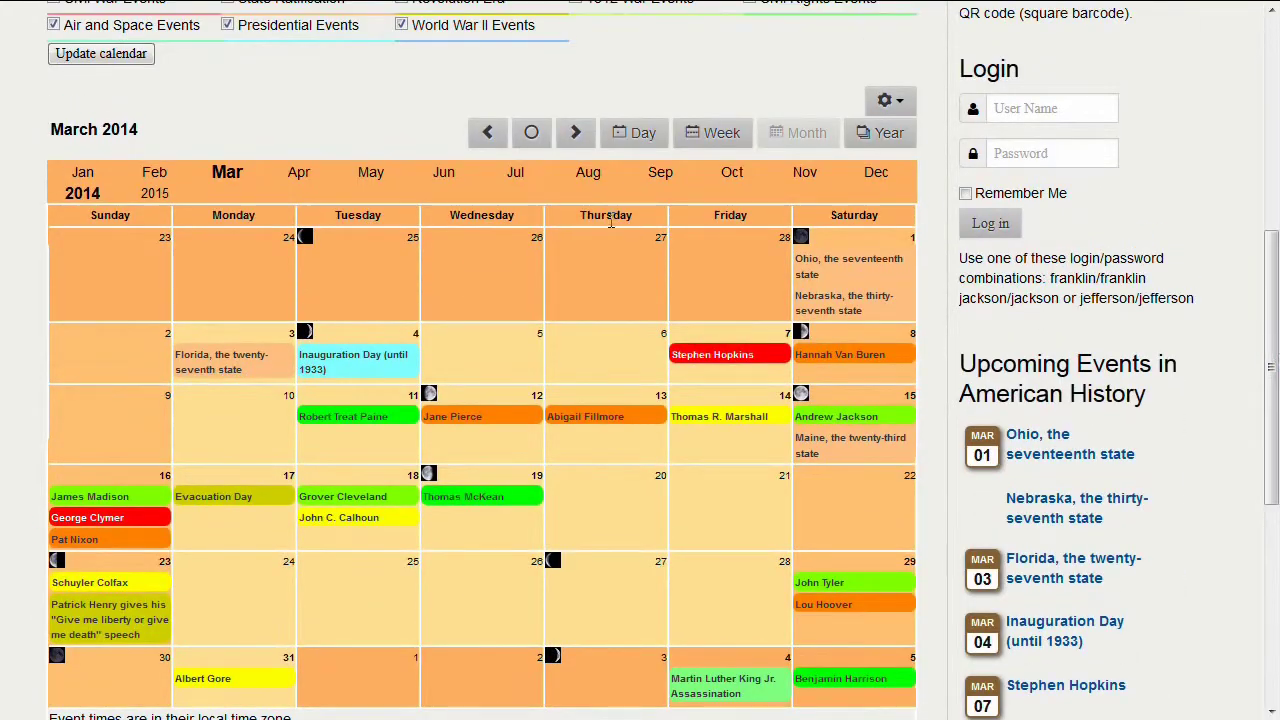
pyautogui.click(484, 140)
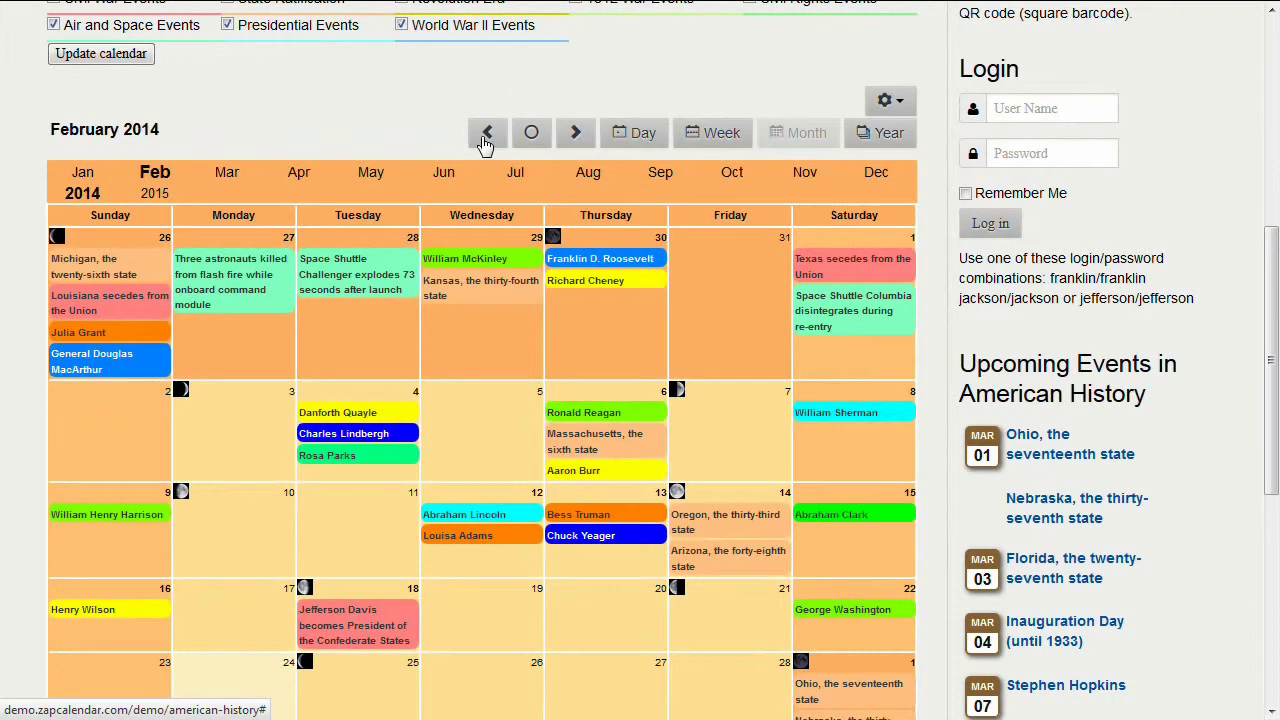
pyautogui.moveTo(1274, 391); pyautogui.dragTo(1276, 424)
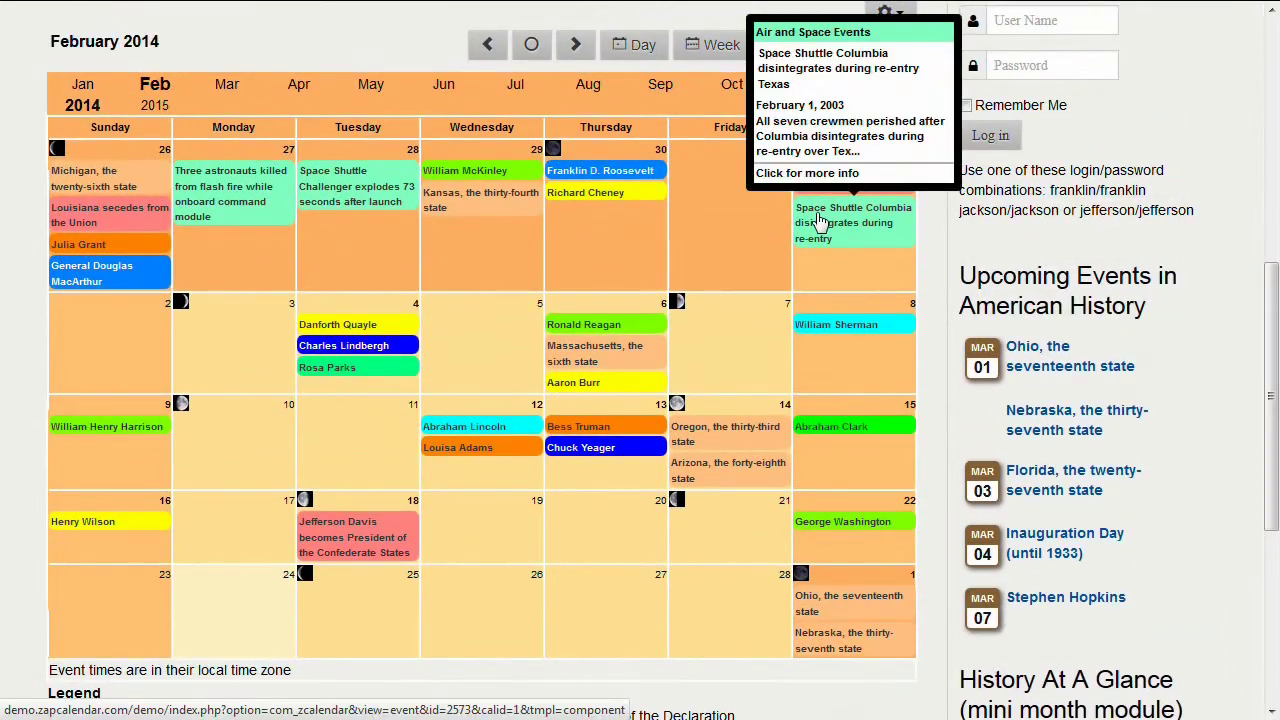
# Show the calendar by week and move forward week by week to February 16 - 22, 2014
pyautogui.click(709, 46)
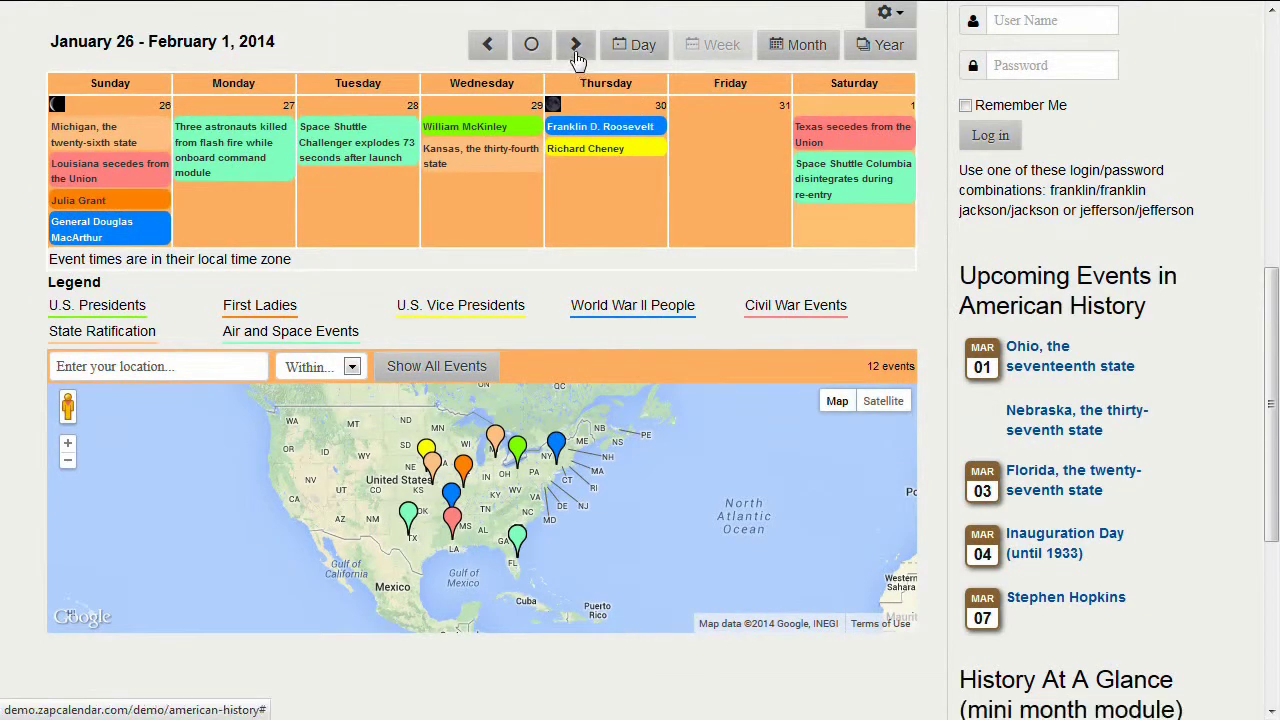
pyautogui.click(576, 50)
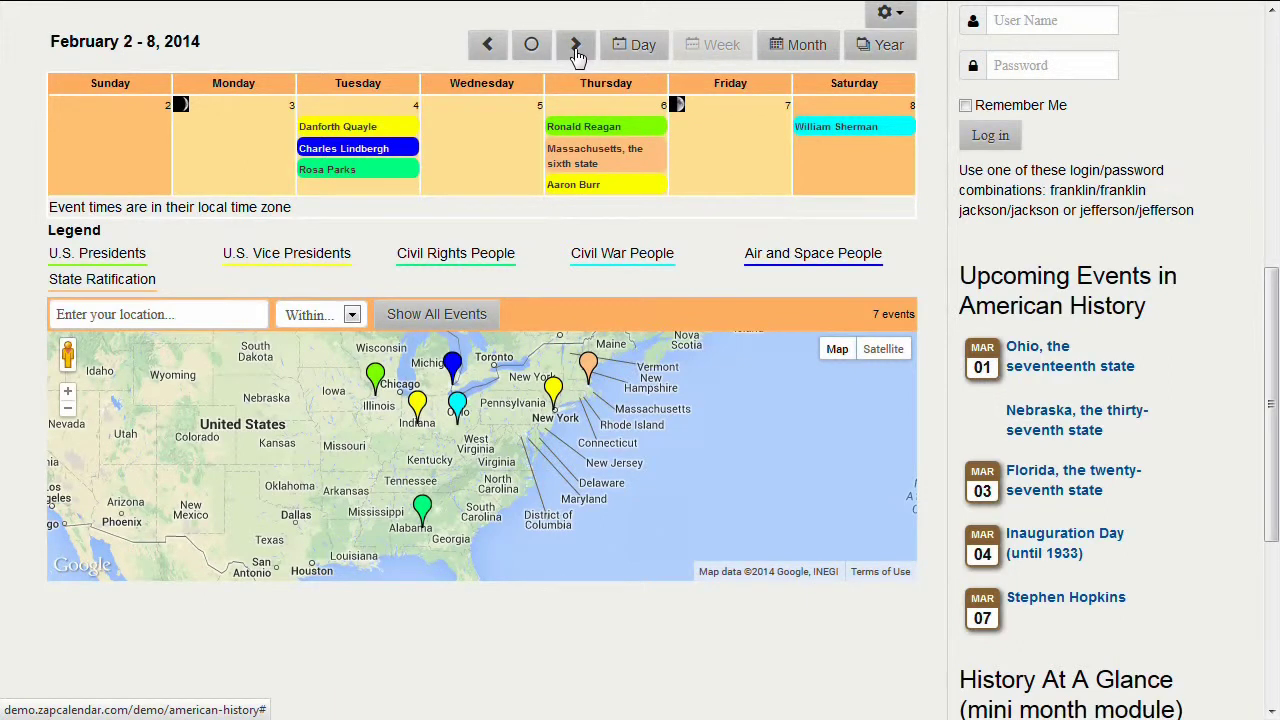
pyautogui.click(575, 48)
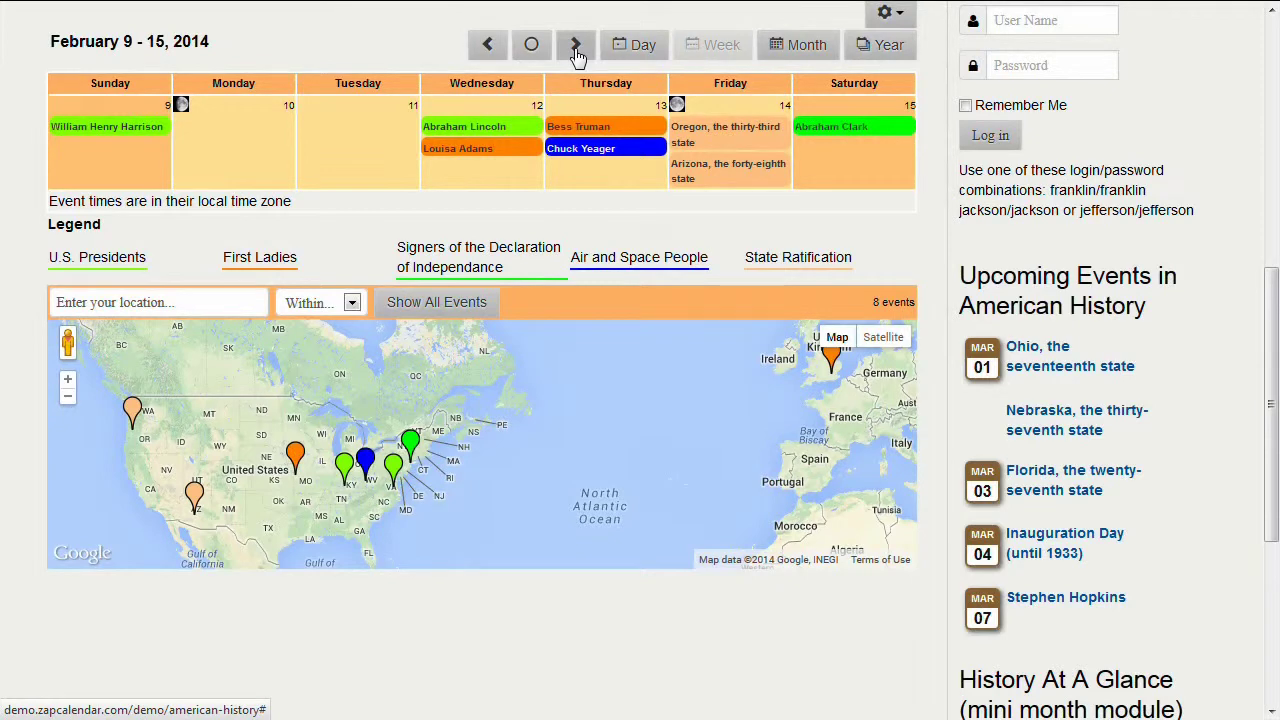
pyautogui.click(575, 48)
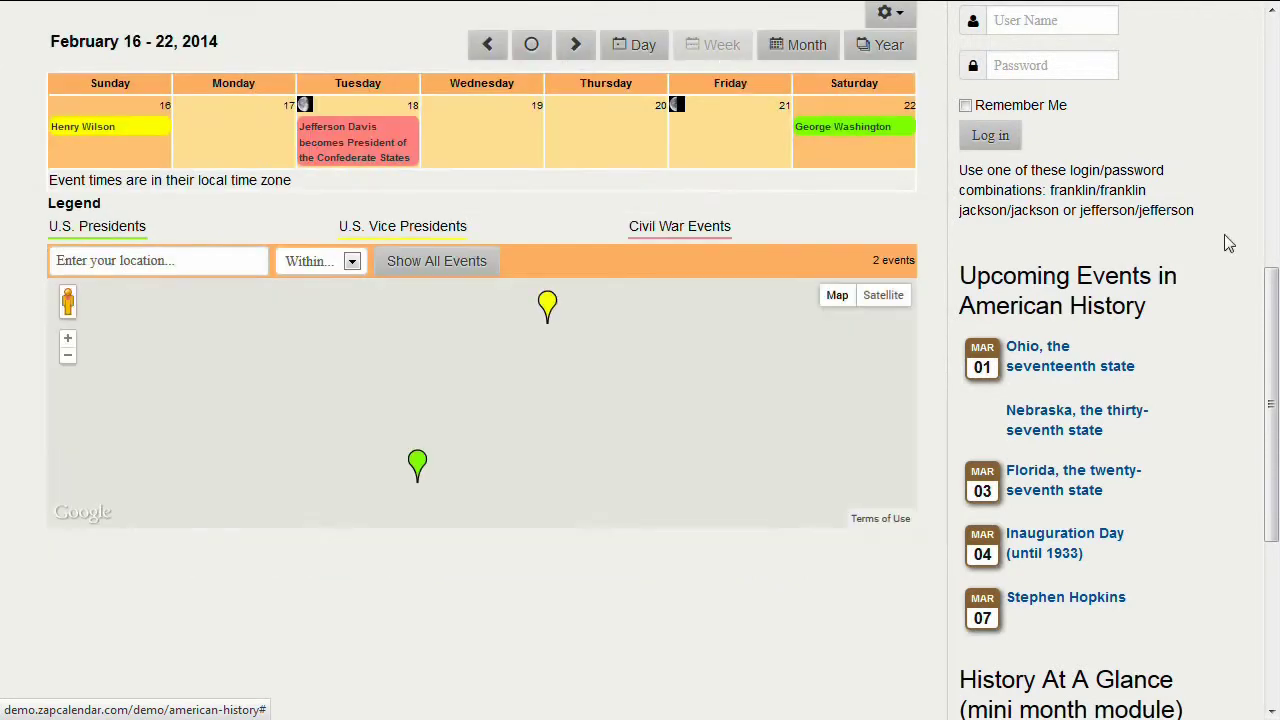
pyautogui.moveTo(1275, 322); pyautogui.dragTo(1275, 308)
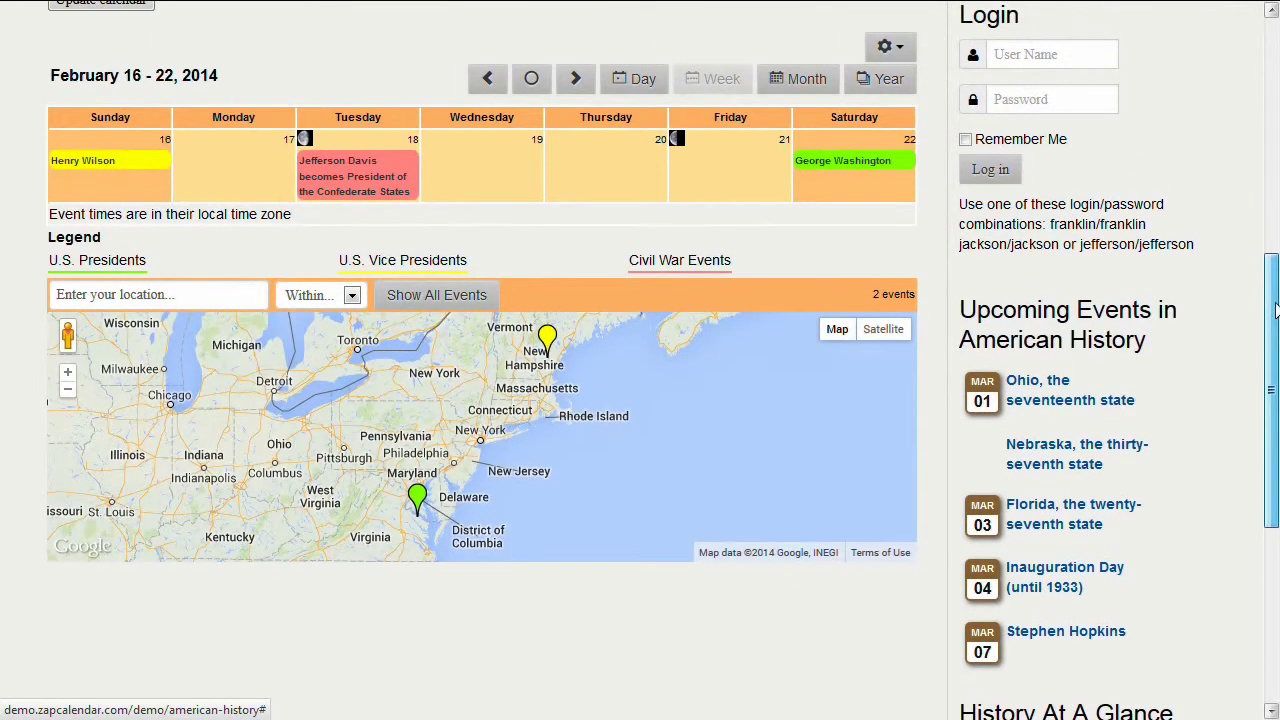
# Return to the February 2014 month view and hide the calendar grid so only the event map is shown
pyautogui.click(797, 80)
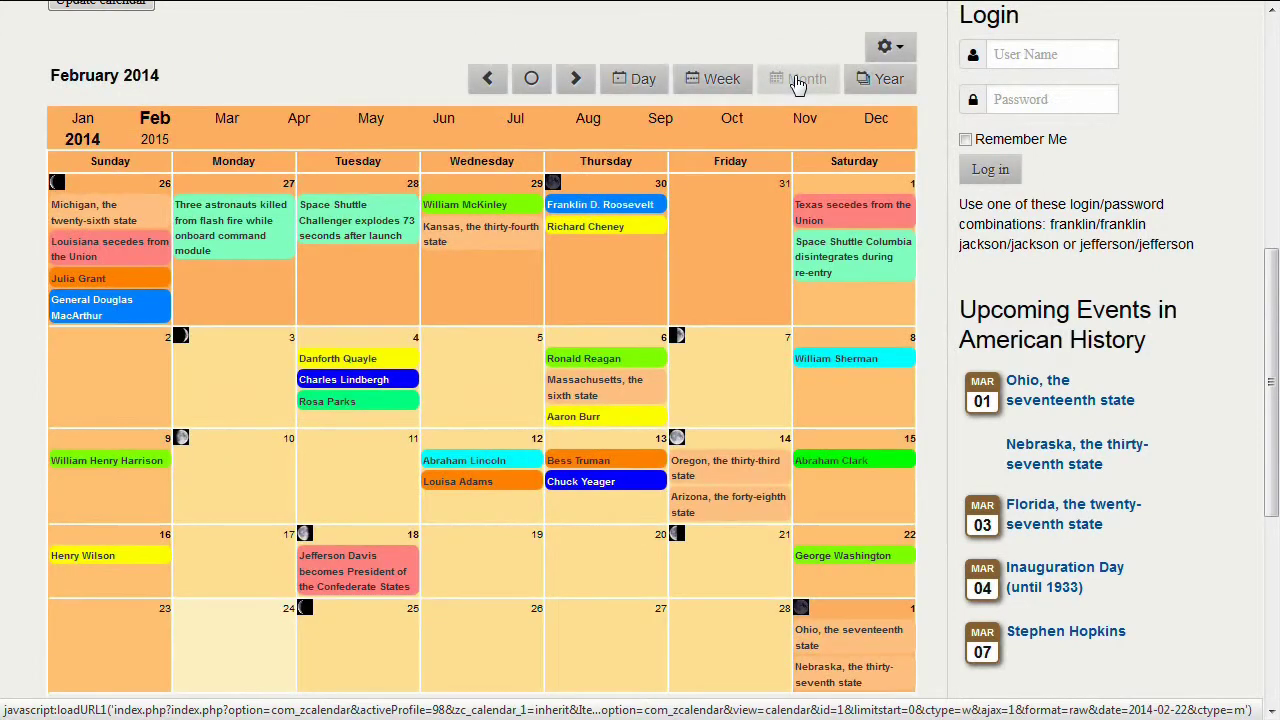
pyautogui.click(886, 48)
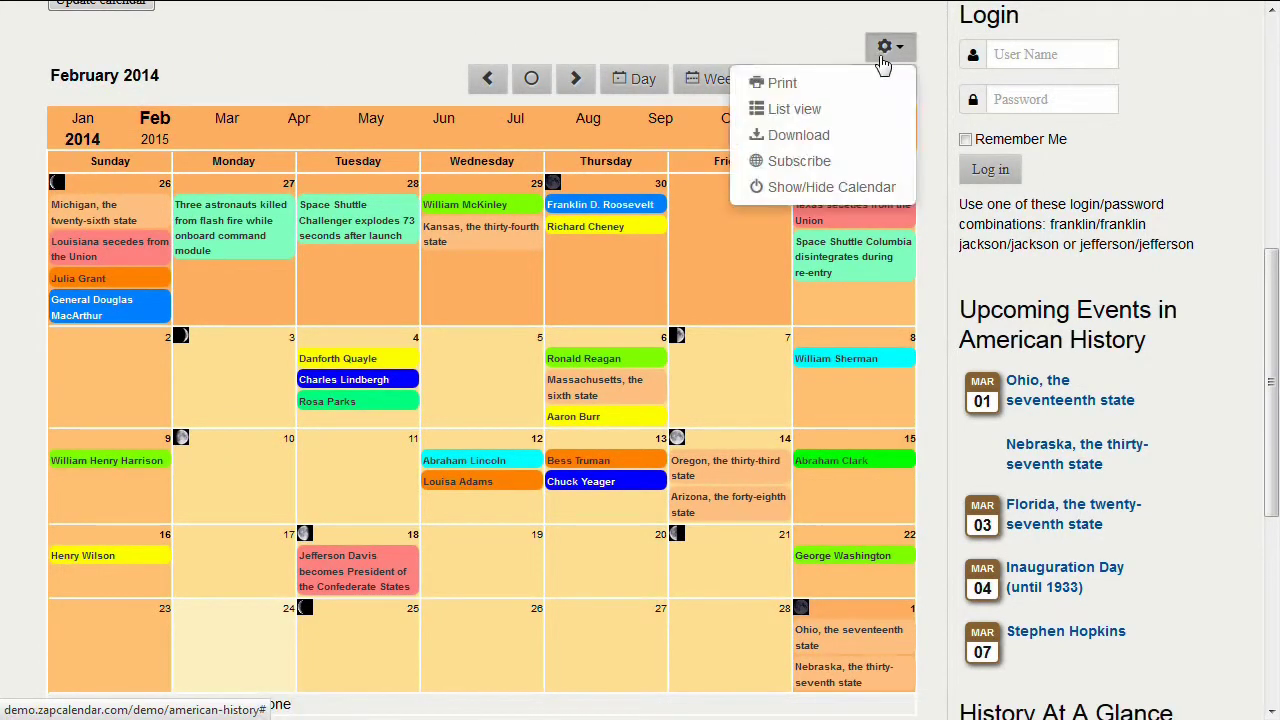
pyautogui.click(866, 187)
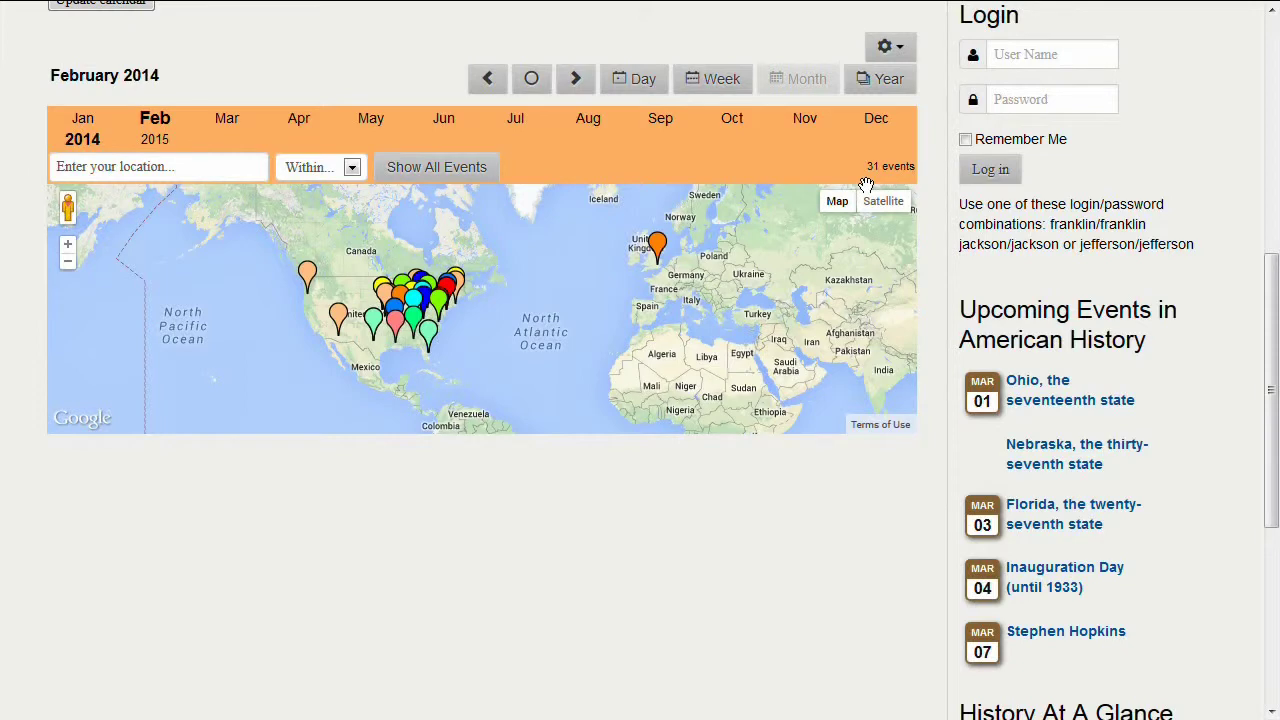
# View the event map for March, April, September and June 2014, and return to February 2014
pyautogui.click(577, 90)
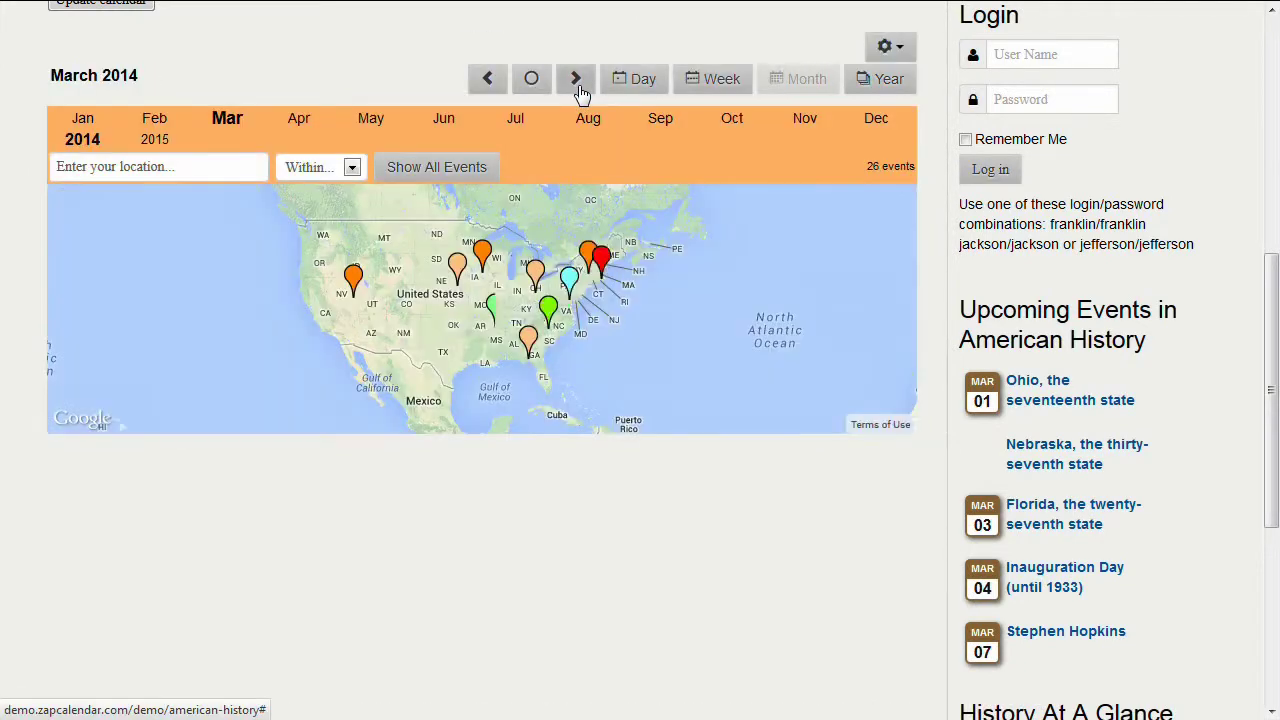
pyautogui.click(577, 90)
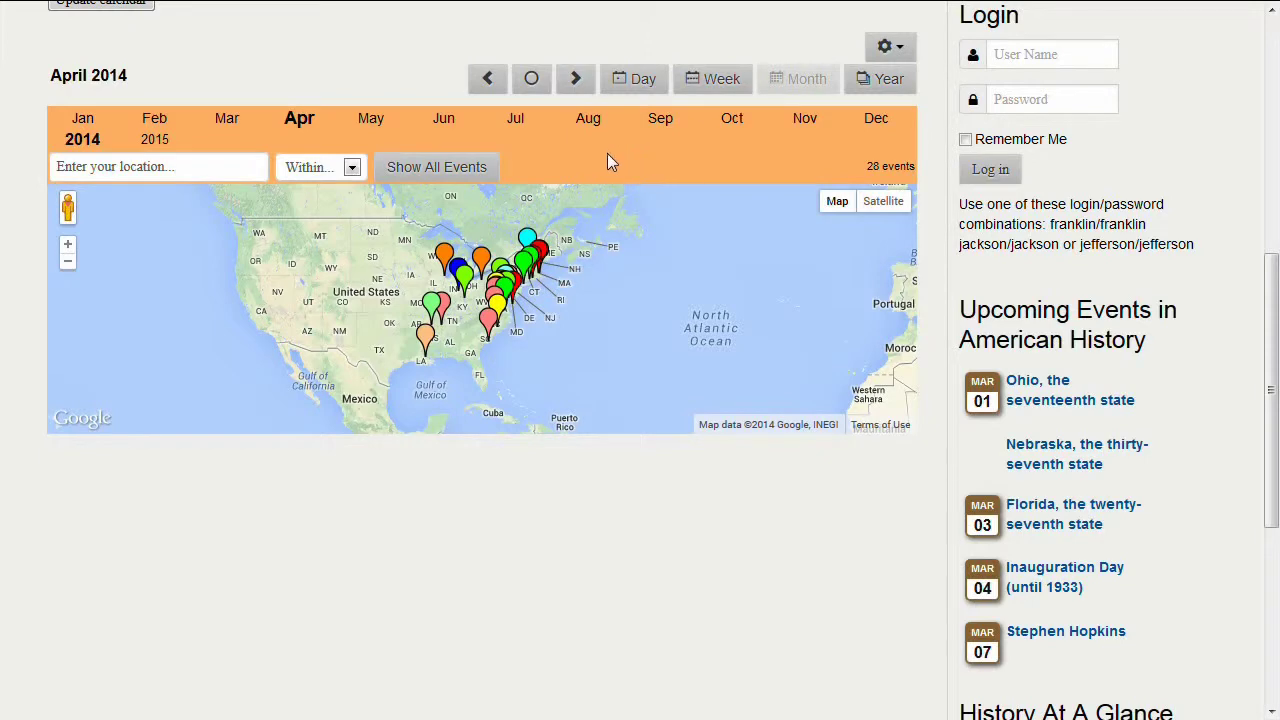
pyautogui.click(661, 121)
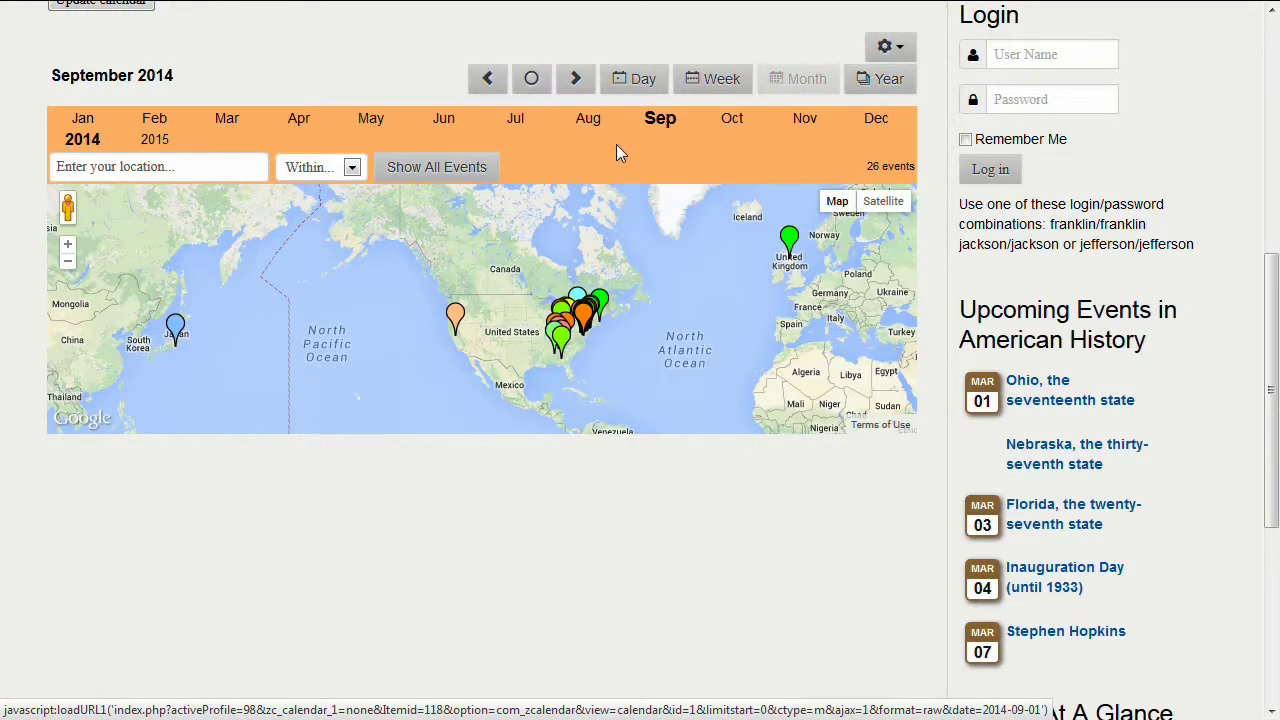
pyautogui.click(447, 121)
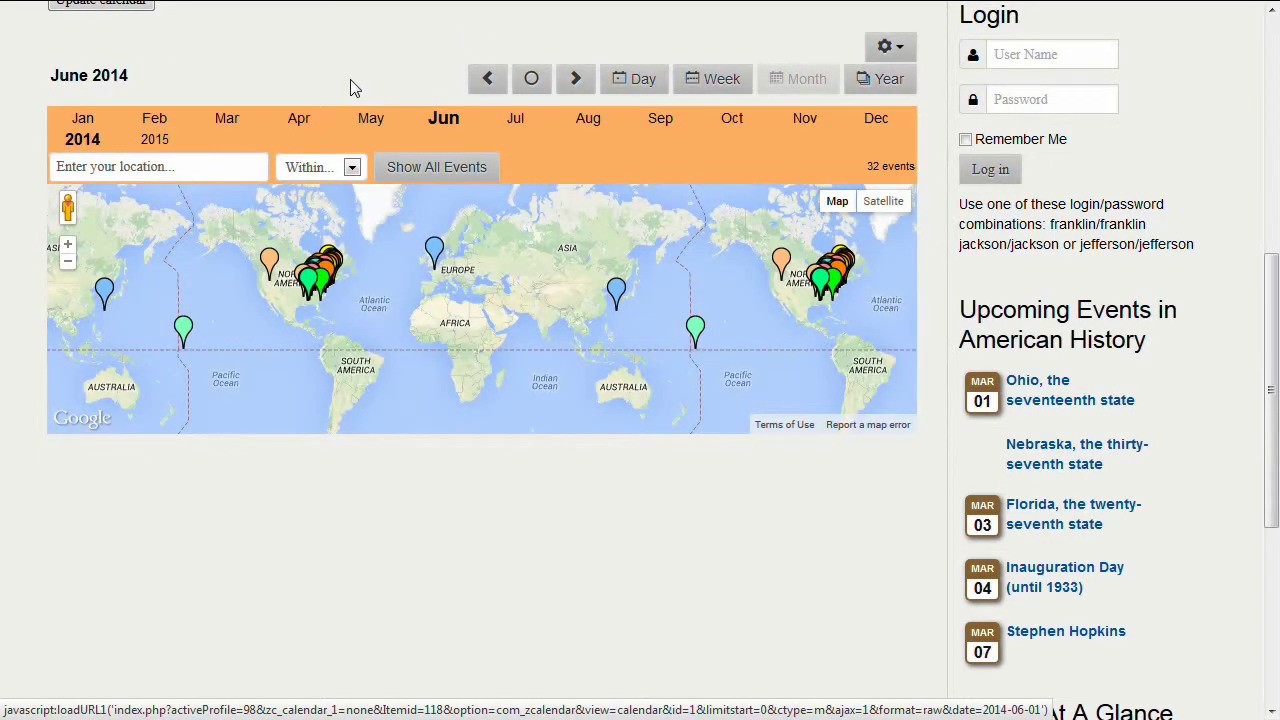
pyautogui.click(155, 122)
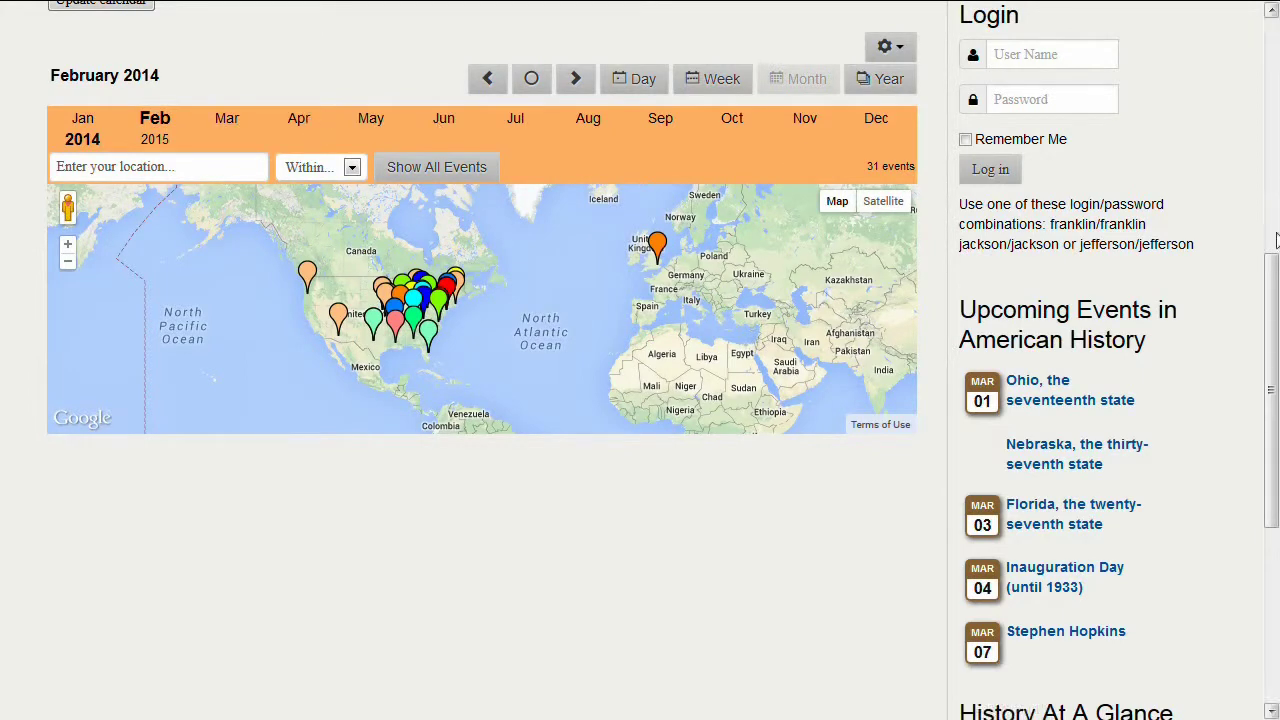
# Deselect all event categories, select only U.S. Presidents, and update the calendar
pyautogui.moveTo(1276, 290); pyautogui.dragTo(1277, 130)
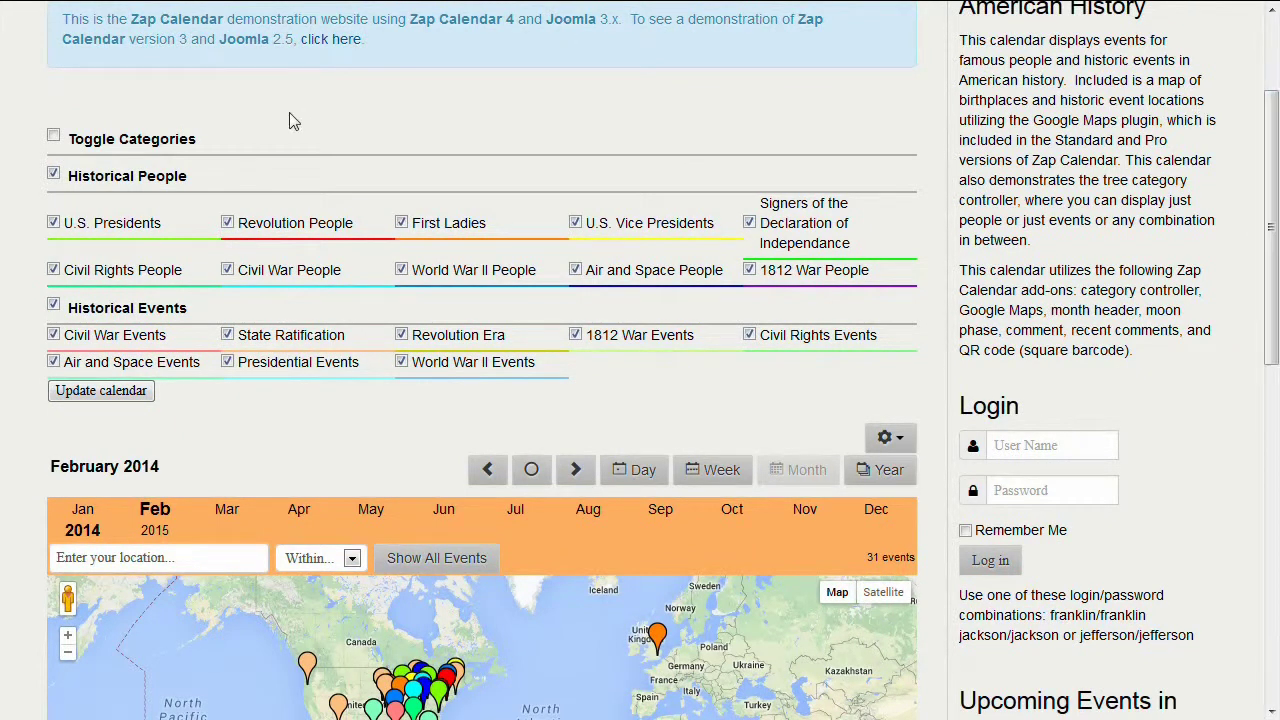
pyautogui.click(53, 137)
pyautogui.click(53, 138)
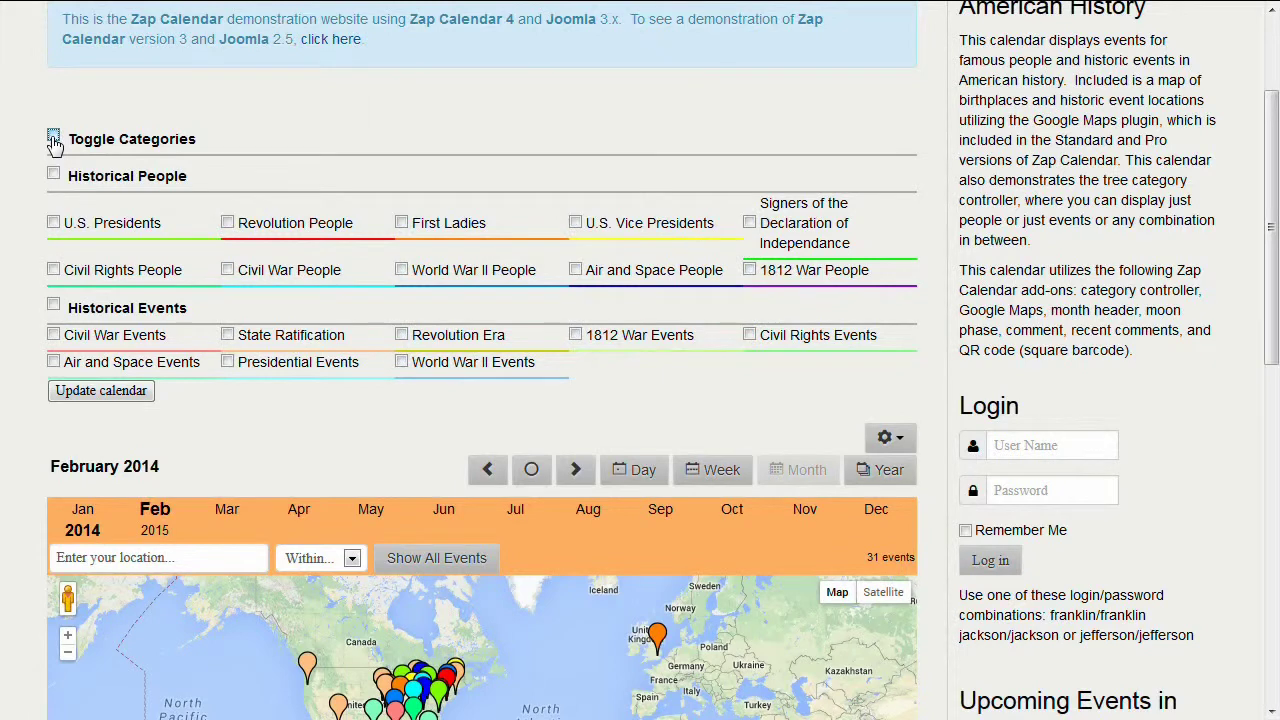
pyautogui.click(55, 227)
pyautogui.click(108, 392)
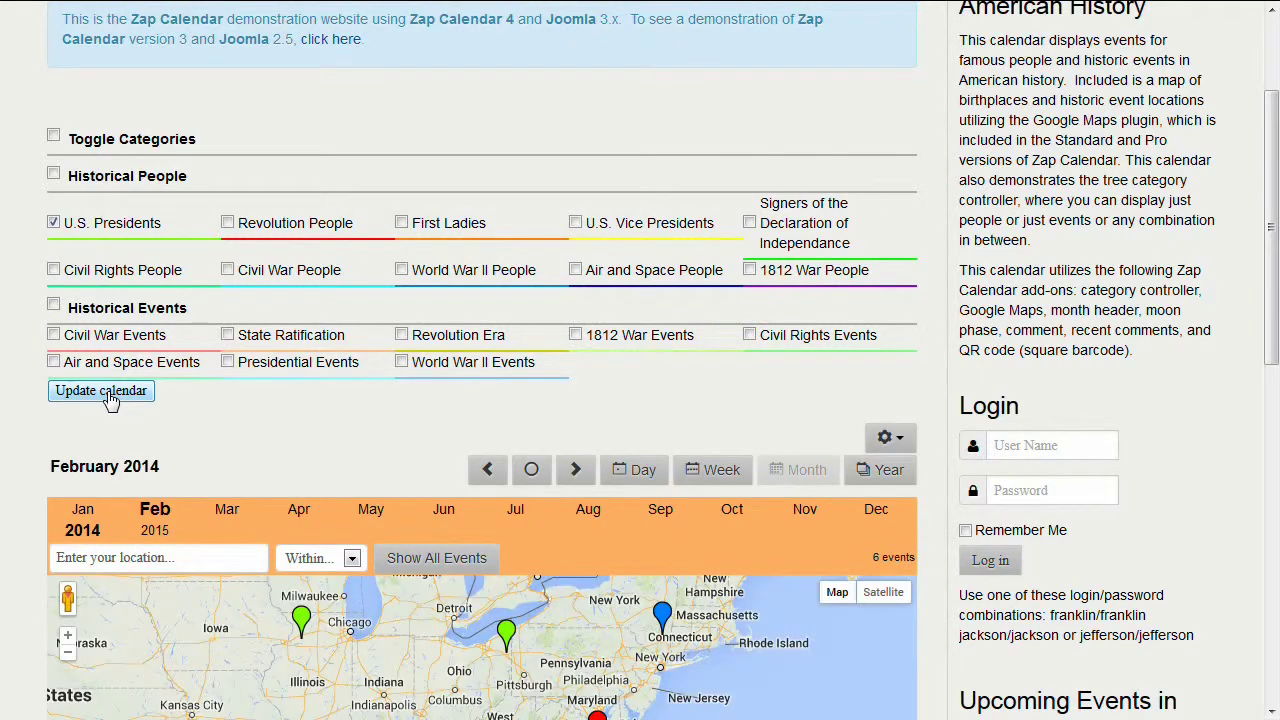
# Open the Abraham Lincoln event from its Kentucky map marker, review its full details, and close them
pyautogui.moveTo(1273, 228); pyautogui.dragTo(1274, 330)
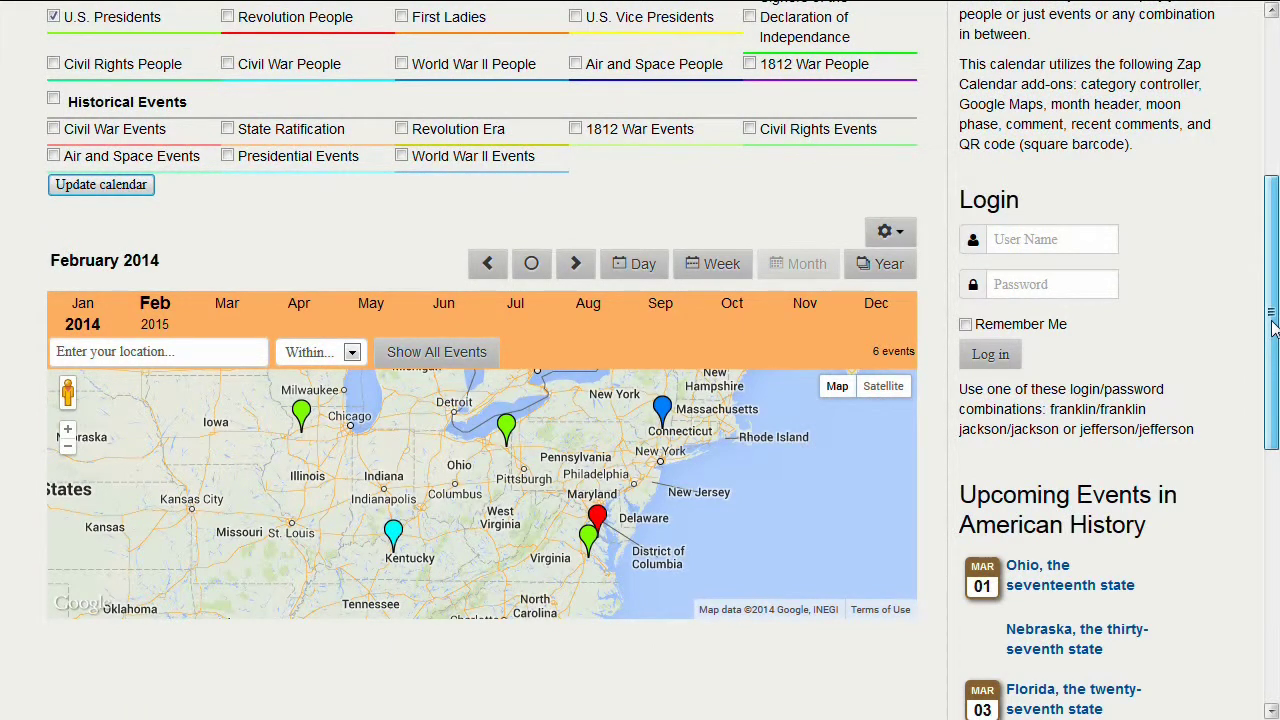
pyautogui.click(393, 532)
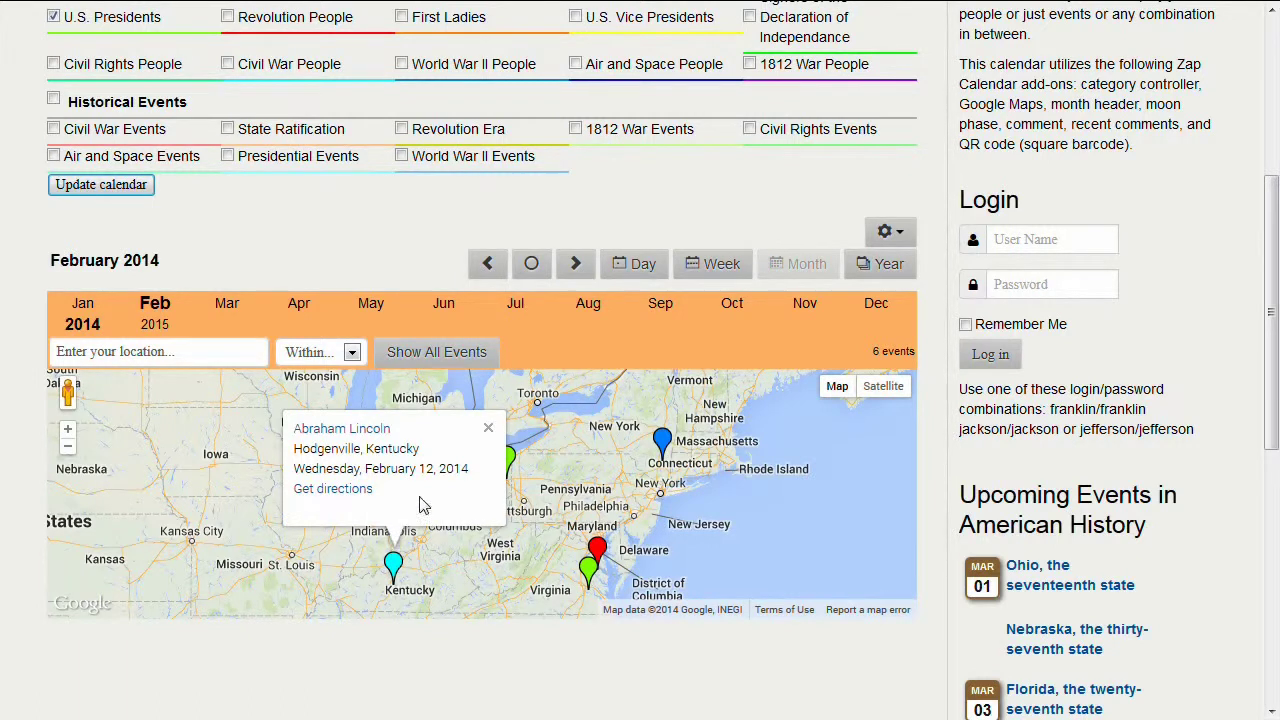
pyautogui.click(368, 430)
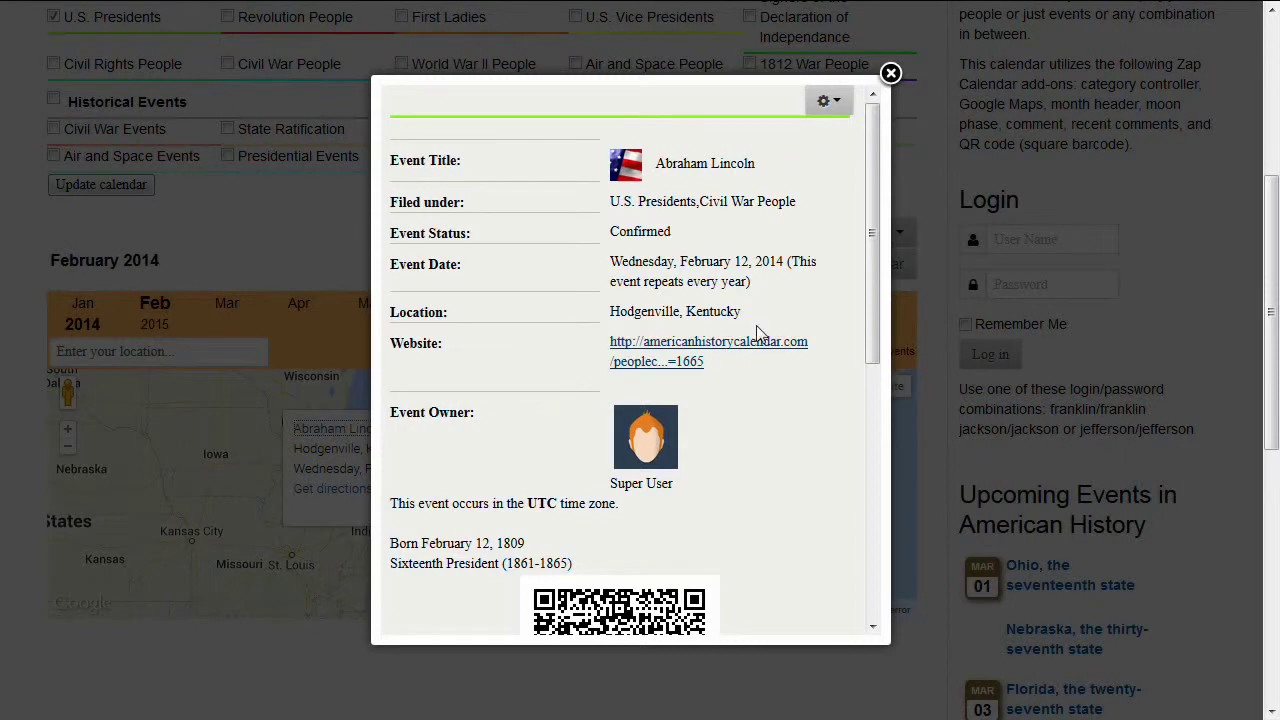
pyautogui.moveTo(873, 229); pyautogui.dragTo(873, 499)
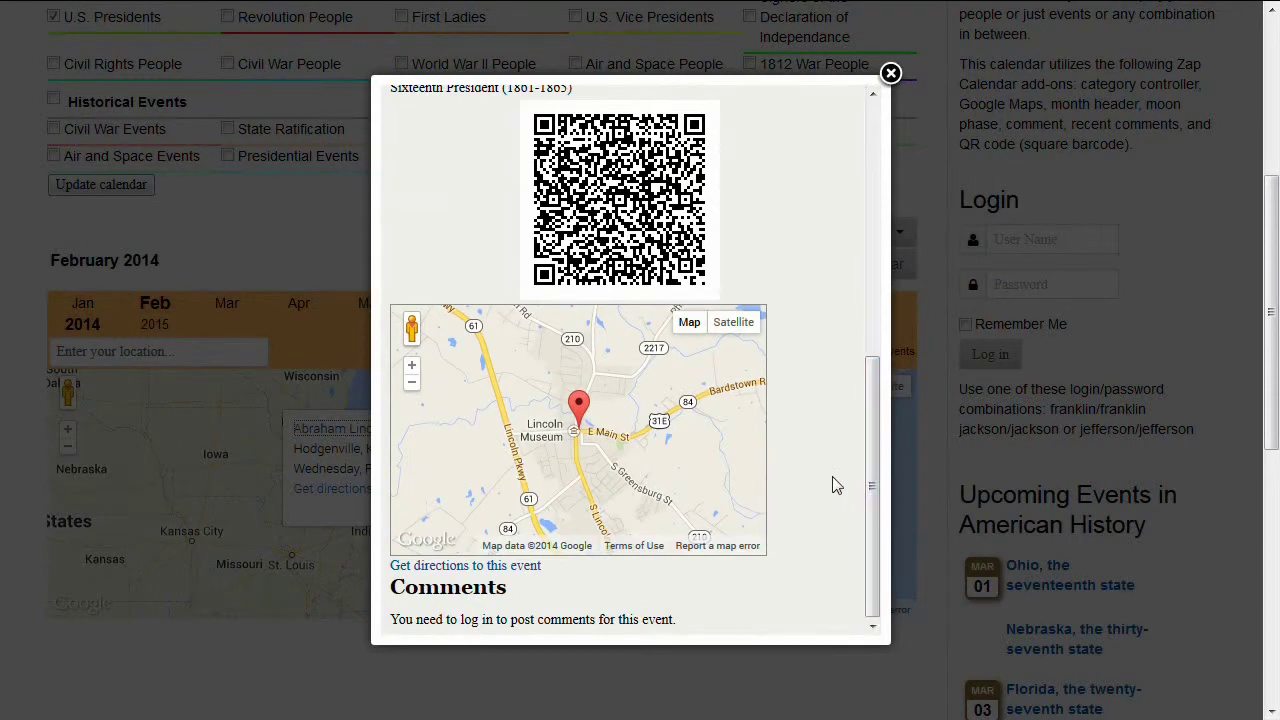
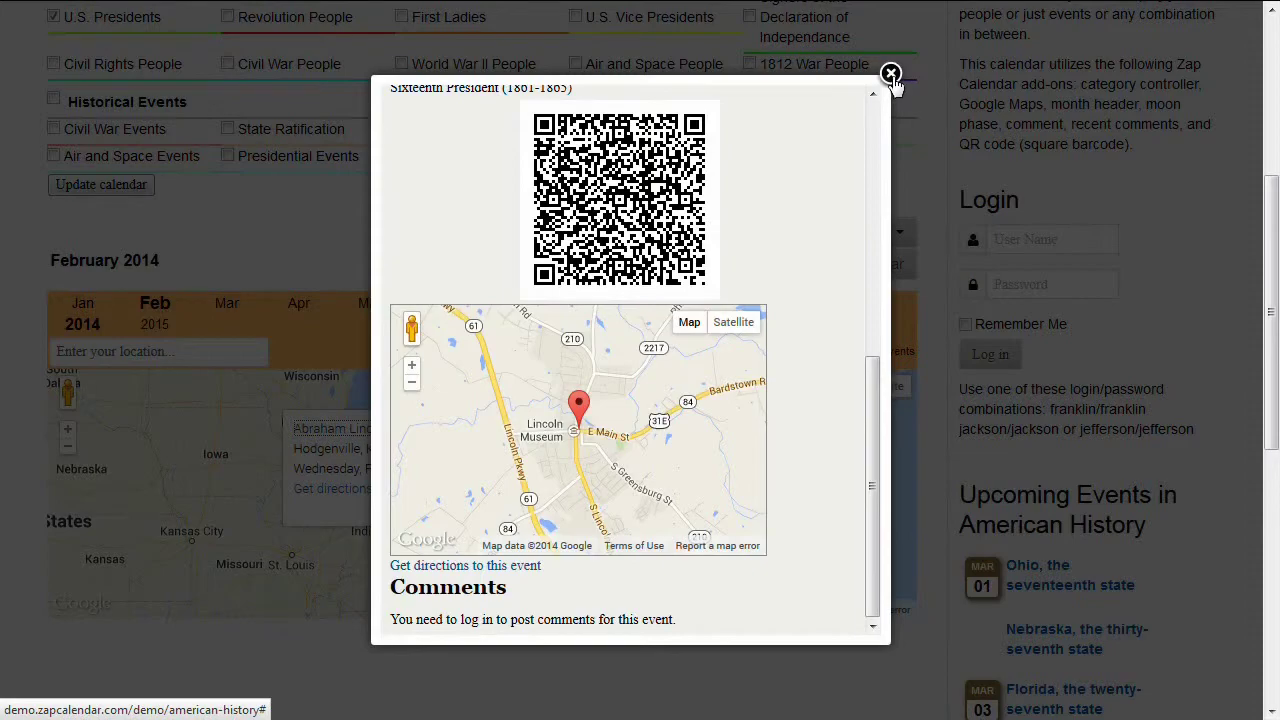
pyautogui.click(890, 74)
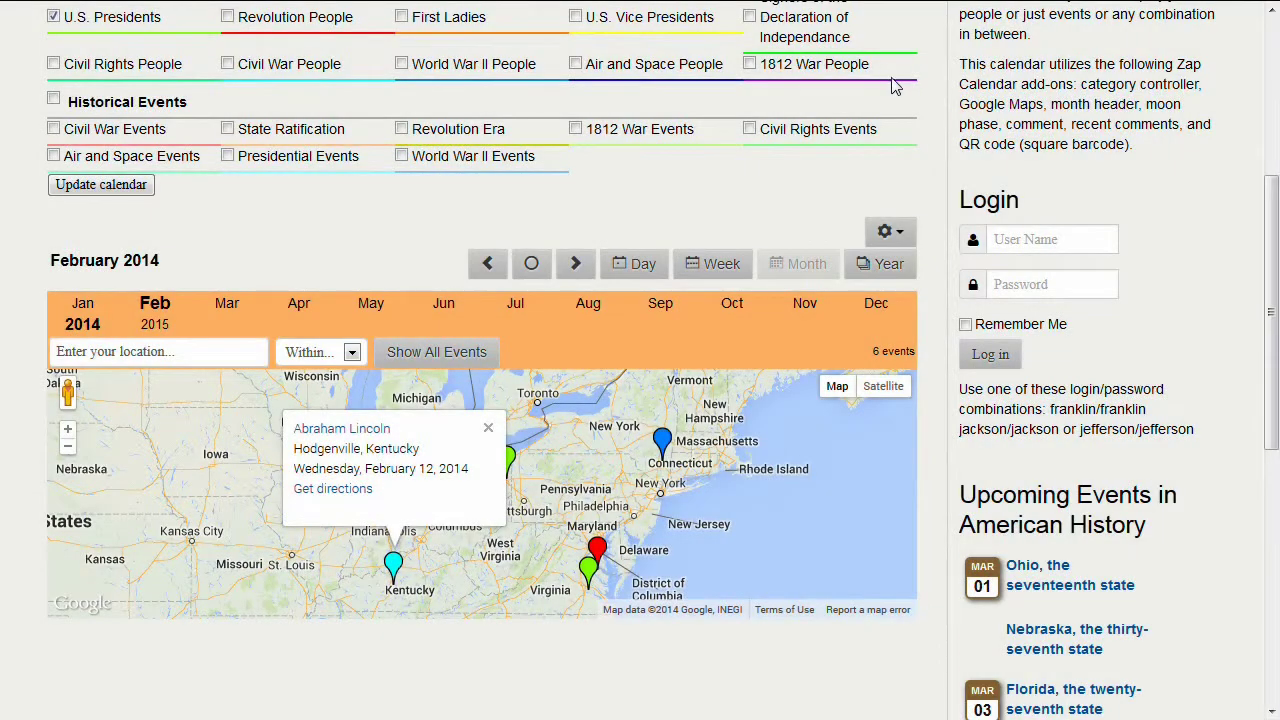
# Select all event categories again and update the calendar
pyautogui.moveTo(1268, 260); pyautogui.dragTo(1022, 130)
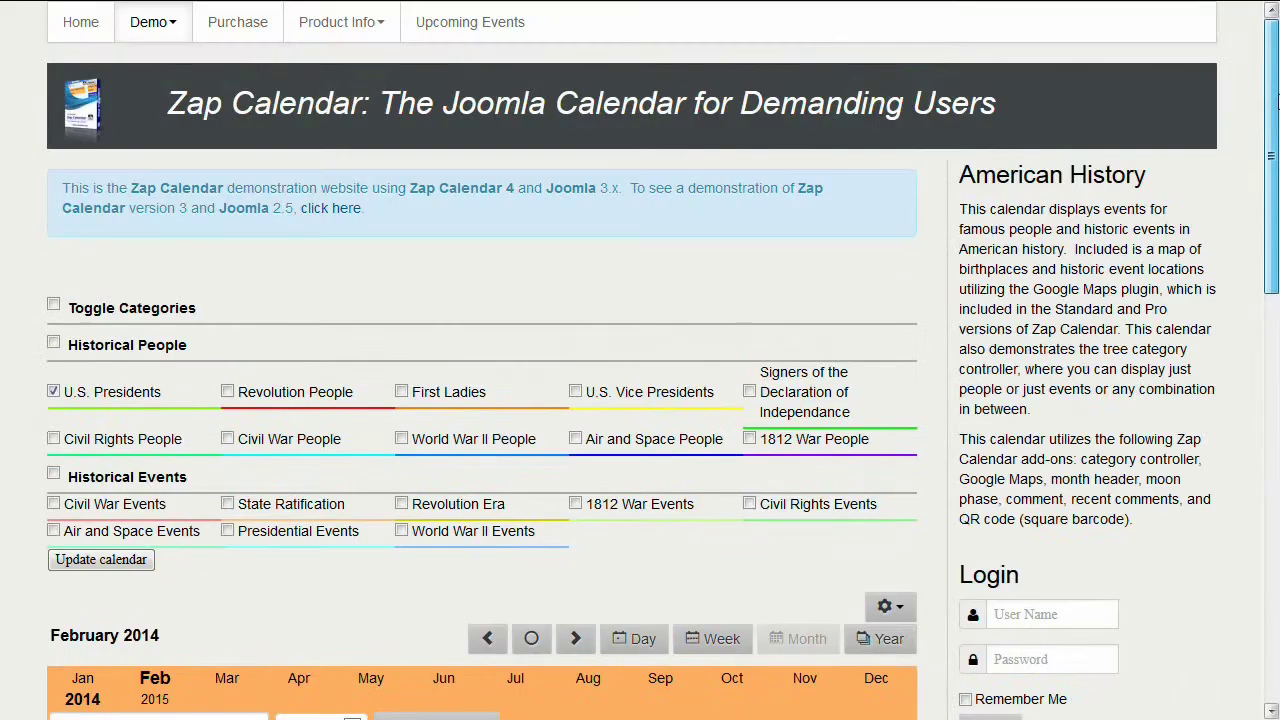
pyautogui.click(53, 304)
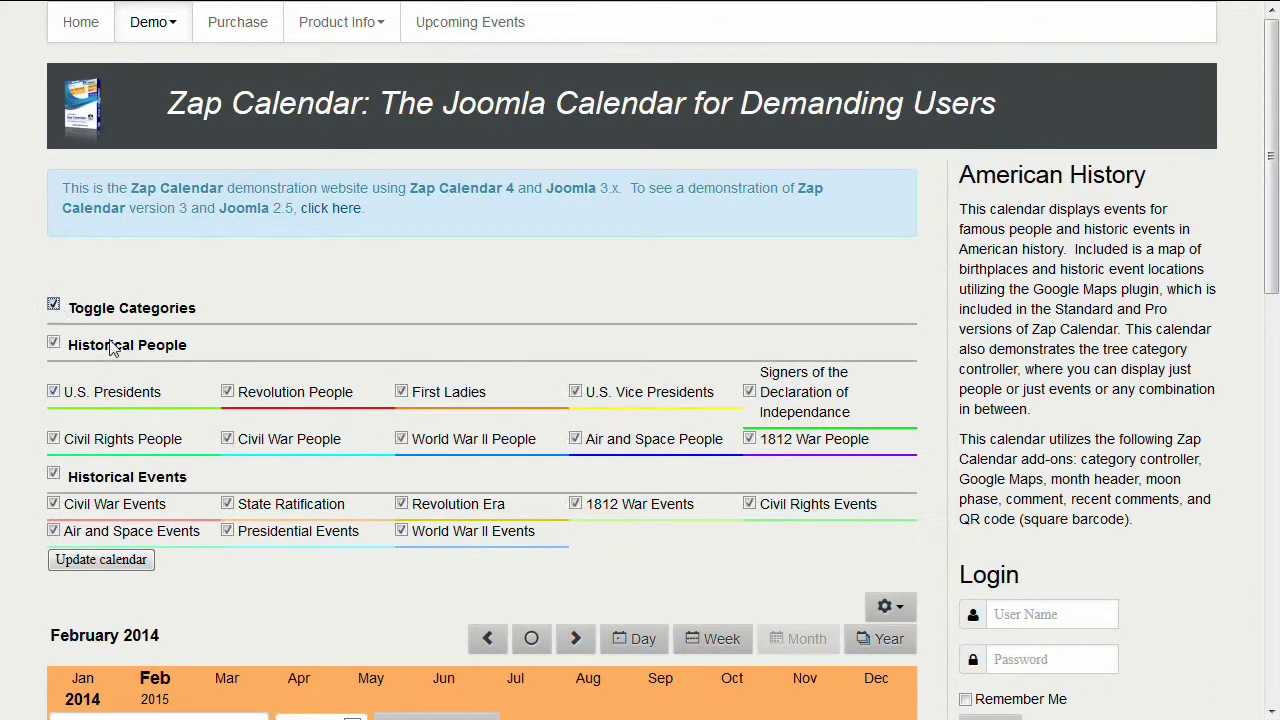
pyautogui.click(120, 566)
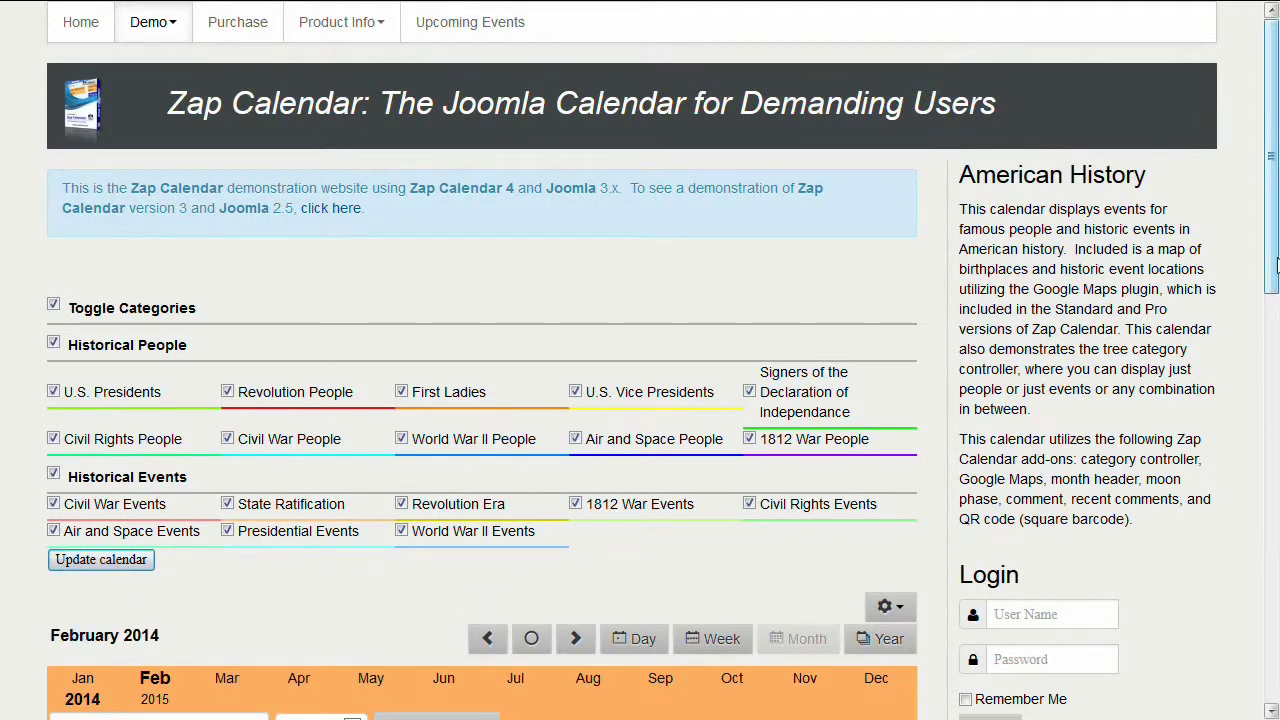
# Filter the February 2014 event map to events within 100 miles of Annapolis, MD
pyautogui.moveTo(1276, 262); pyautogui.dragTo(1276, 424)
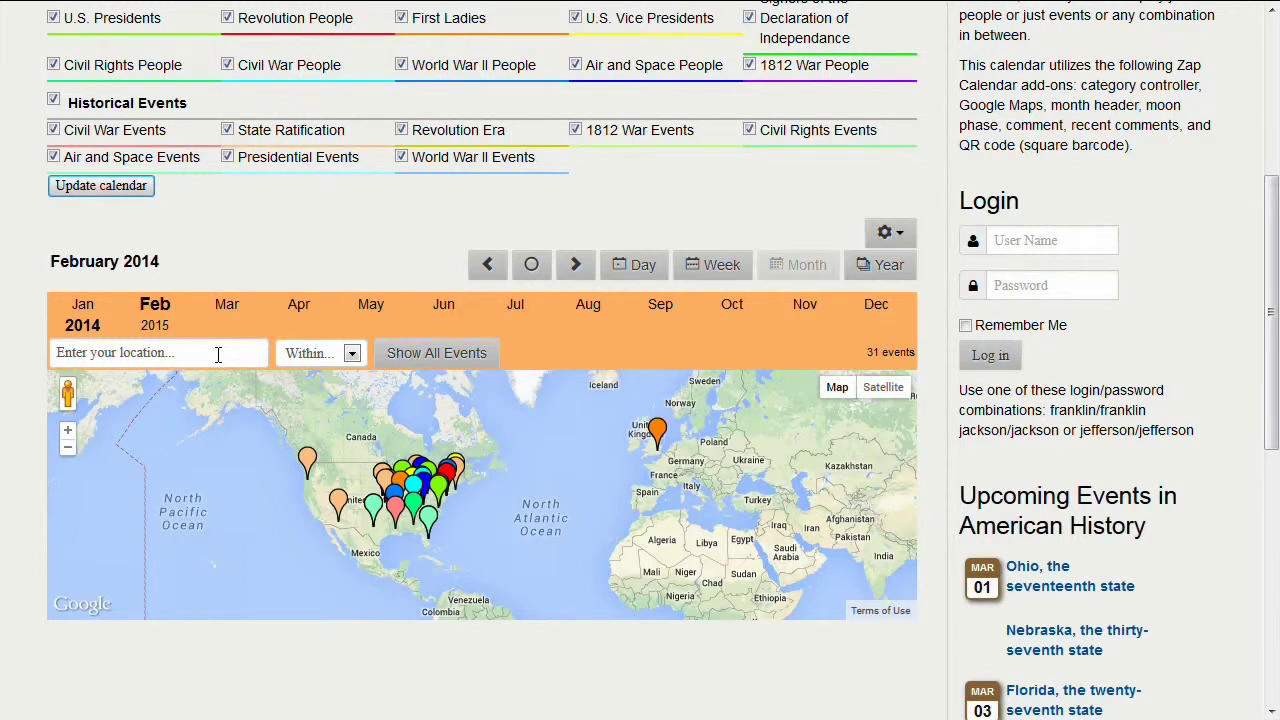
pyautogui.click(218, 354)
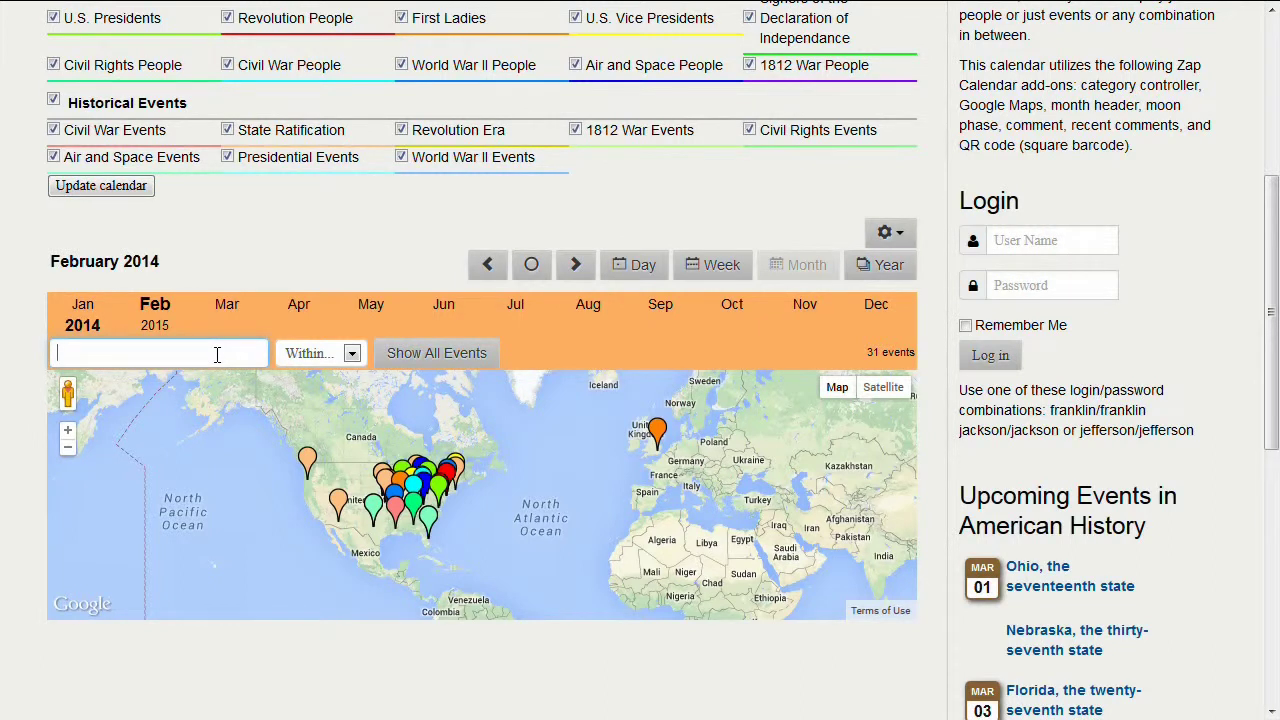
pyautogui.write('Annapolis, MD')
pyautogui.click(352, 356)
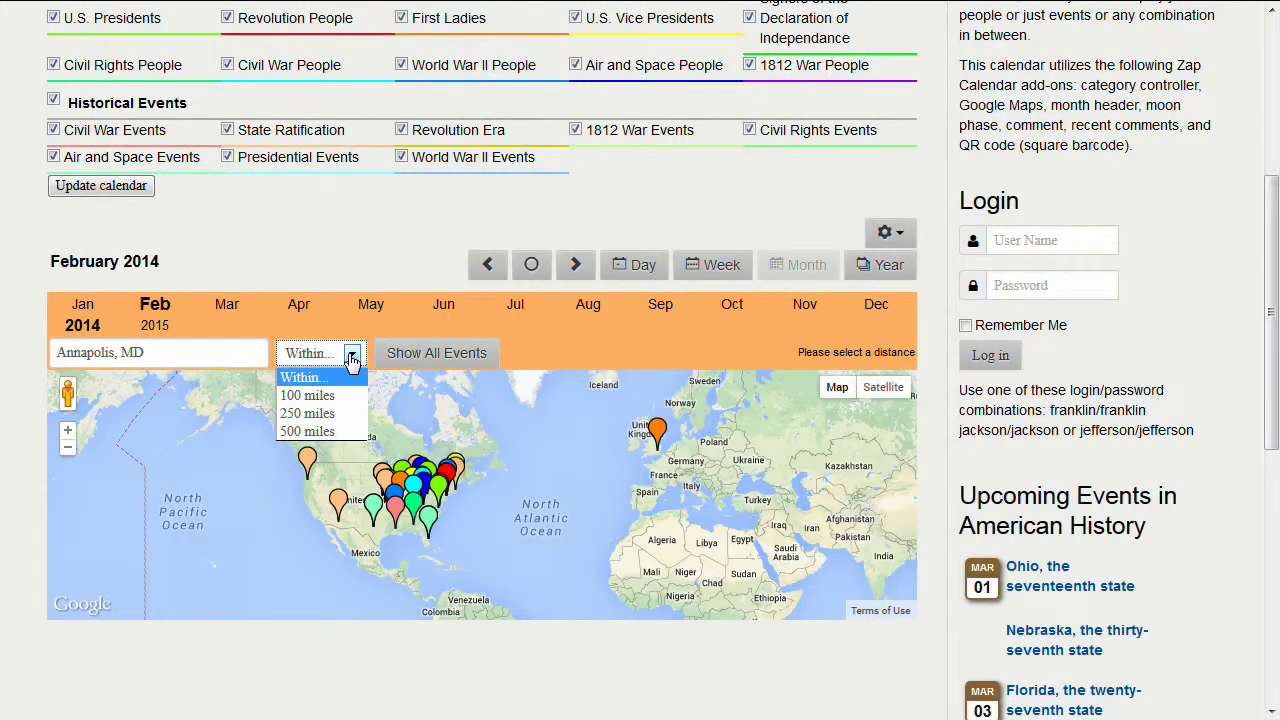
pyautogui.click(311, 398)
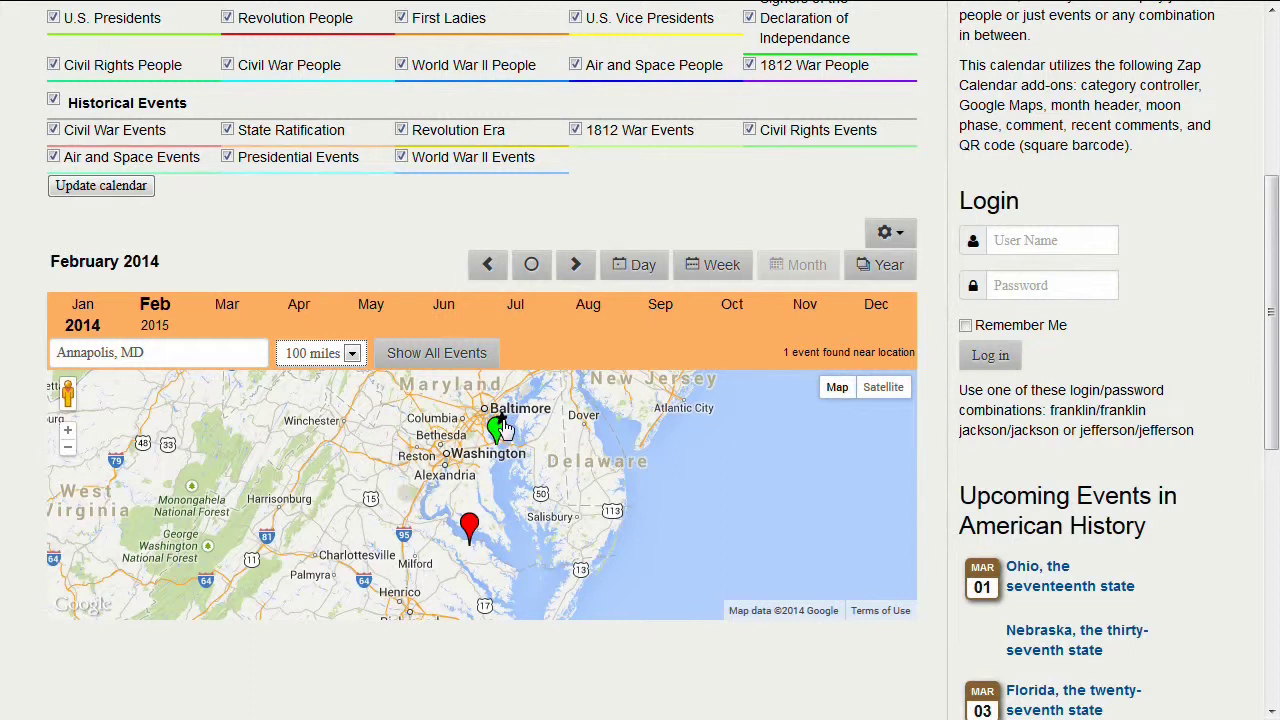
pyautogui.moveTo(503, 428)
# Widen the map search radius to 250 miles, then view and close the William Henry Harrison marker's summary in Virginia
pyautogui.click(349, 358)
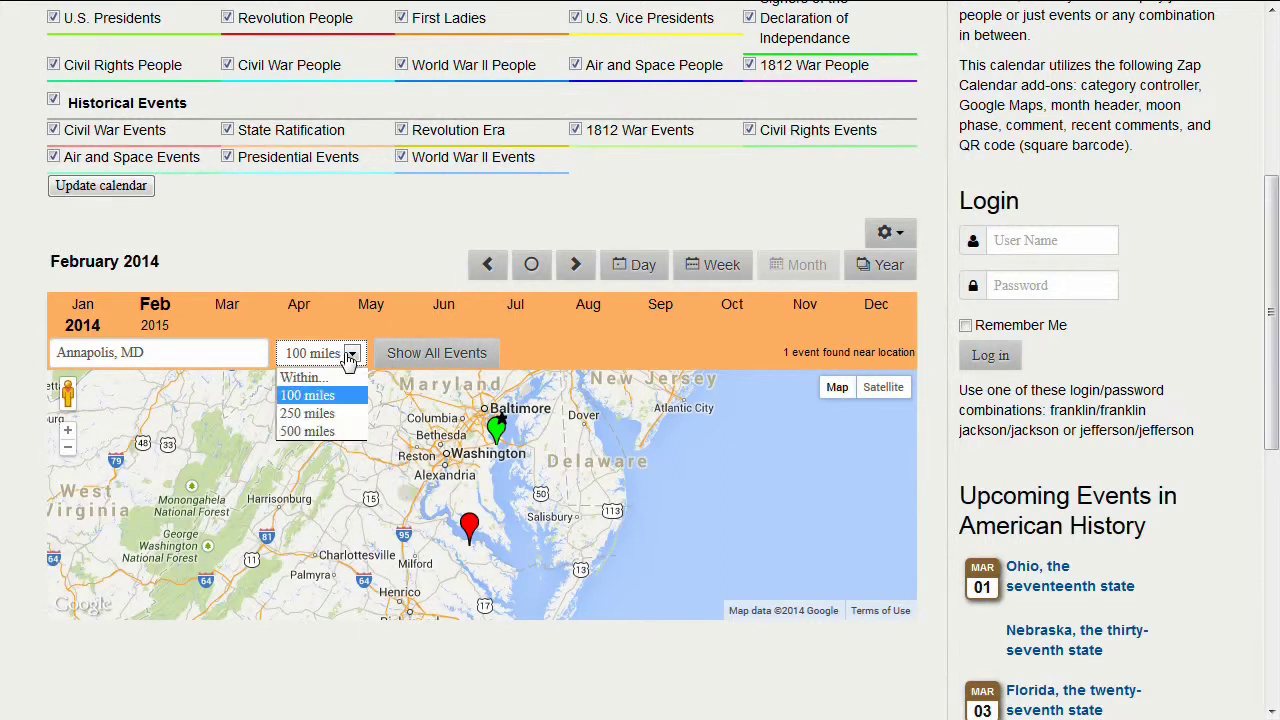
pyautogui.click(318, 413)
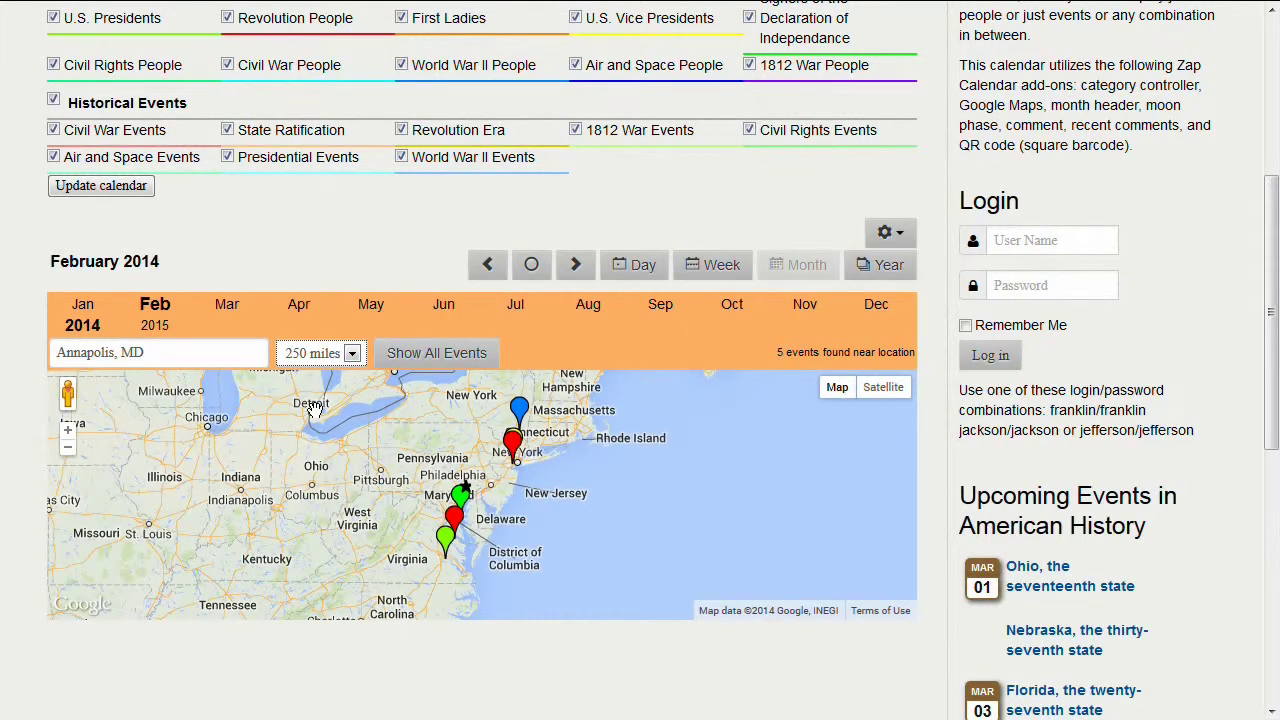
pyautogui.click(444, 540)
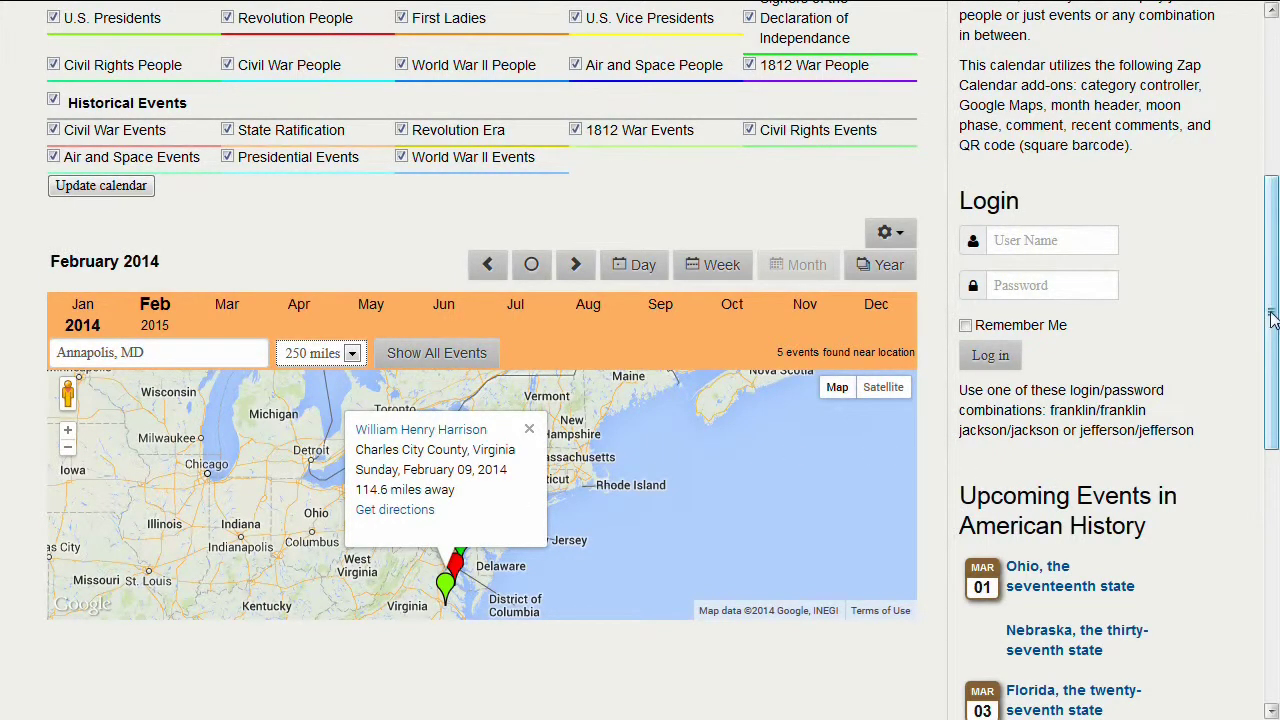
pyautogui.moveTo(1272, 314); pyautogui.dragTo(1270, 133)
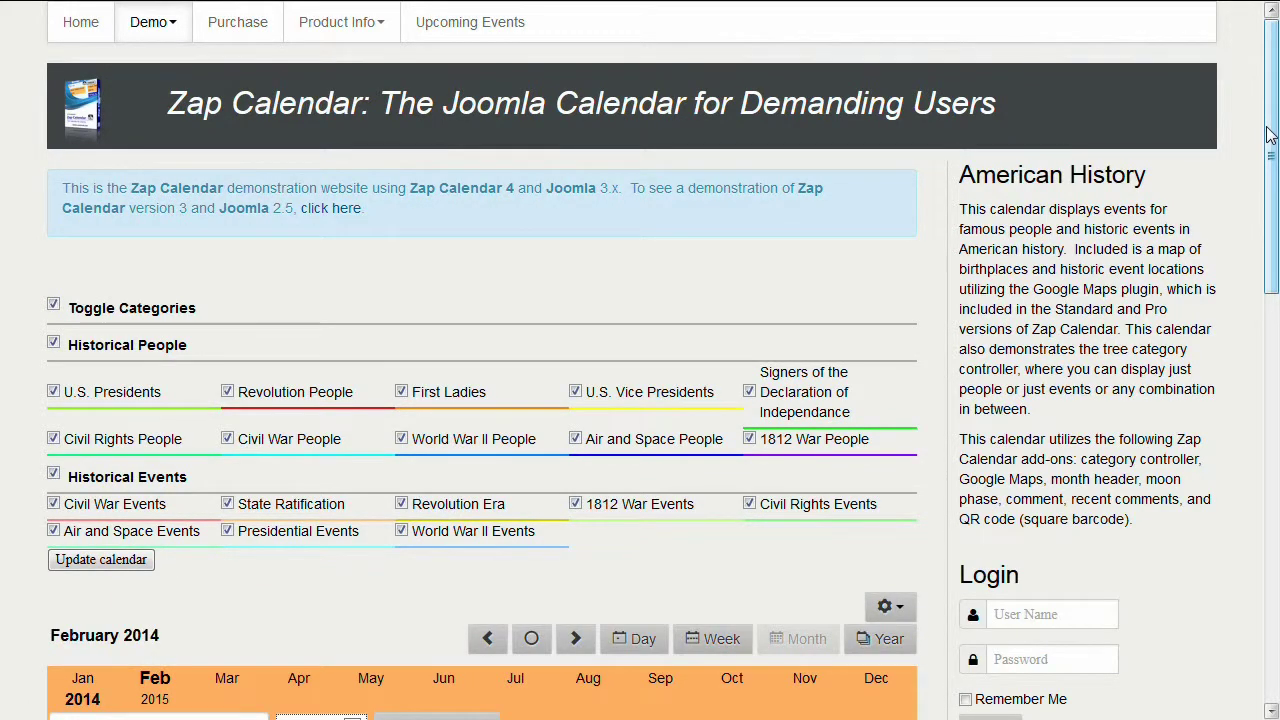
pyautogui.moveTo(1270, 133); pyautogui.dragTo(1275, 422)
pyautogui.scroll(1, 1275, 422)
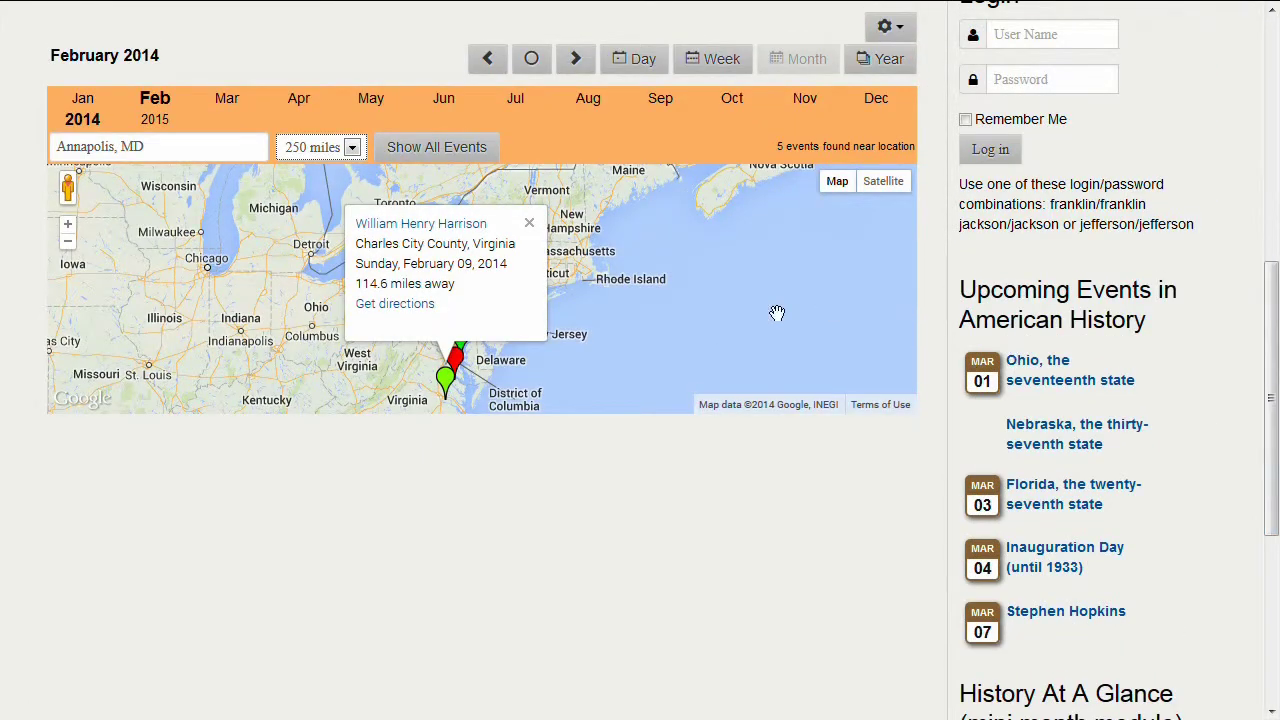
pyautogui.click(530, 223)
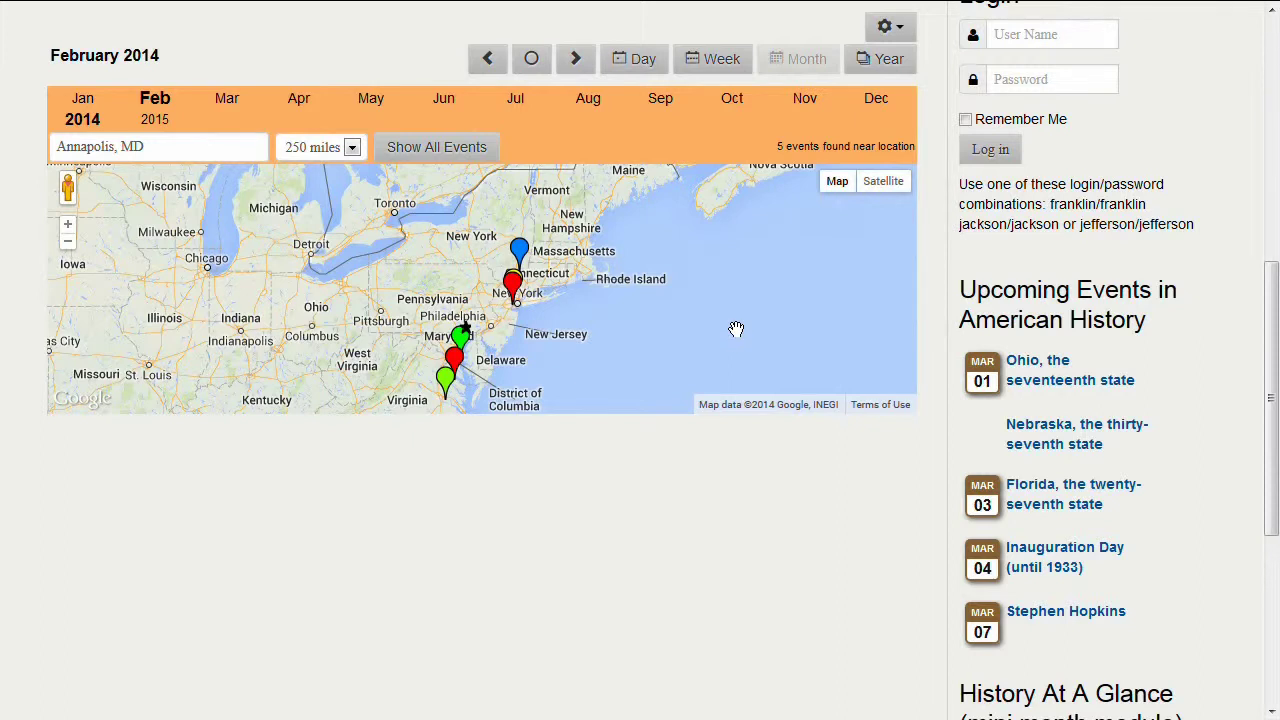
# Switch from the American History demo to the Your Events demo calendar
pyautogui.scroll(6, 1275, 427)
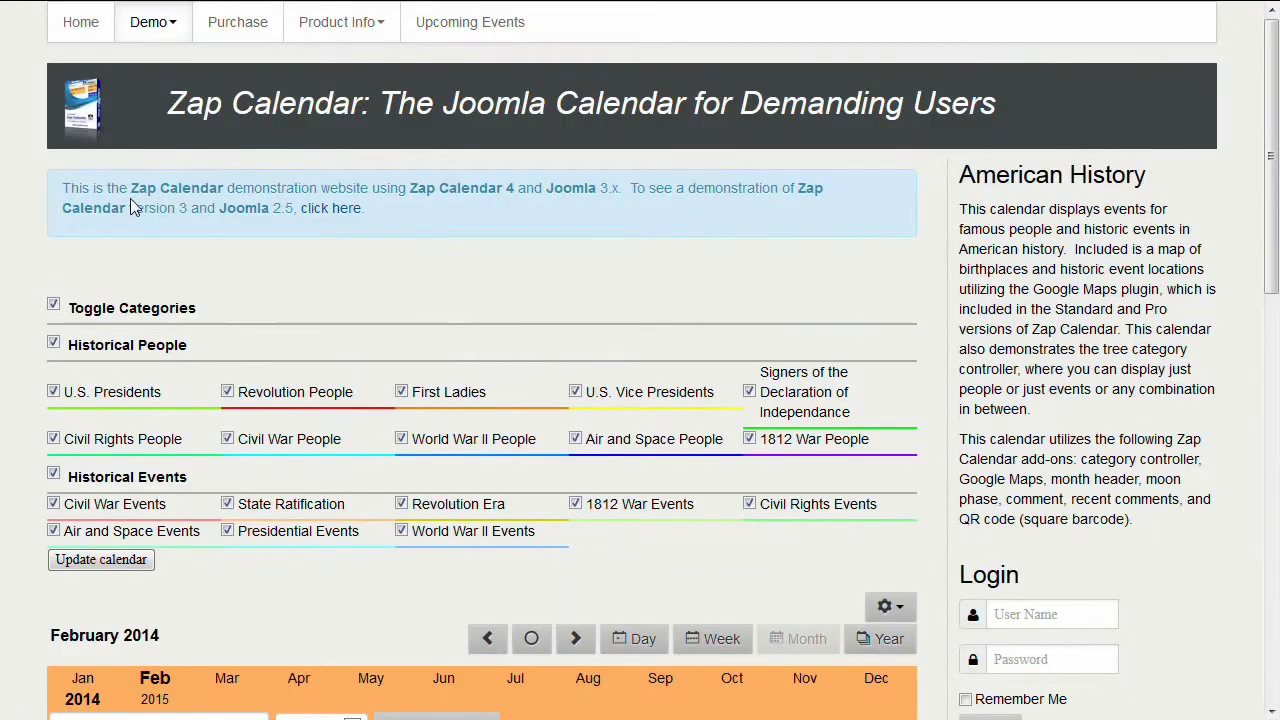
pyautogui.moveTo(170, 20)
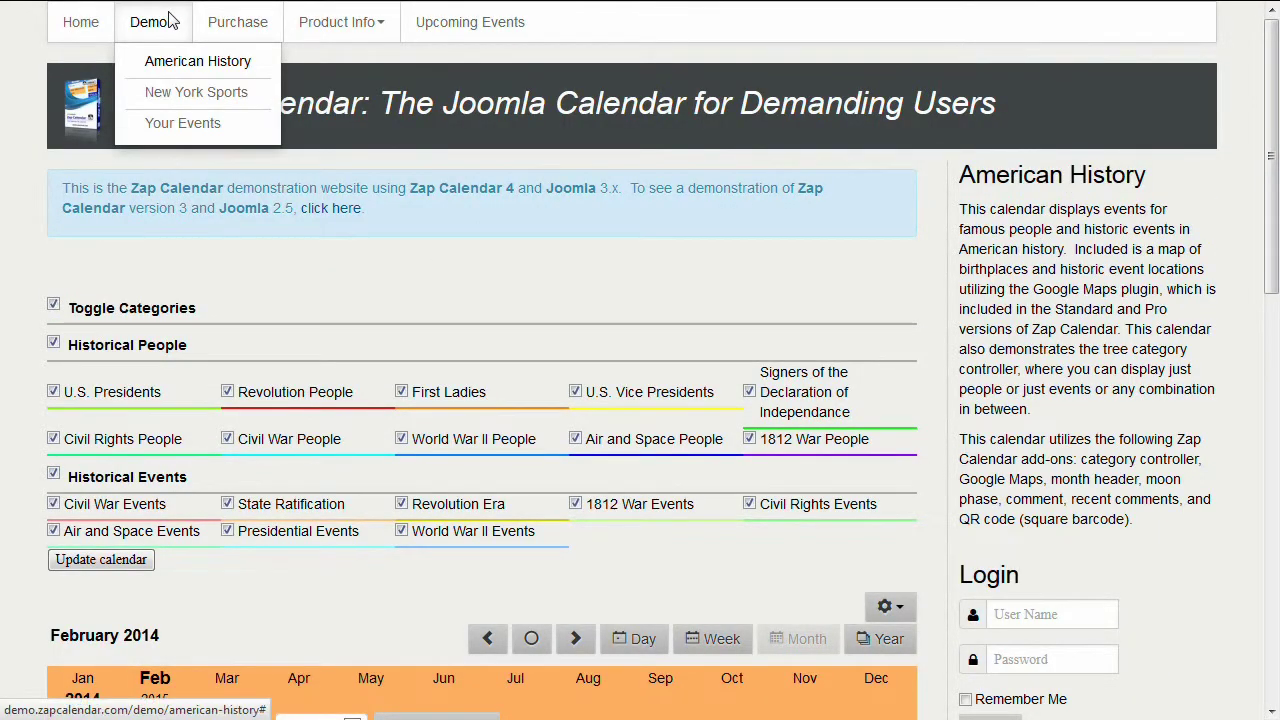
pyautogui.click(187, 128)
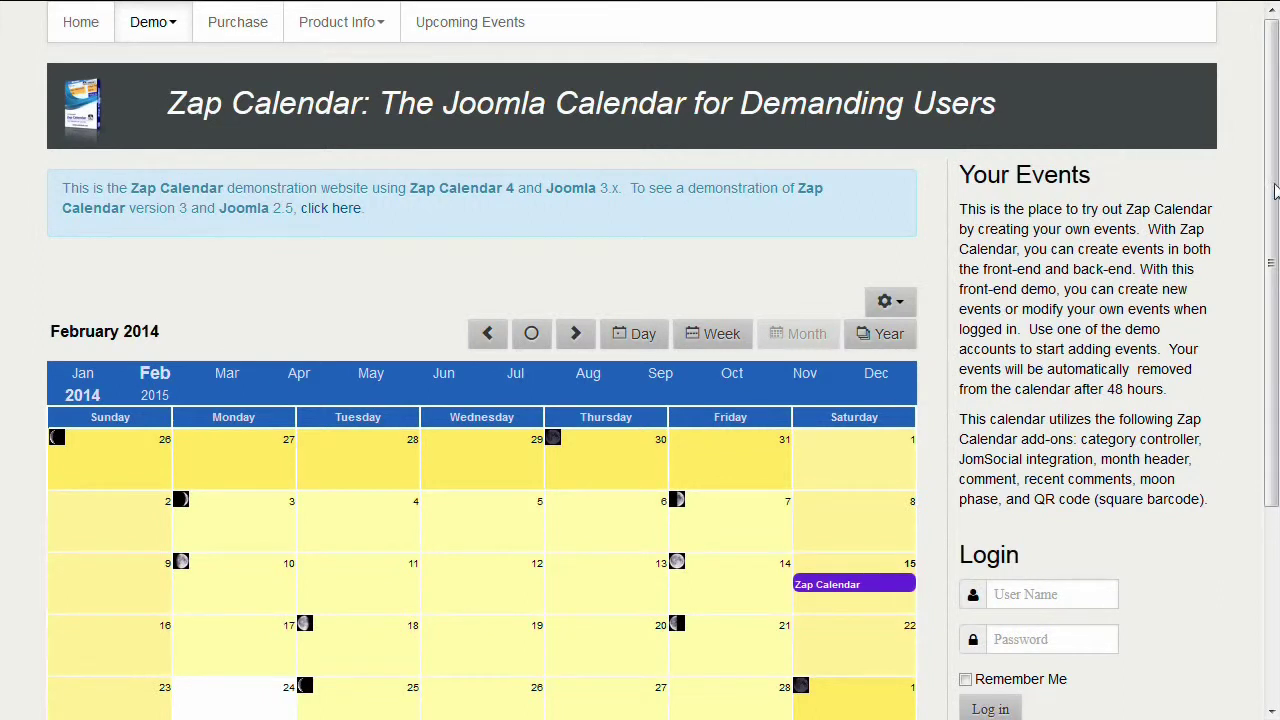
# Log in to the demo site by entering a listed demo account's user name and password
pyautogui.moveTo(1276, 205); pyautogui.dragTo(1273, 338)
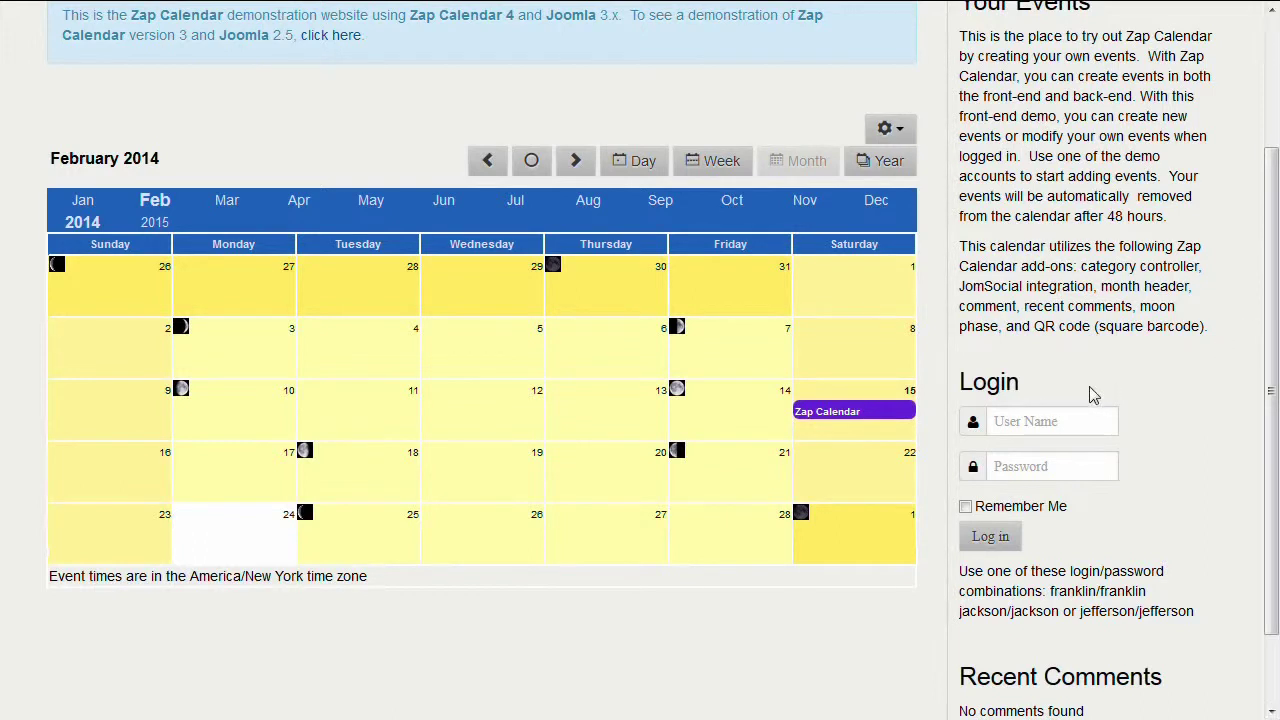
pyautogui.click(1041, 423)
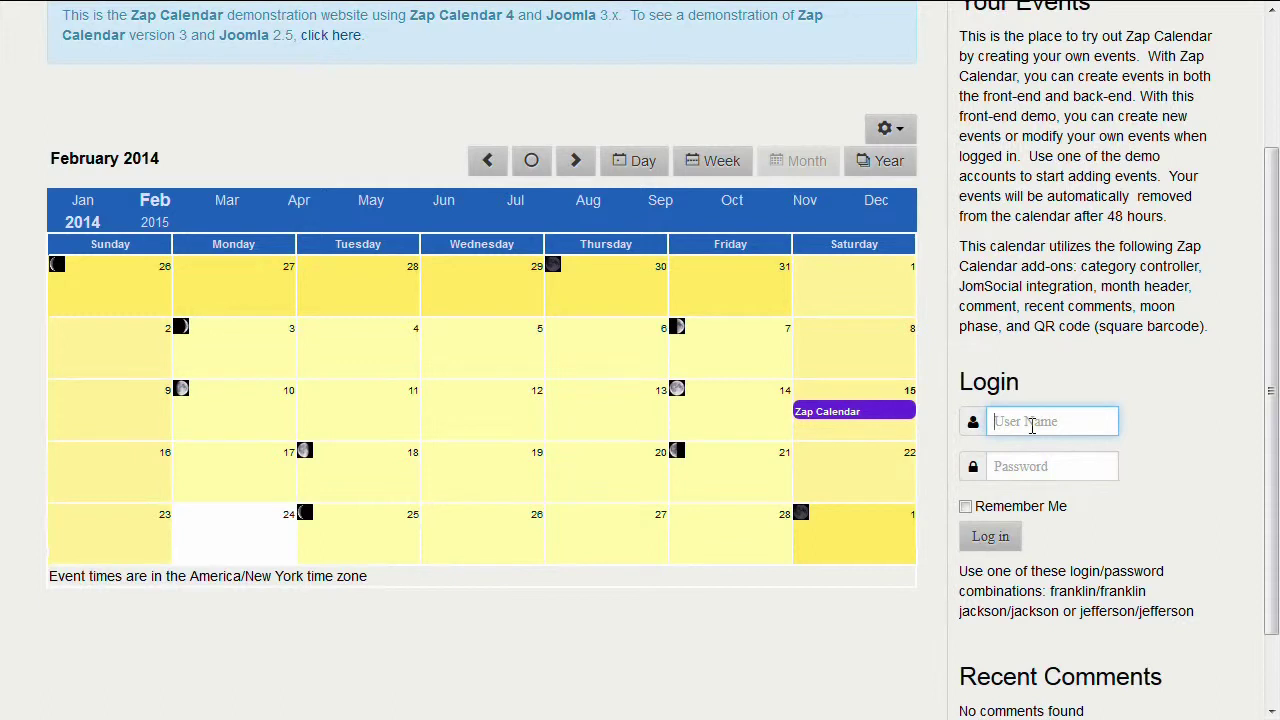
pyautogui.write('franklin')
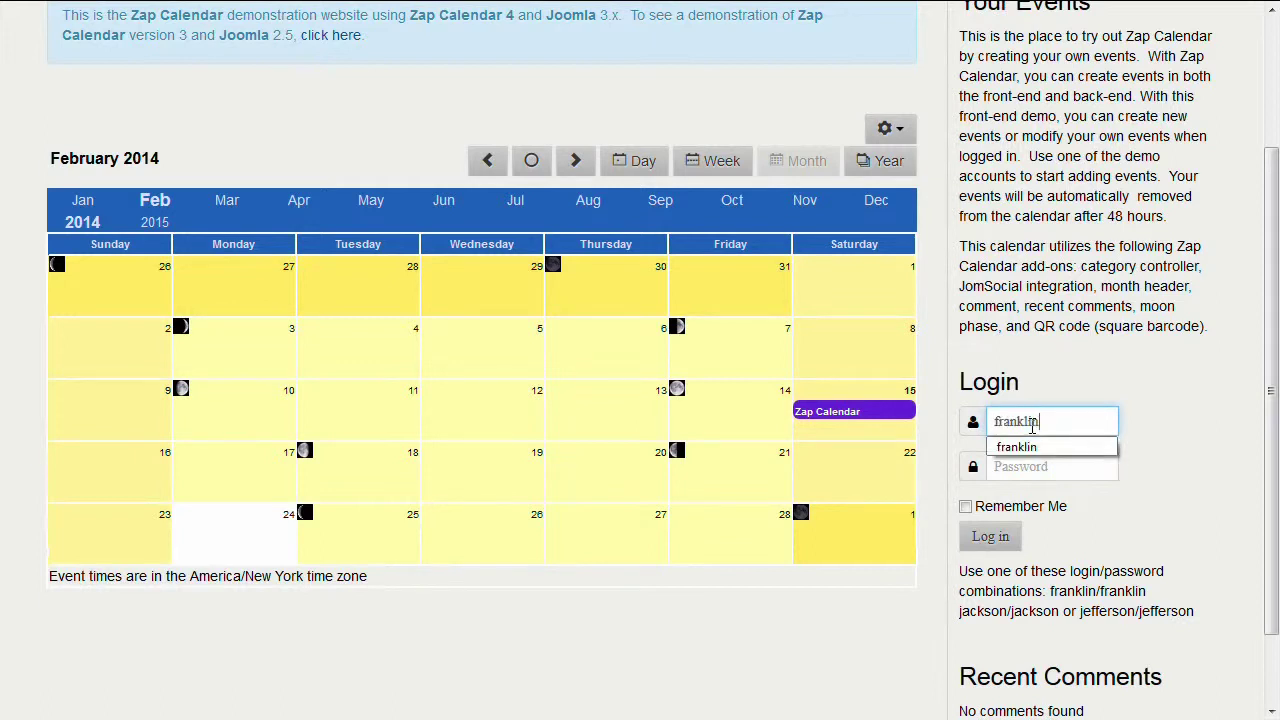
pyautogui.press('Tab')
pyautogui.write('franklin')
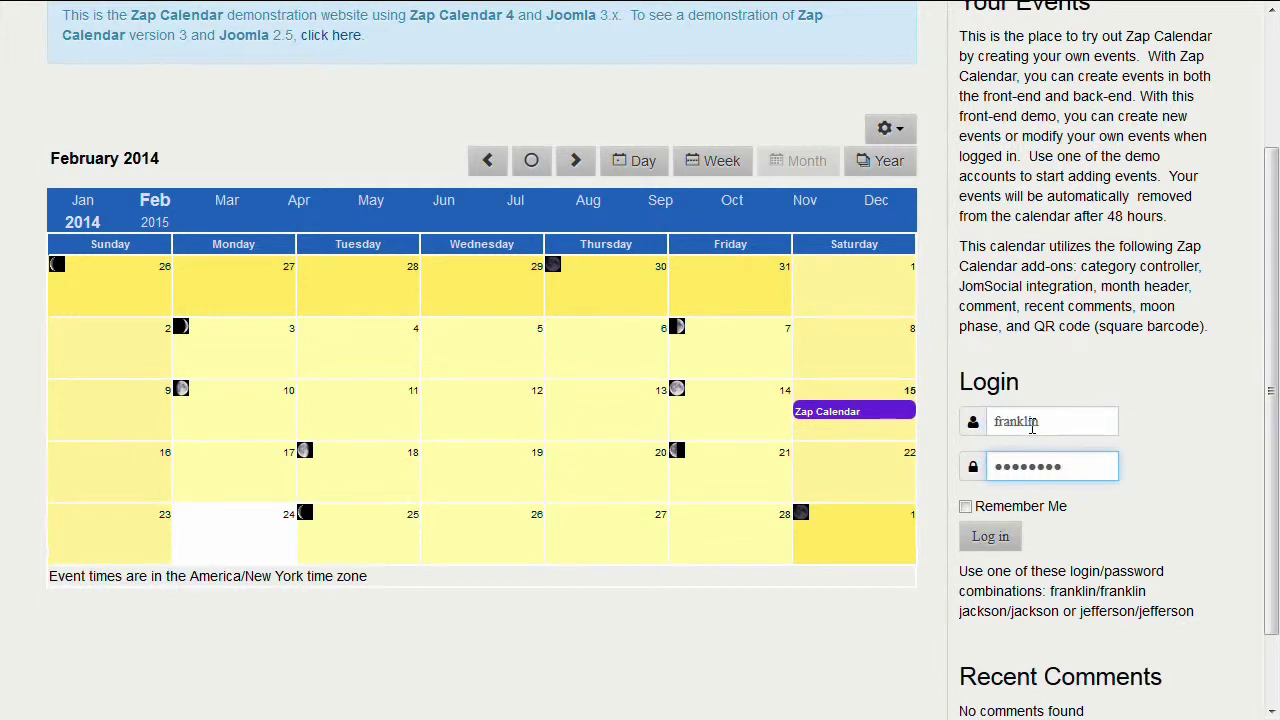
pyautogui.click(986, 536)
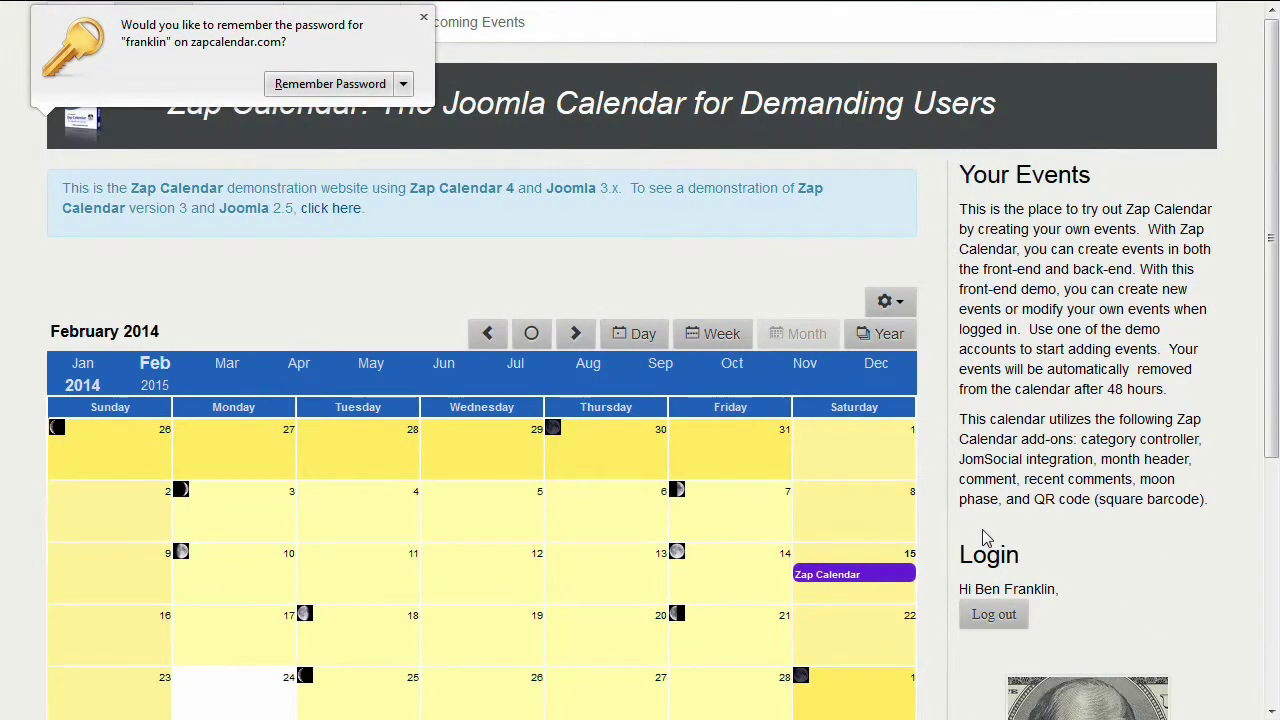
# Start a new event titled My Meeting and assign it to the Meetings category
pyautogui.moveTo(1276, 380); pyautogui.dragTo(1276, 482)
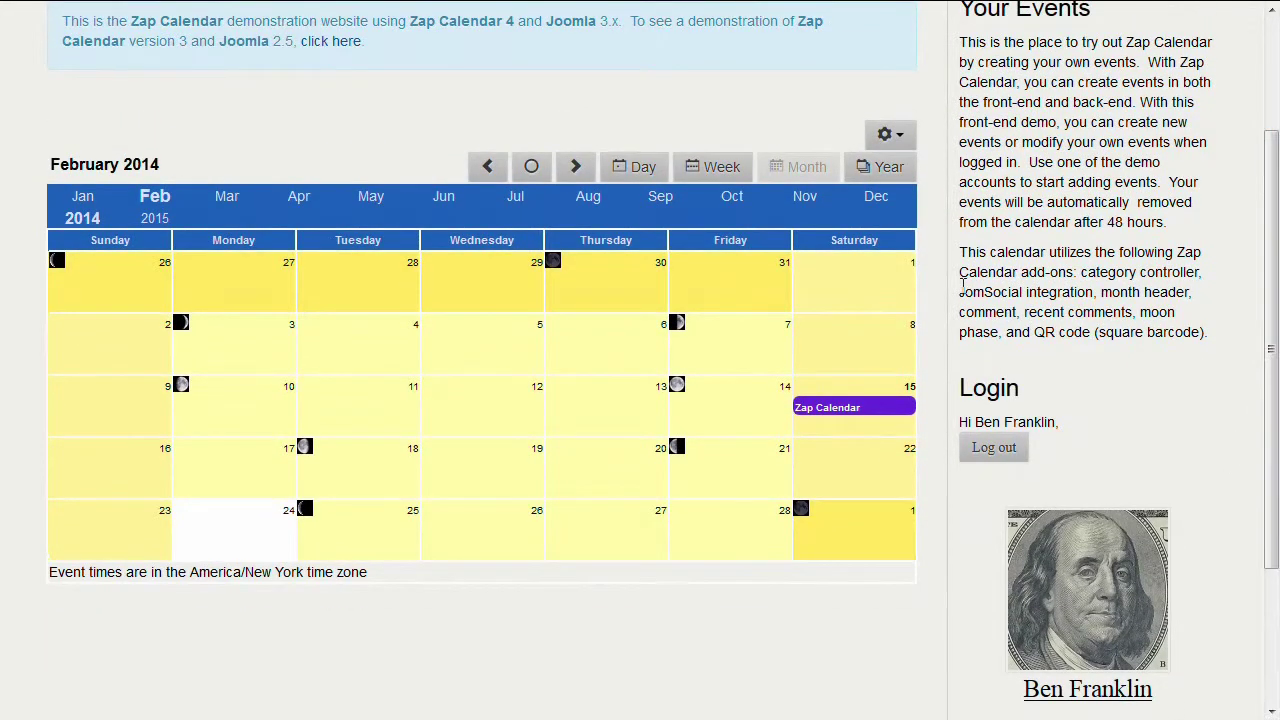
pyautogui.click(889, 134)
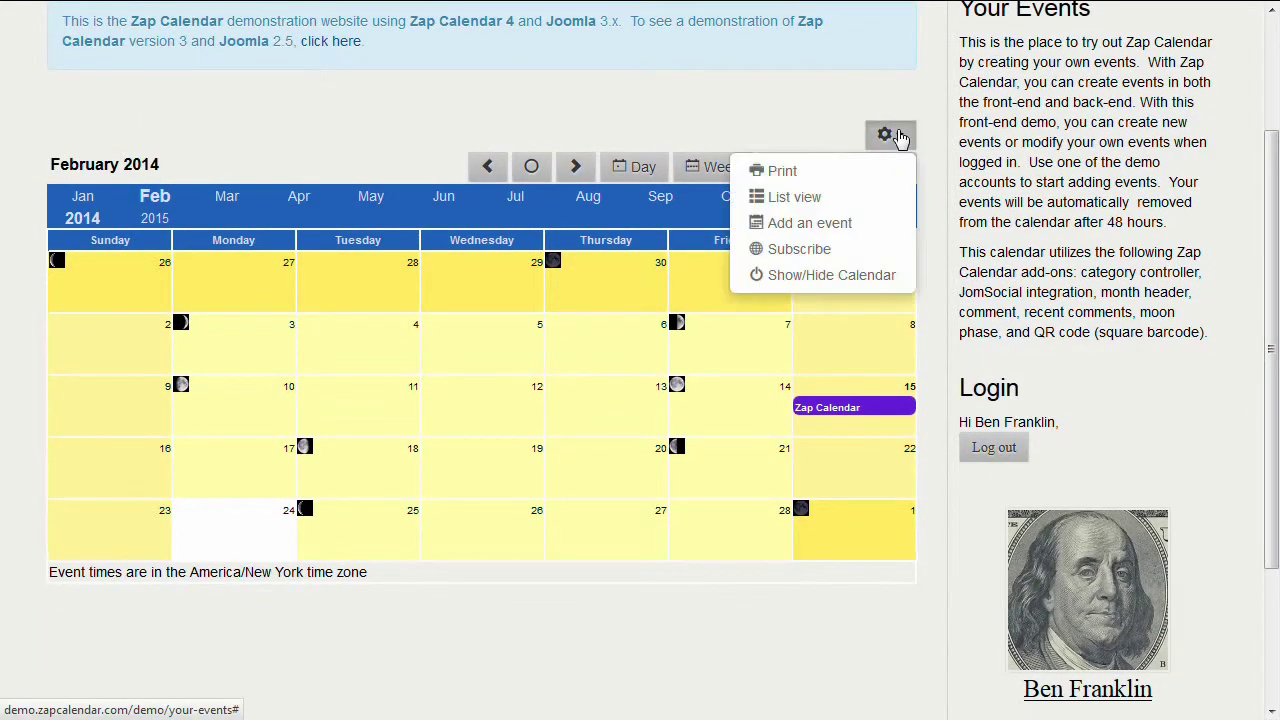
pyautogui.click(822, 230)
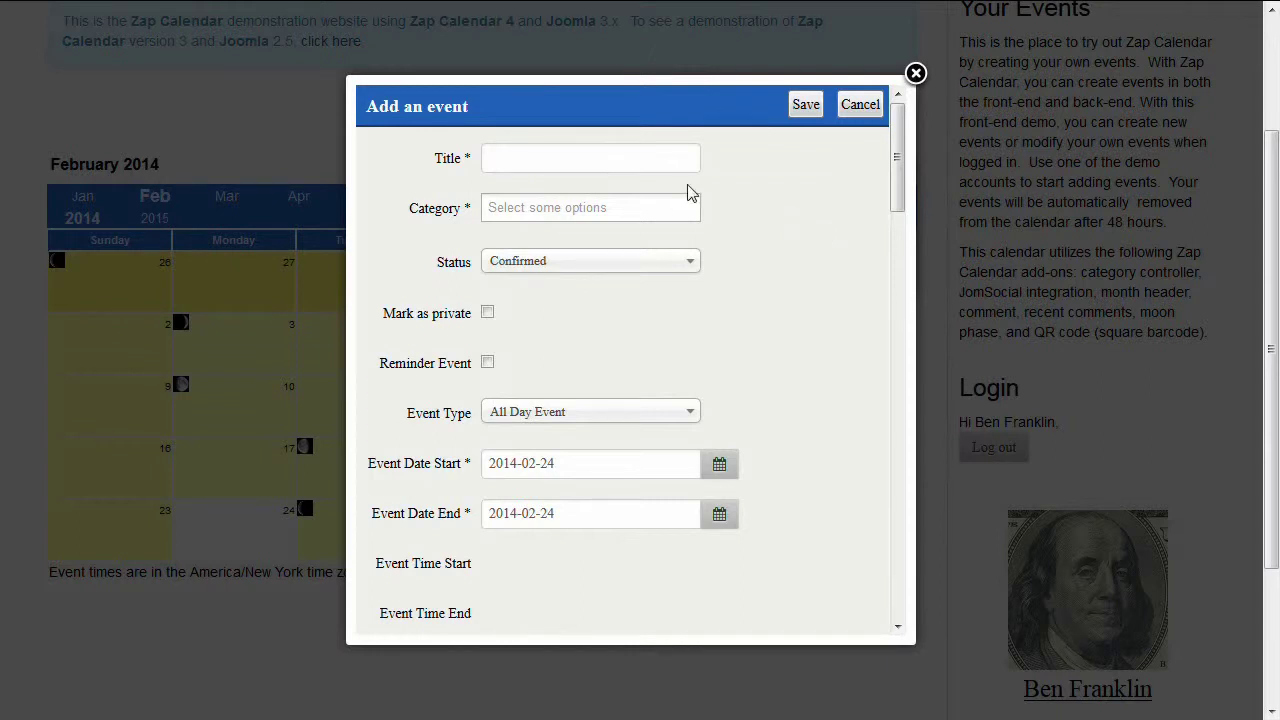
pyautogui.click(610, 163)
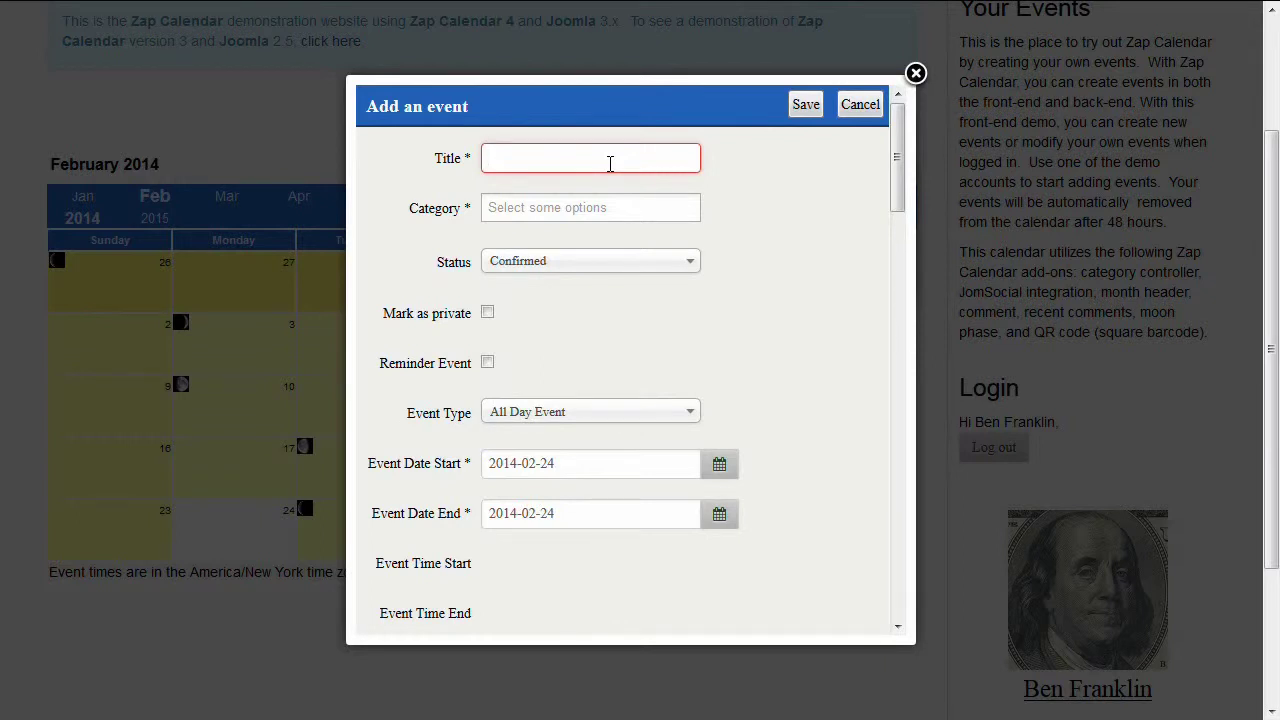
pyautogui.write('My ')
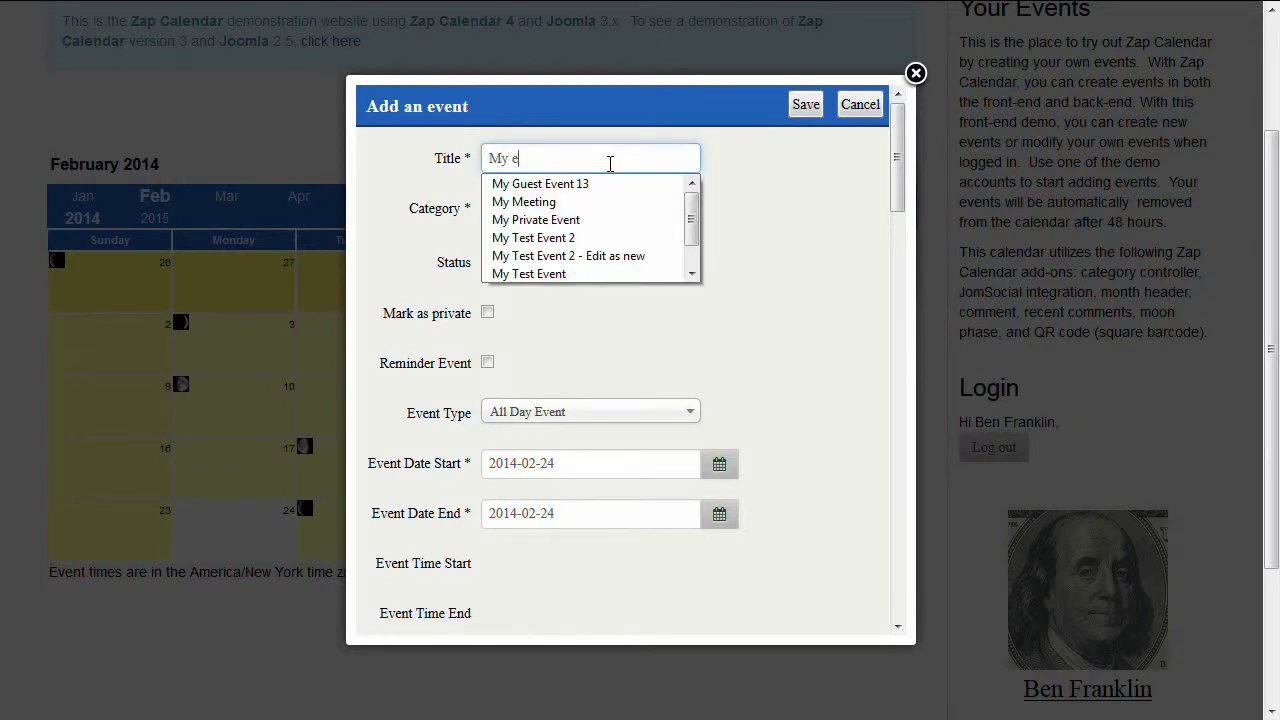
pyautogui.write('Meeting')
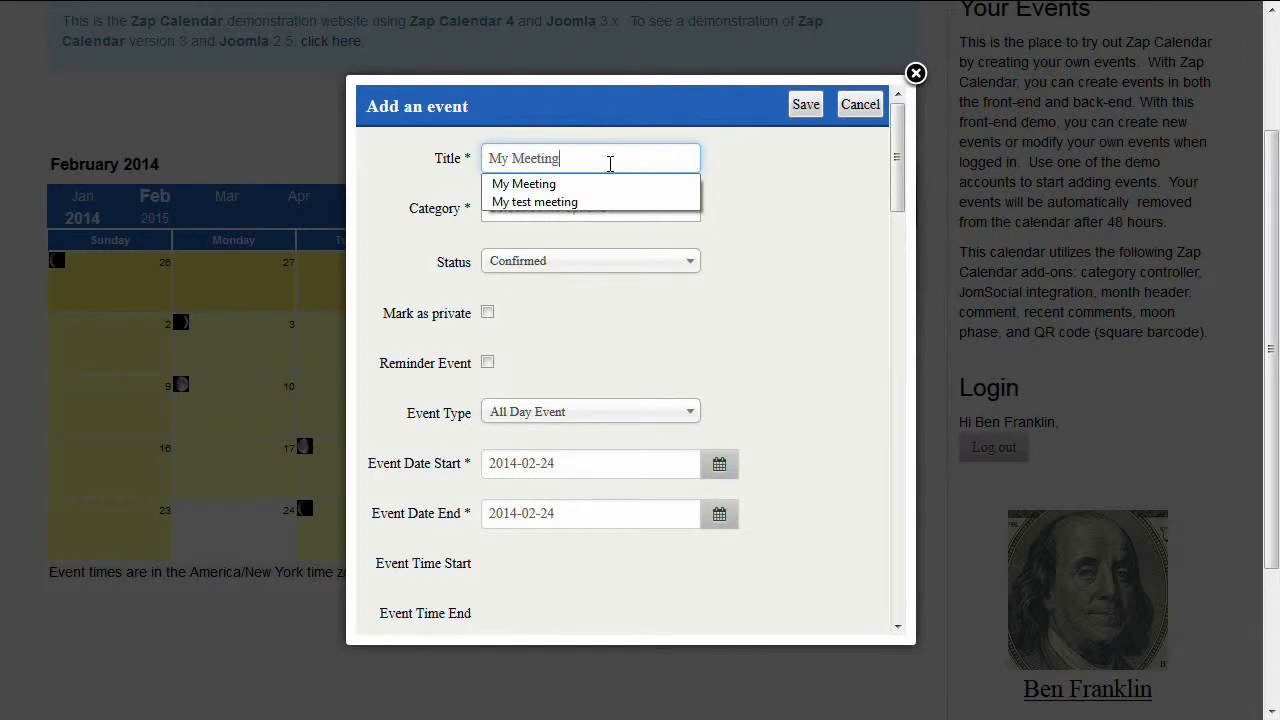
pyautogui.press('Tab')
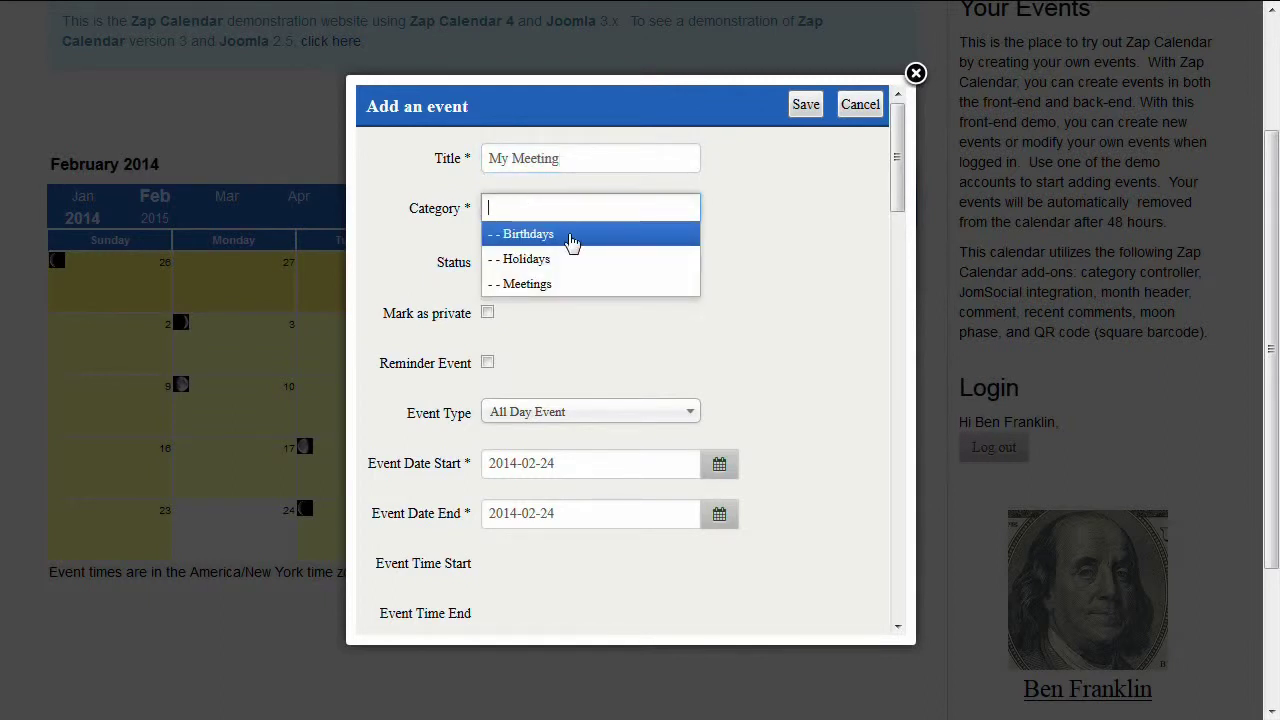
pyautogui.click(532, 287)
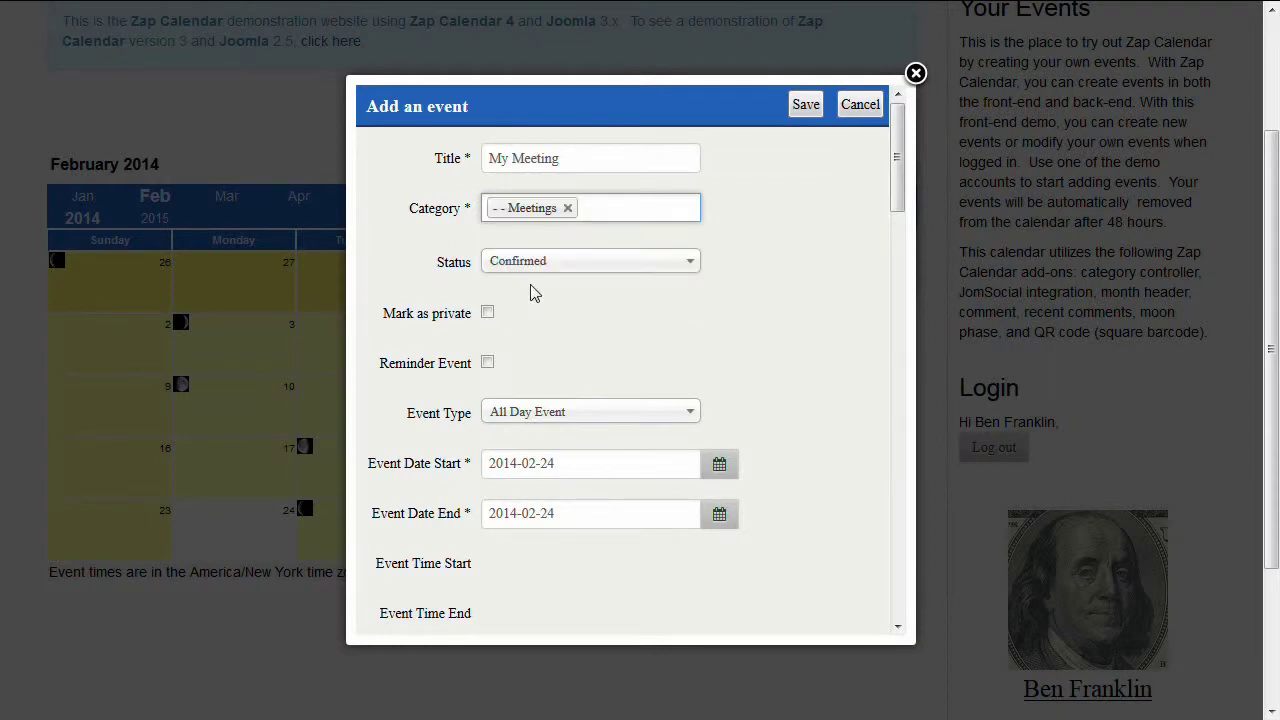
# Set the event's start date to 2014-02-27 and its location to Independence Hall, Philadelphia, PA
pyautogui.click(719, 465)
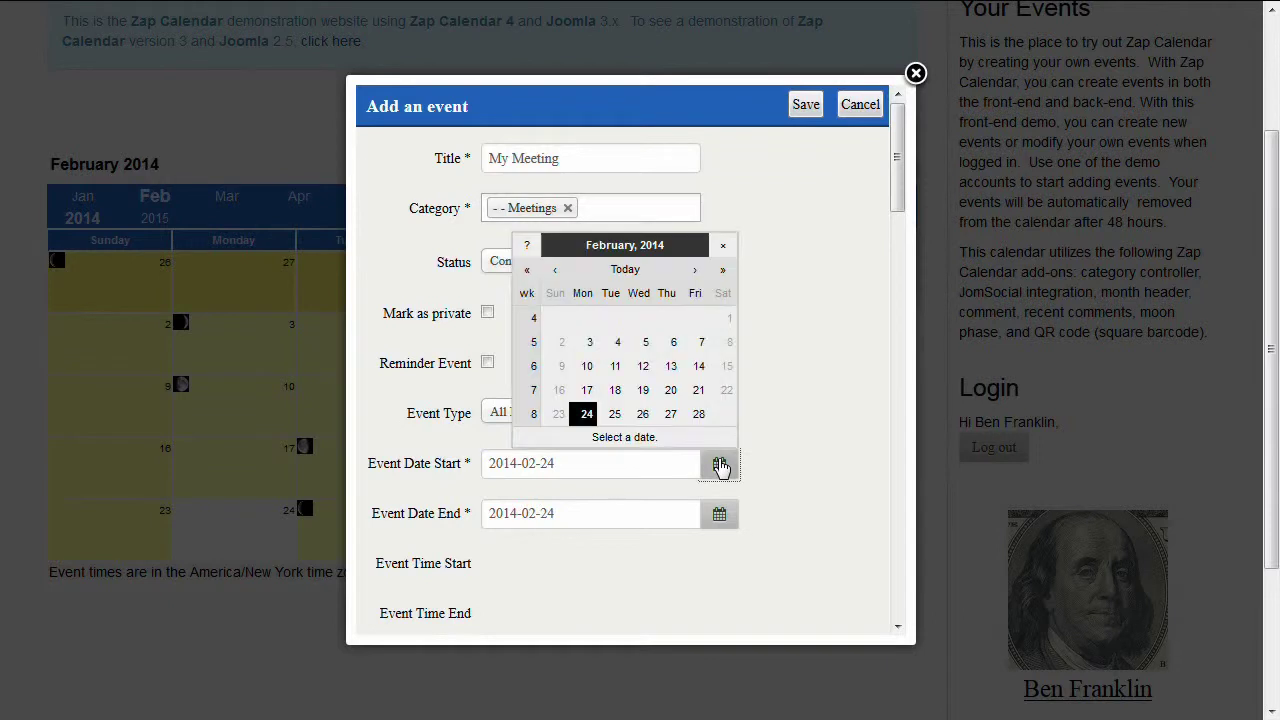
pyautogui.click(671, 413)
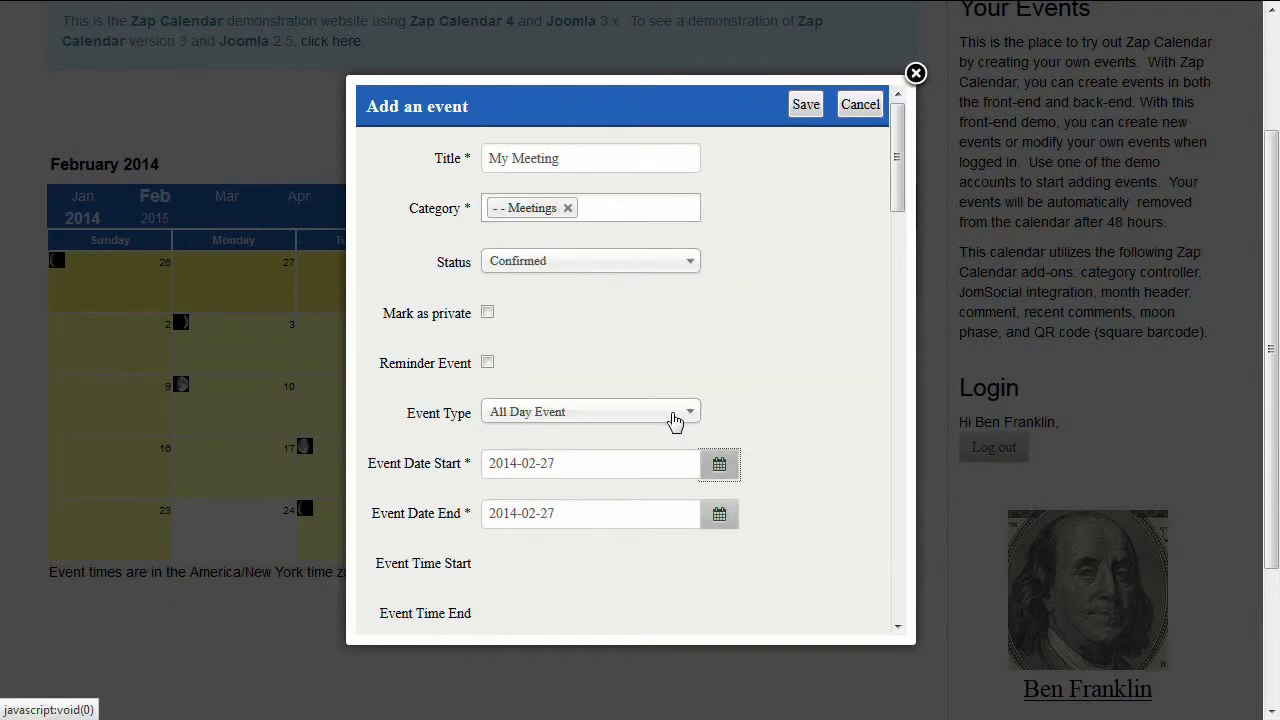
pyautogui.moveTo(900, 194); pyautogui.dragTo(905, 277)
pyautogui.click(537, 346)
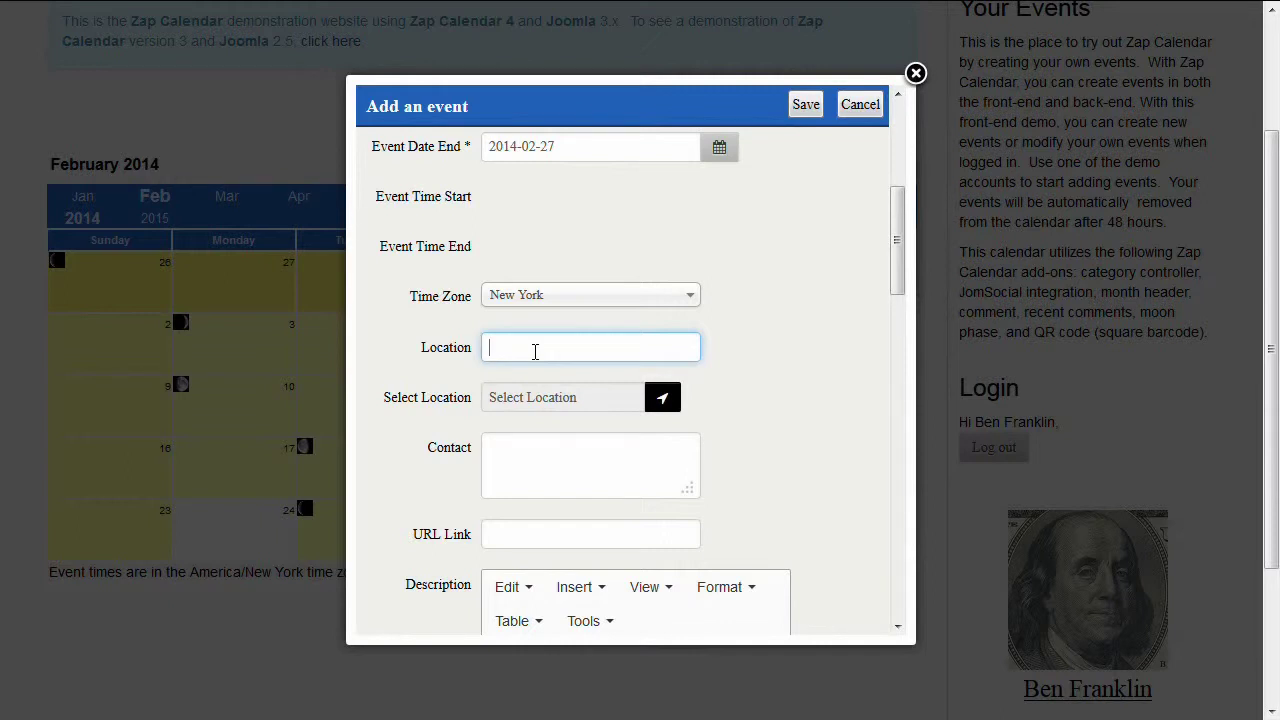
pyautogui.write('In')
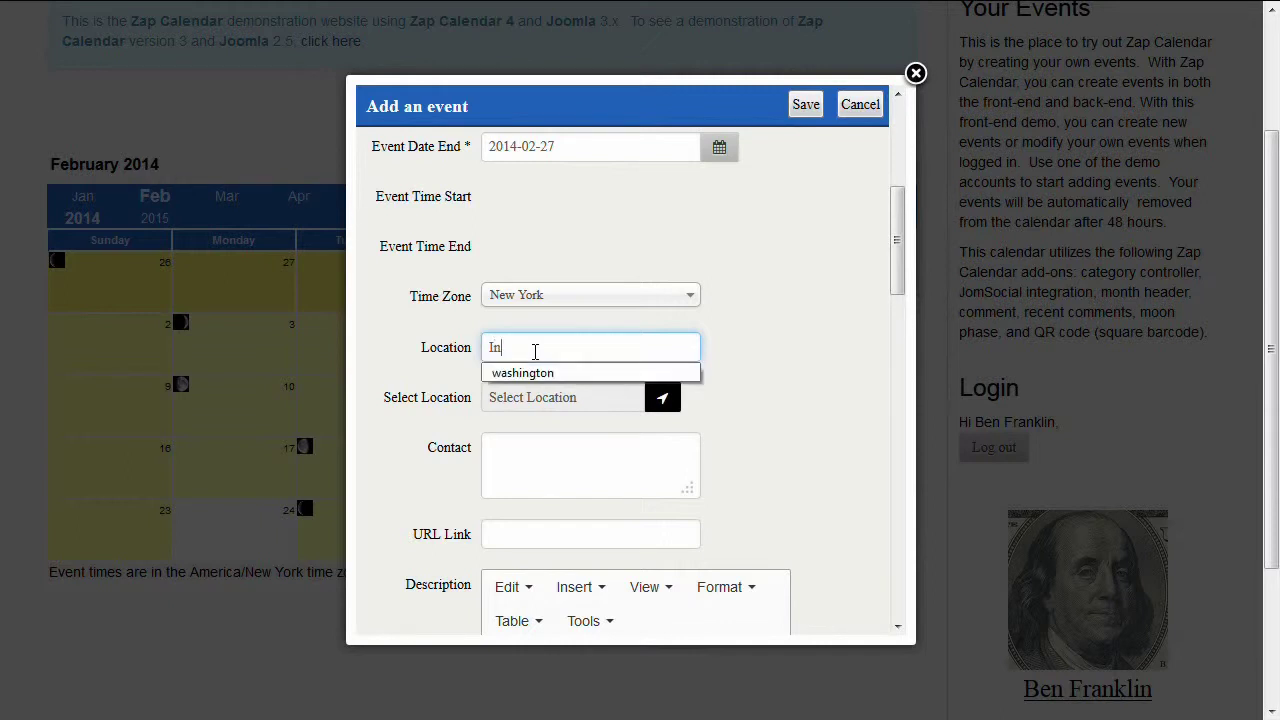
pyautogui.write('depen')
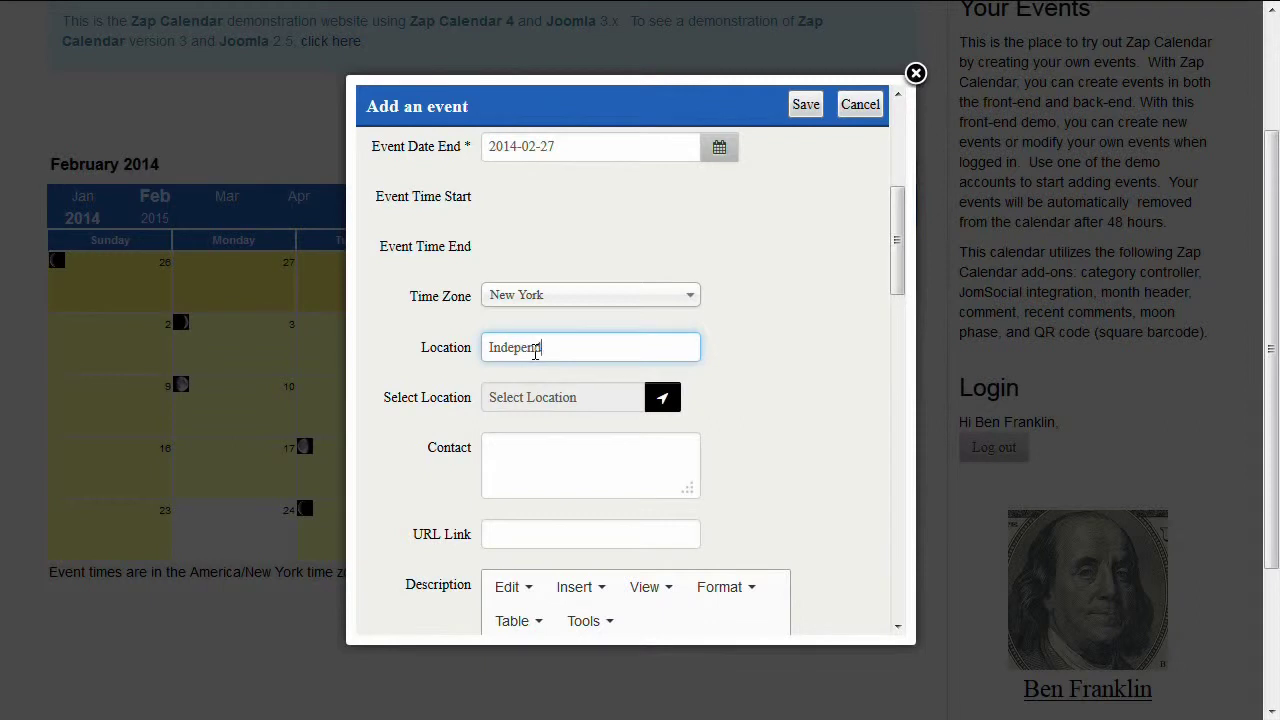
pyautogui.write('dence Hall, Philadelphia, PA')
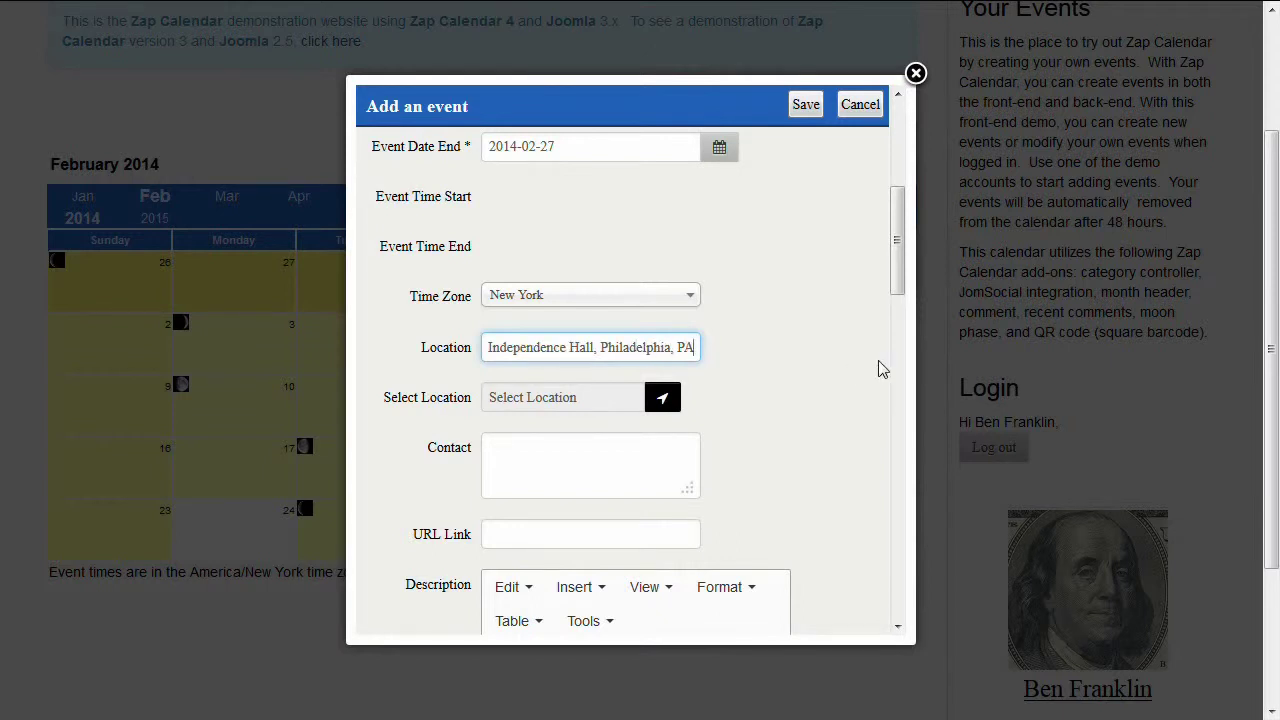
# Examine the event's Google Maps coordinates and marker position for the Independence Hall location
pyautogui.moveTo(897, 258); pyautogui.dragTo(897, 288)
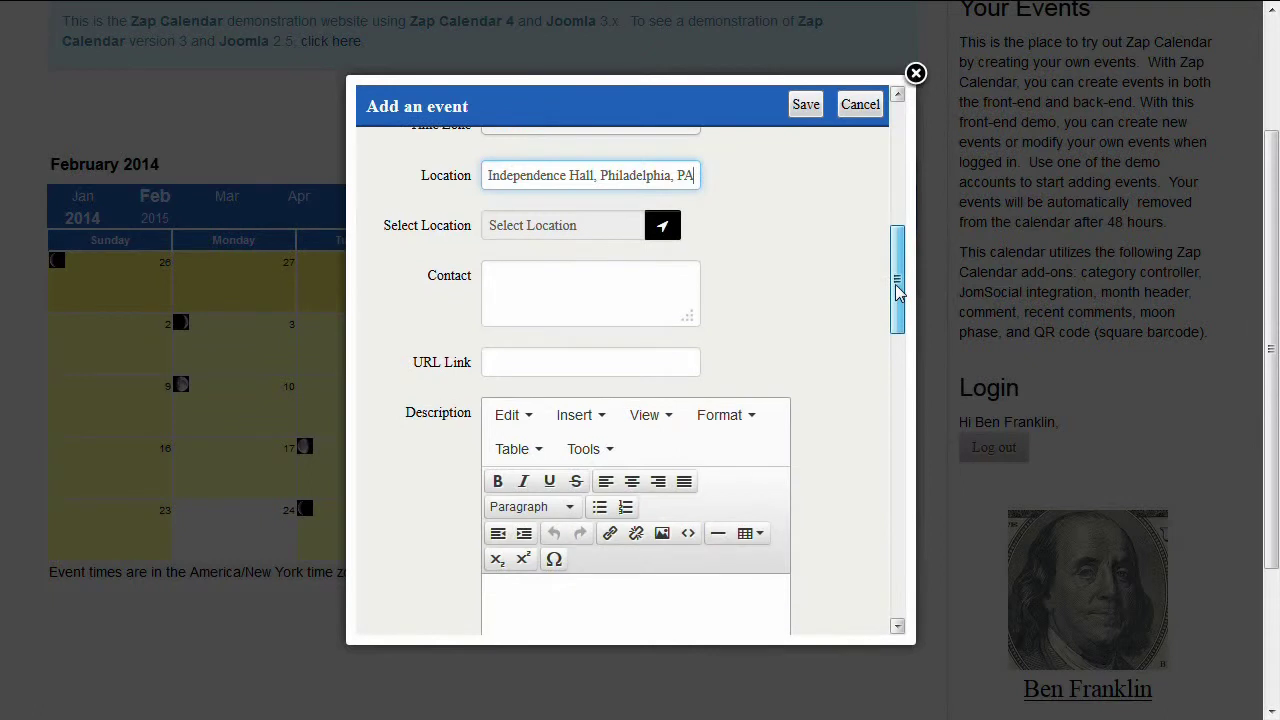
pyautogui.press('Tab')
pyautogui.moveTo(897, 255); pyautogui.dragTo(896, 504)
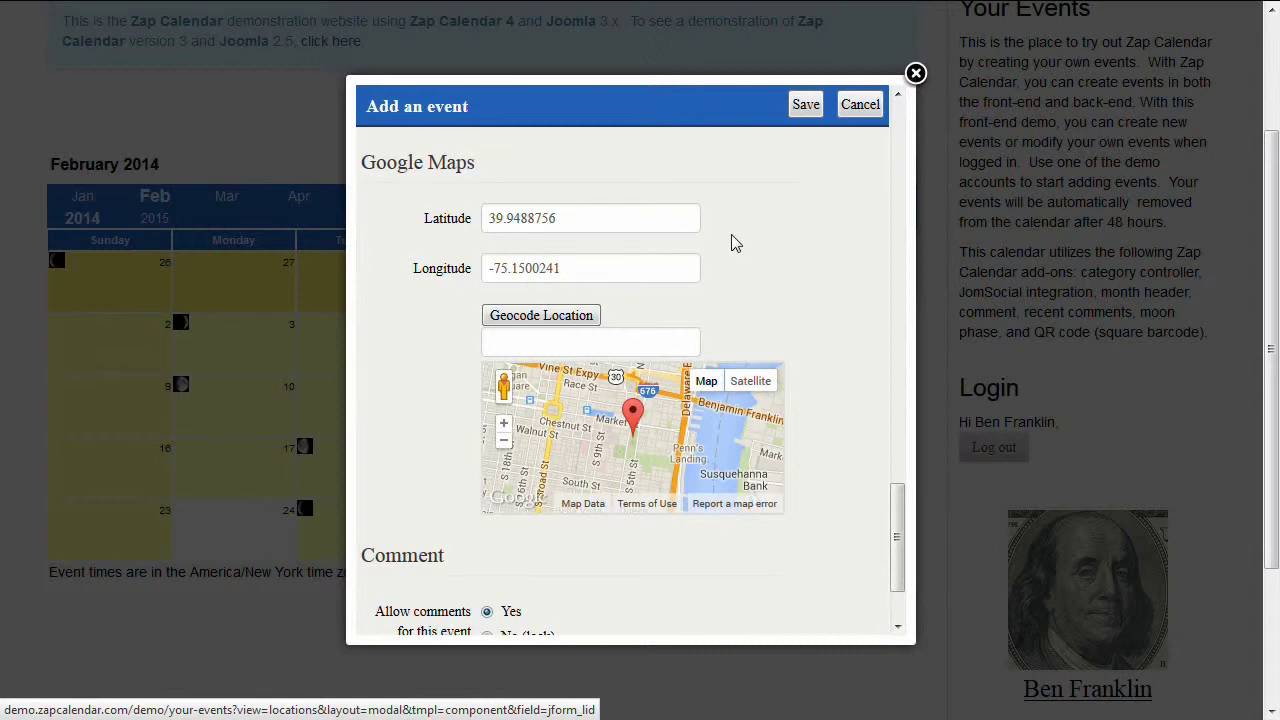
pyautogui.click(504, 427)
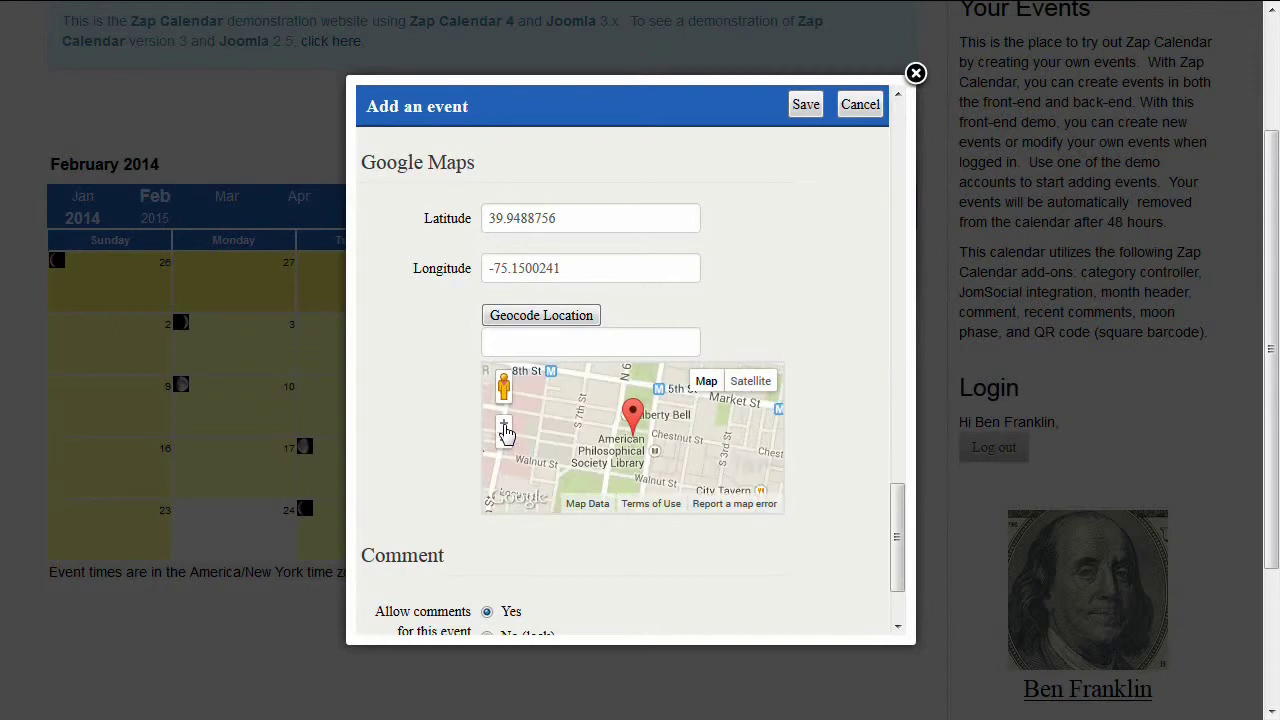
pyautogui.click(505, 428)
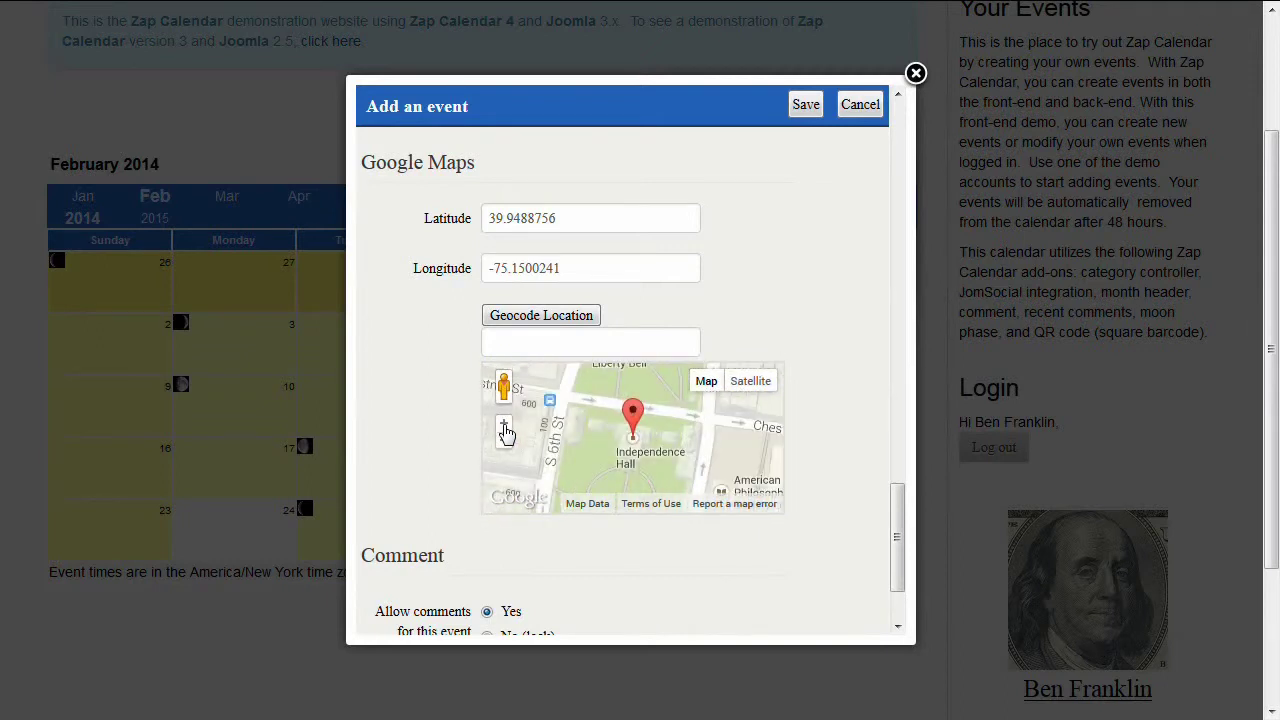
pyautogui.click(505, 428)
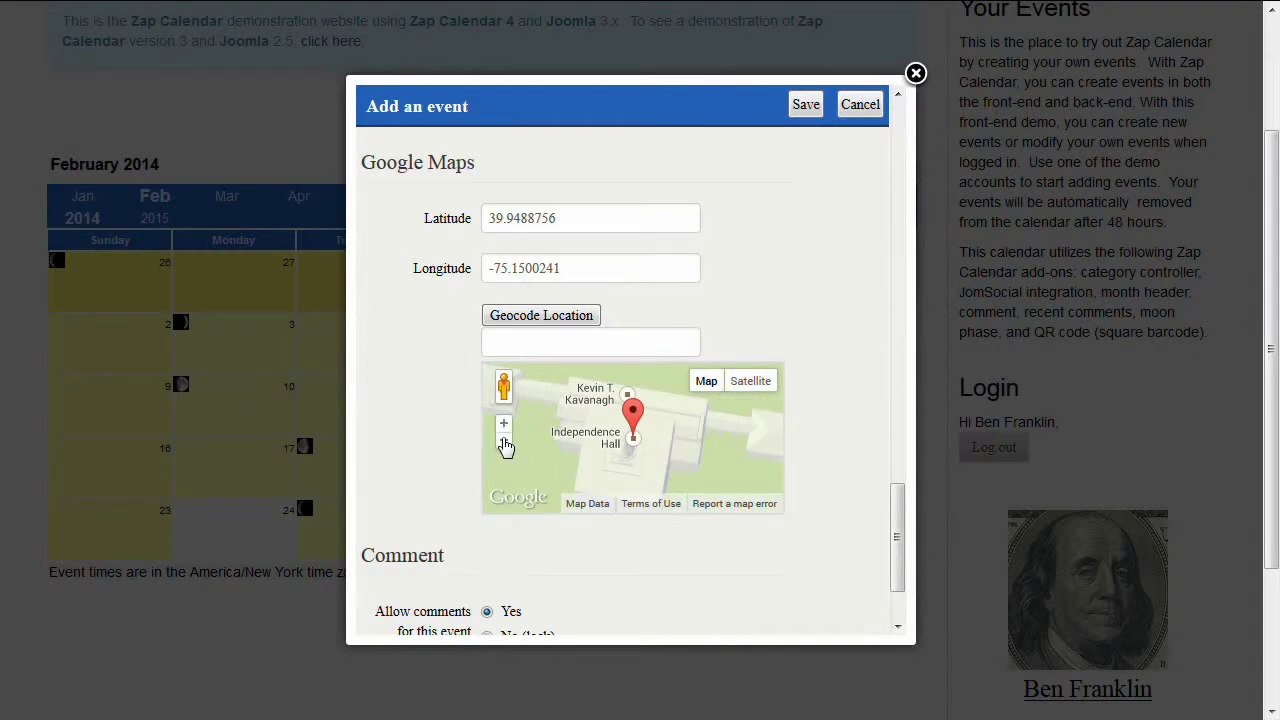
pyautogui.click(505, 444)
pyautogui.click(505, 445)
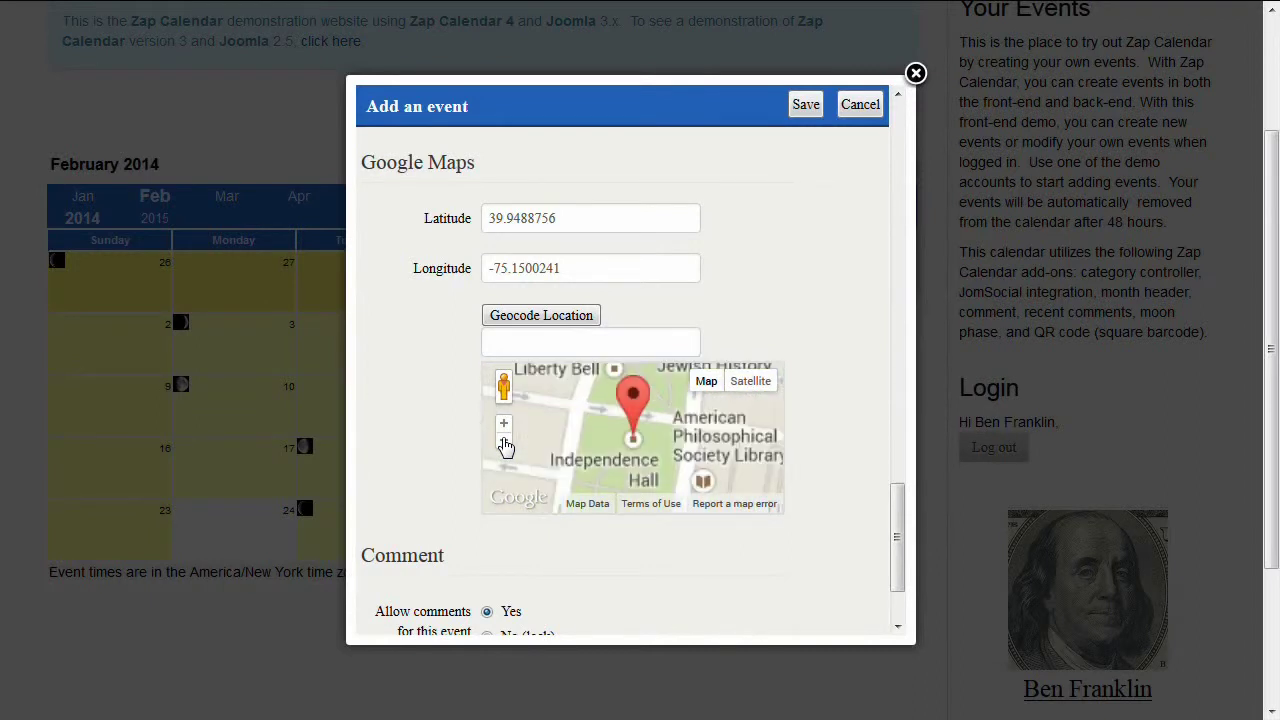
pyautogui.click(505, 445)
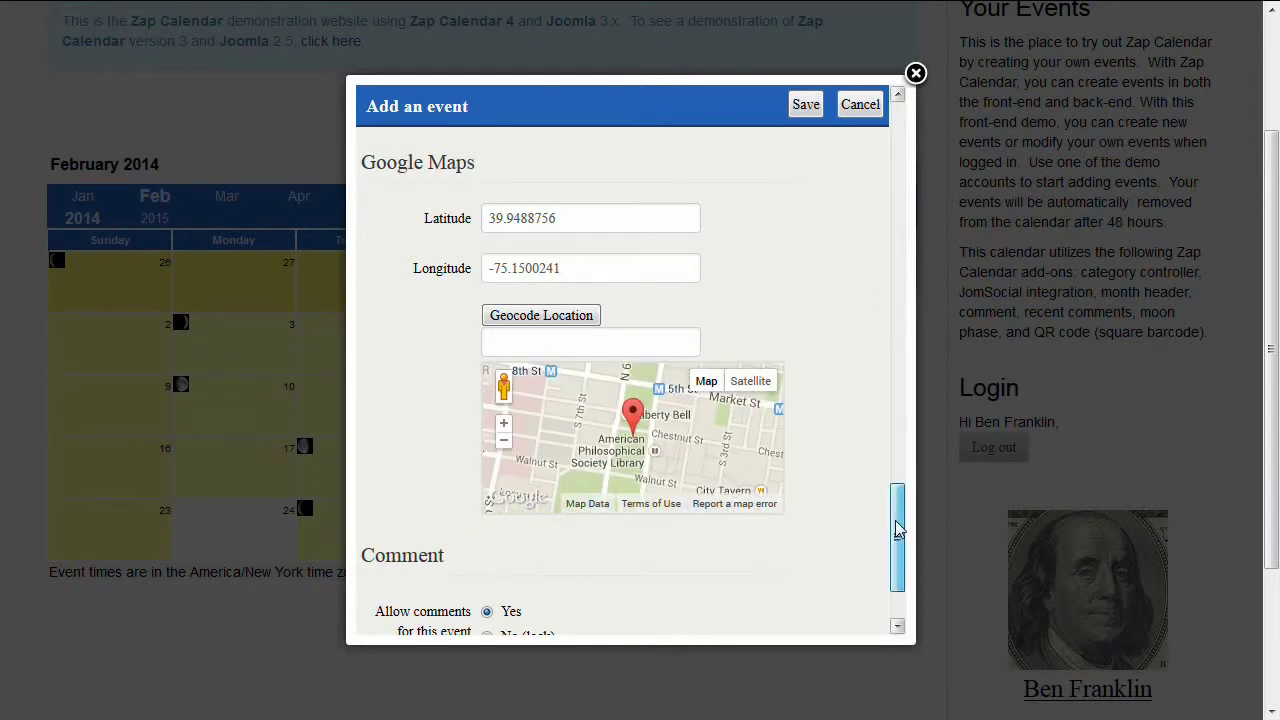
# Replace the event's location with McDonald's
pyautogui.moveTo(897, 530); pyautogui.dragTo(929, 227)
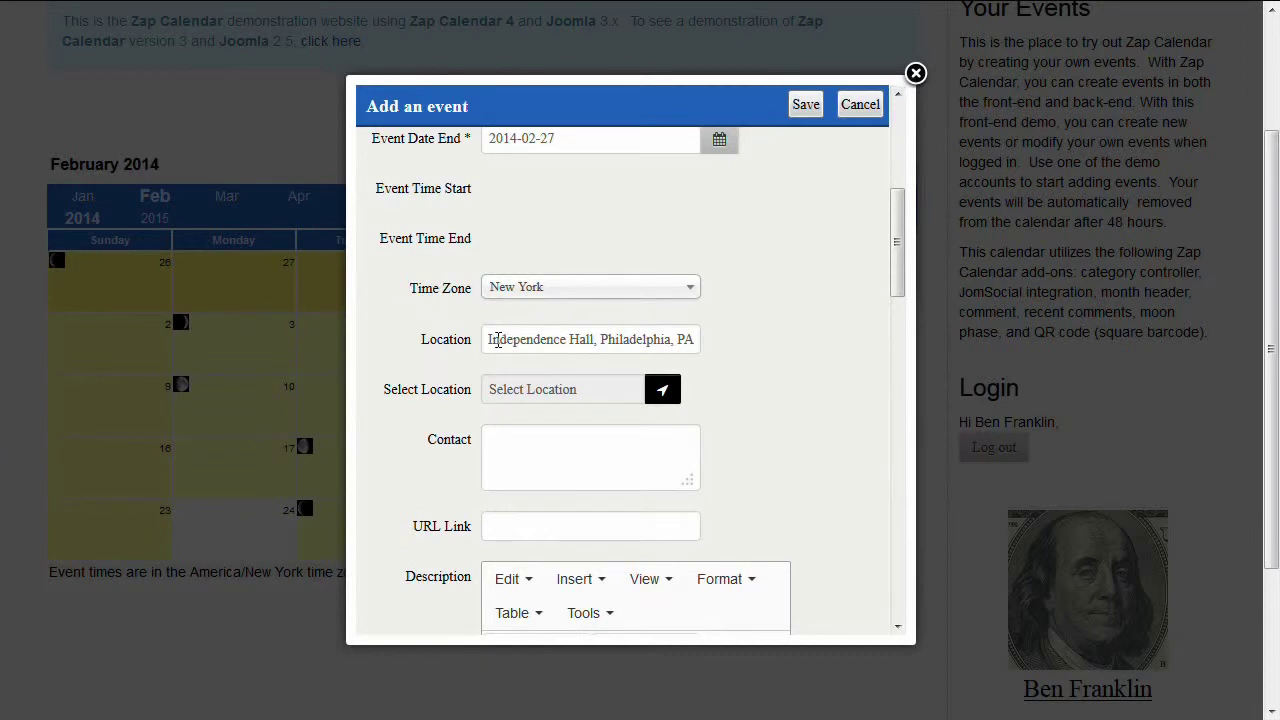
pyautogui.moveTo(488, 339); pyautogui.dragTo(657, 340)
pyautogui.click(660, 342)
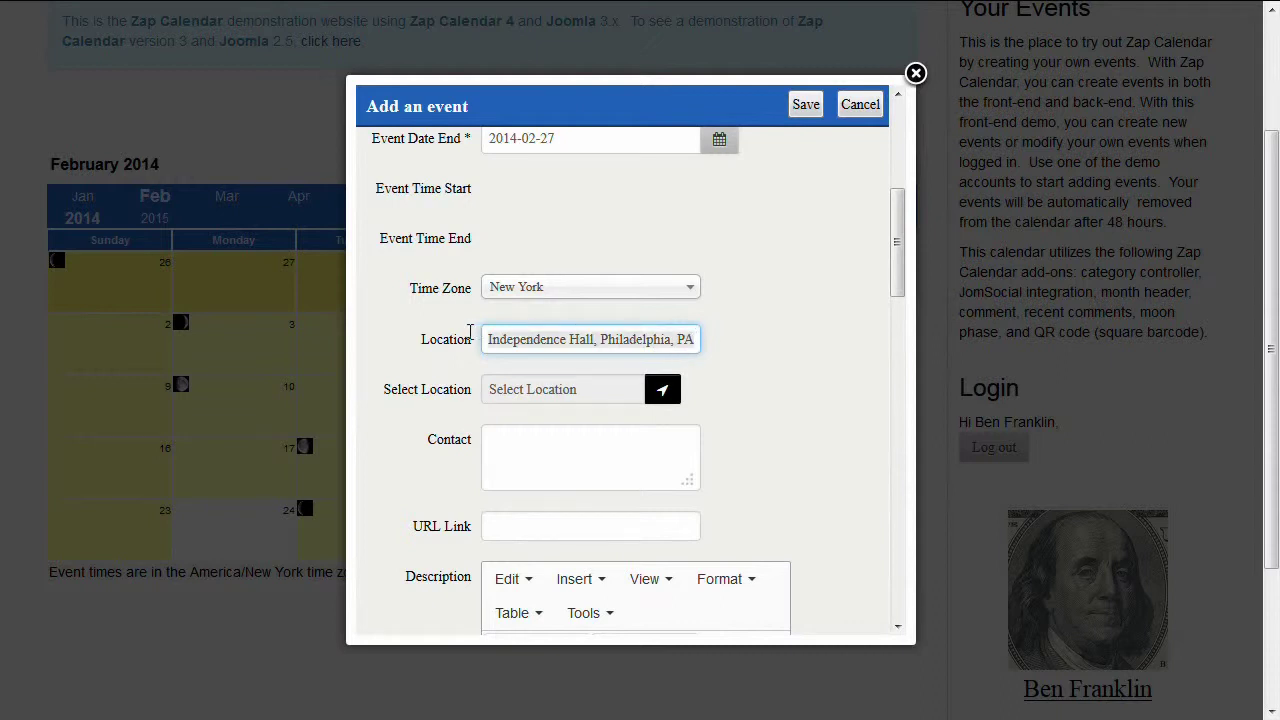
pyautogui.hotkey('ctrl', 'a')
pyautogui.press('BackSpace')
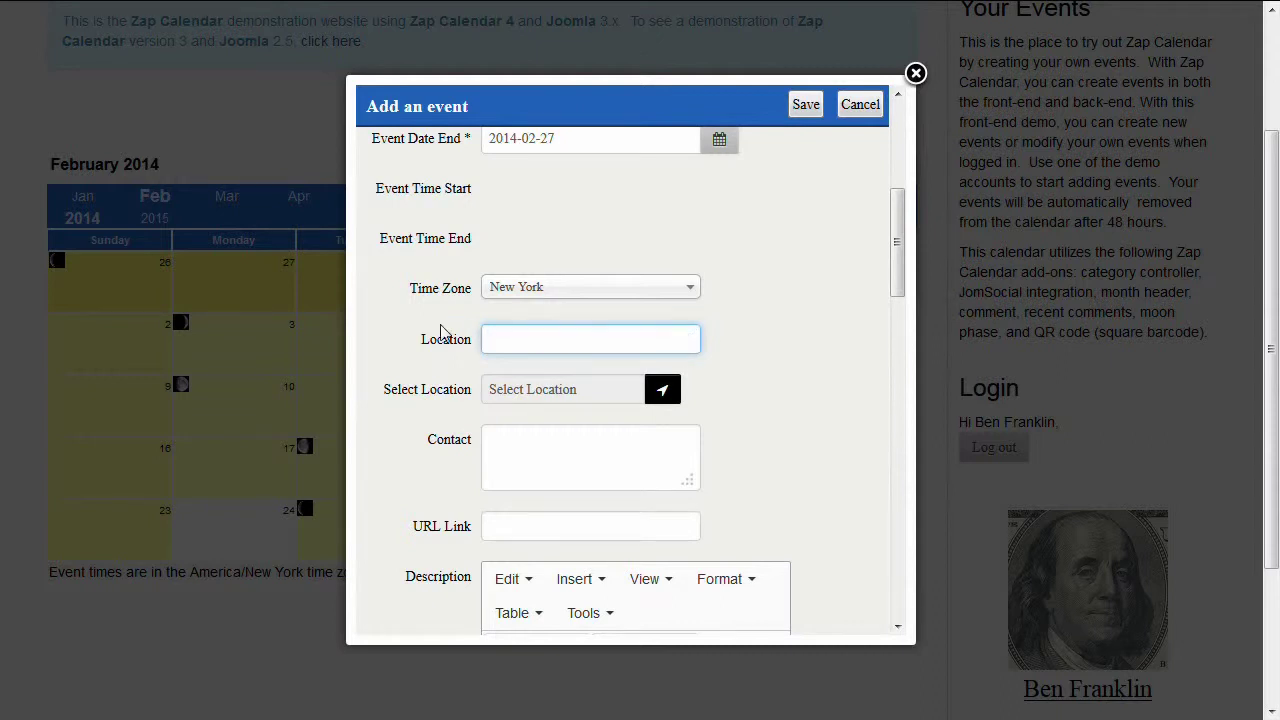
pyautogui.write('McD')
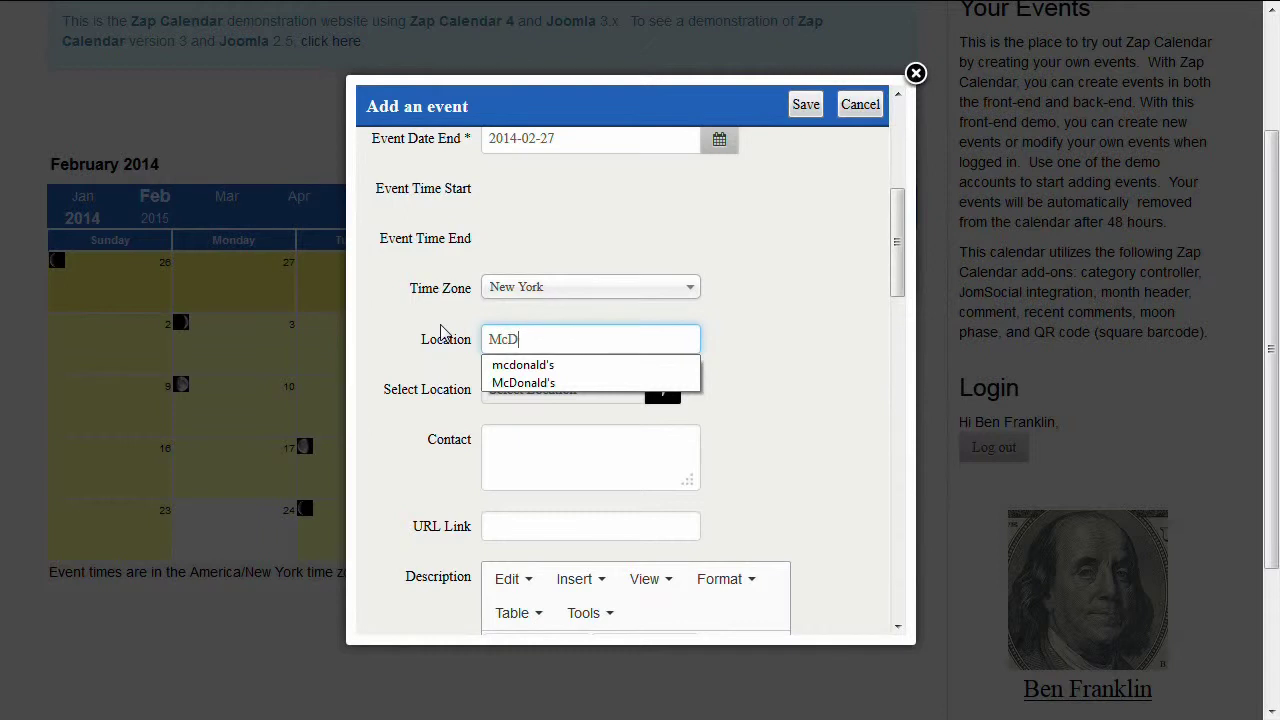
pyautogui.write("onald's")
pyautogui.press('Tab')
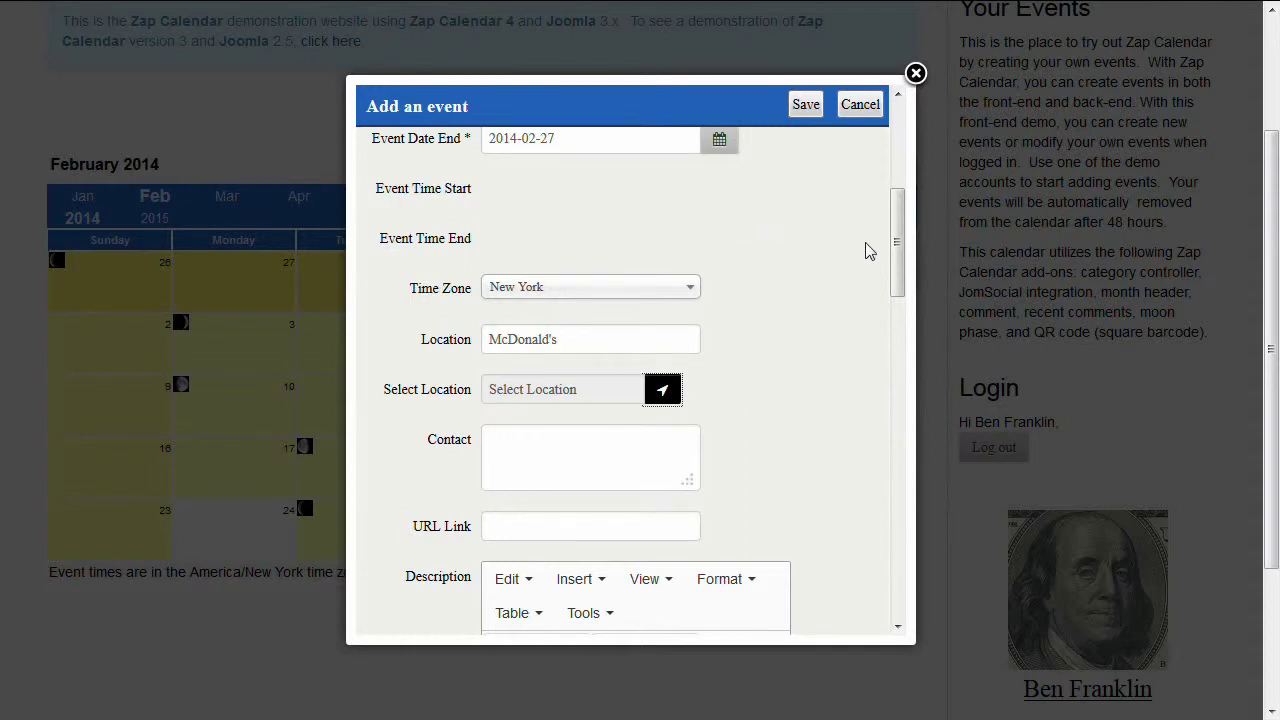
# Check the map position for McDonald's and geocode the event using the restaurant's street address in Annapolis, MD
pyautogui.moveTo(896, 252); pyautogui.dragTo(876, 561)
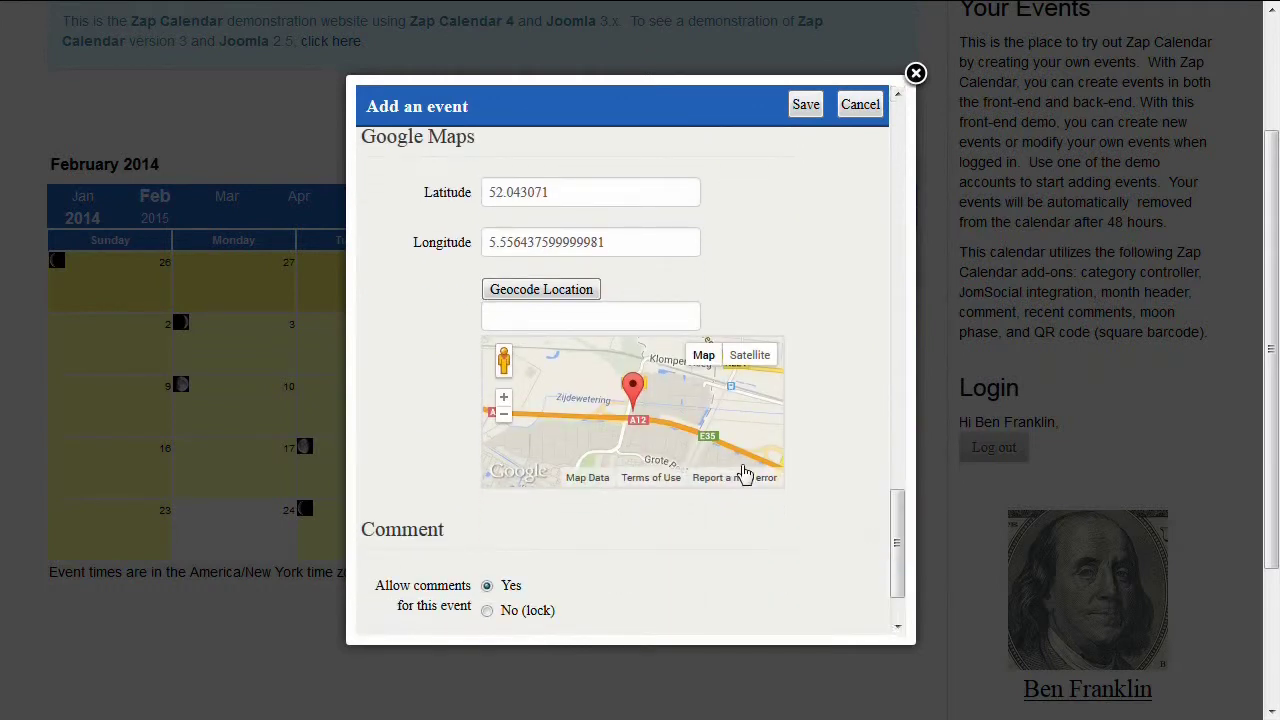
pyautogui.click(504, 420)
pyautogui.click(504, 420)
pyautogui.click(504, 420)
pyautogui.click(504, 420)
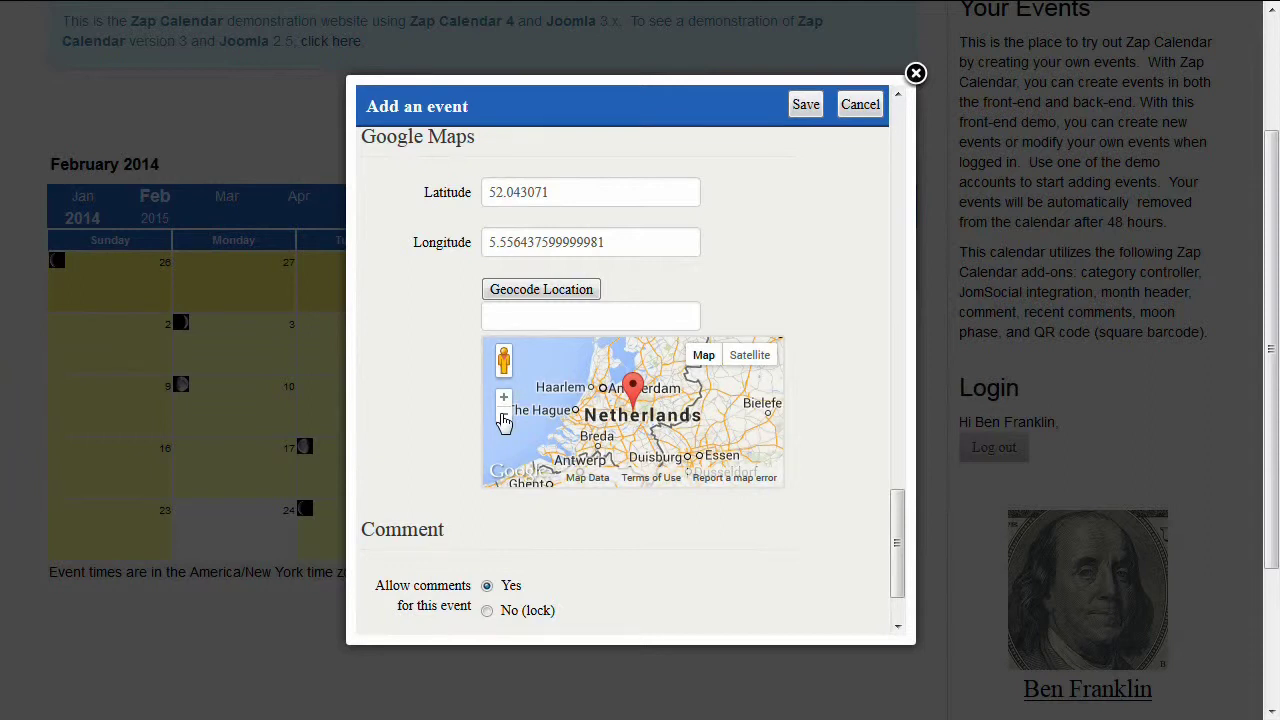
pyautogui.click(538, 321)
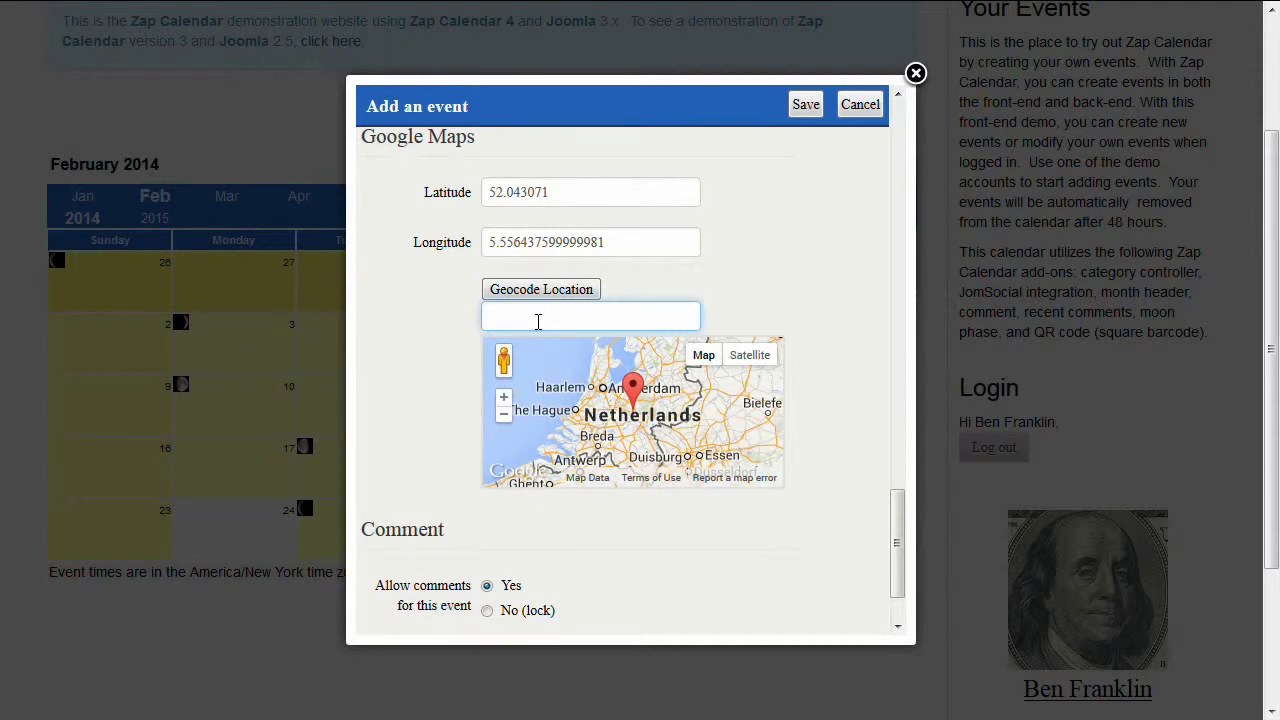
pyautogui.write('19')
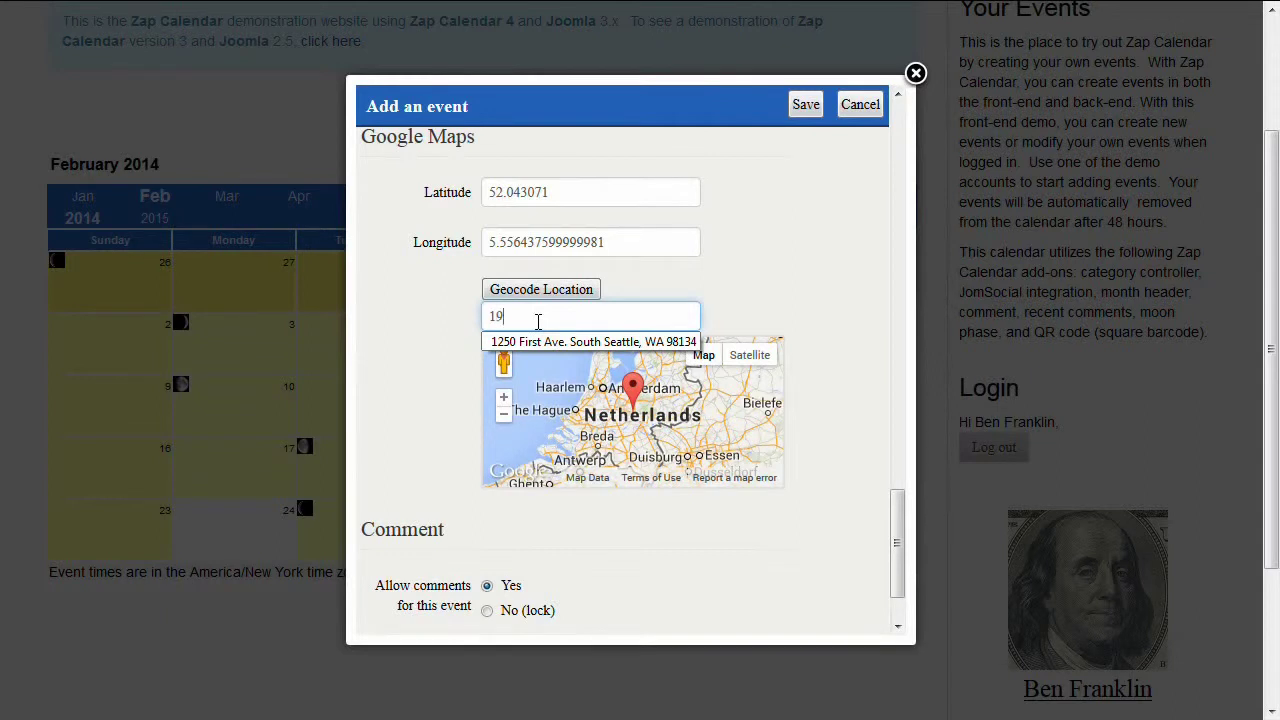
pyautogui.write('41 We')
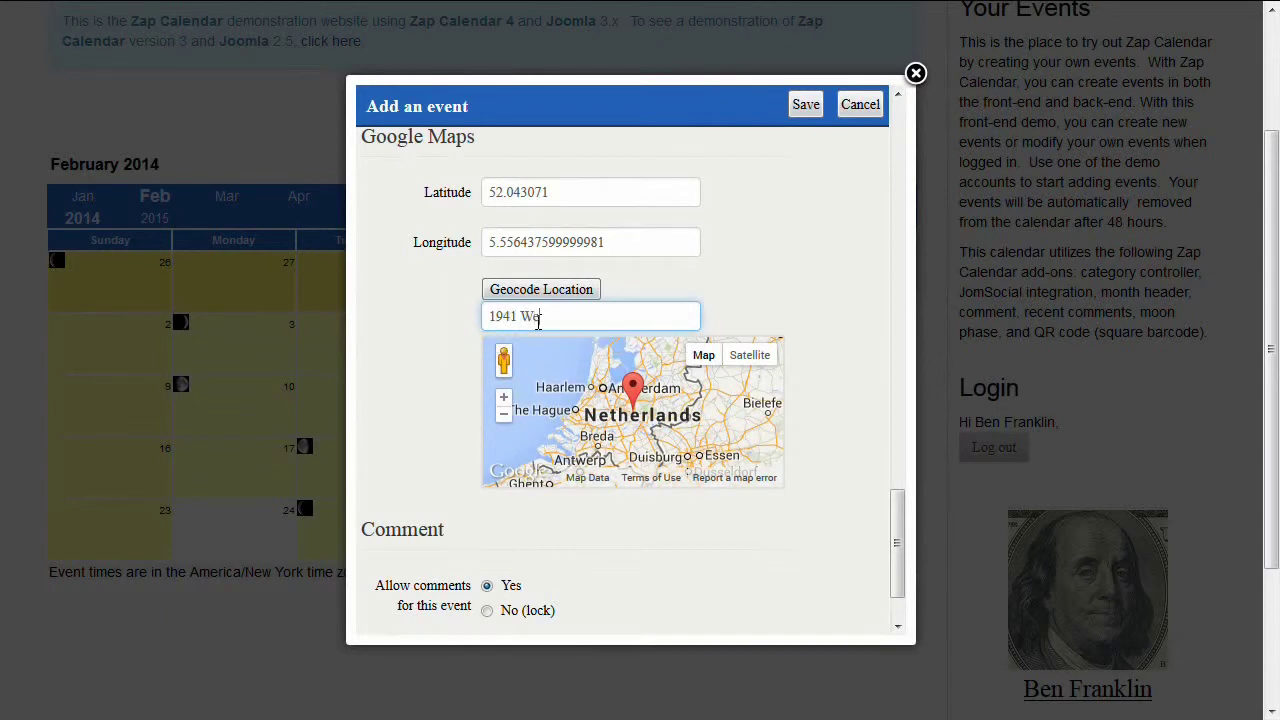
pyautogui.write('st Street, An')
pyautogui.write('napolis, MD')
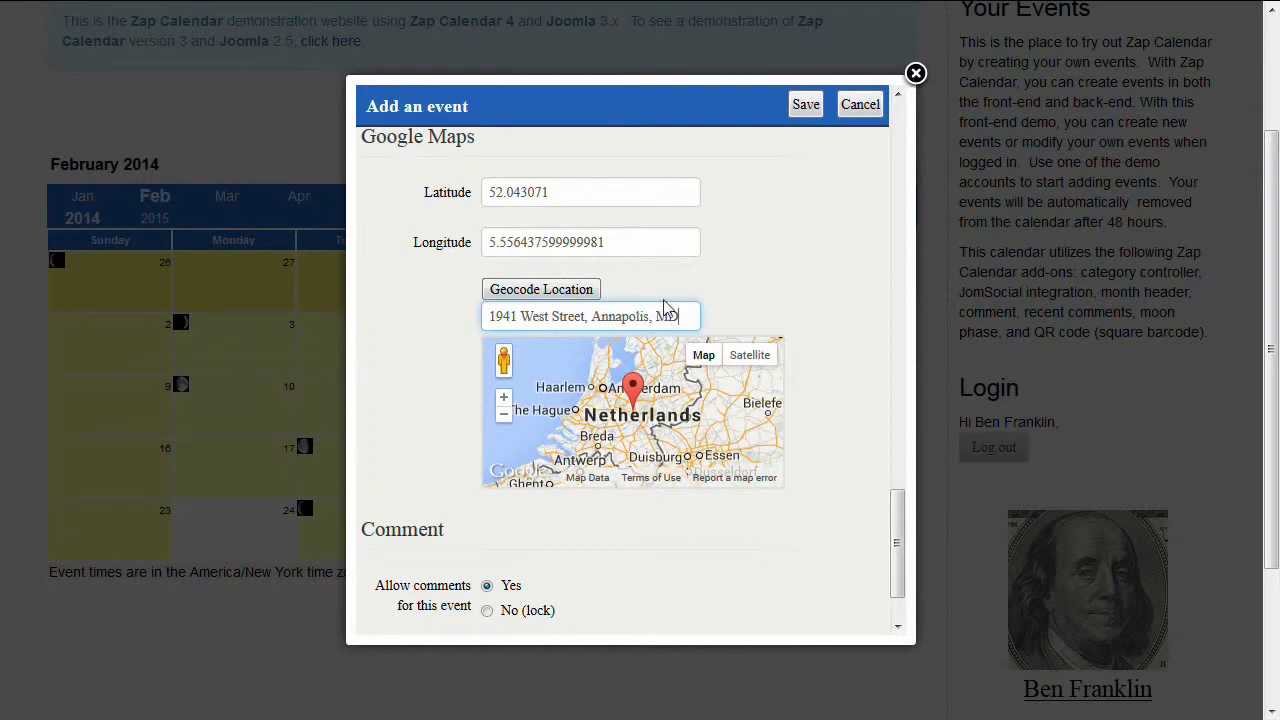
pyautogui.click(555, 296)
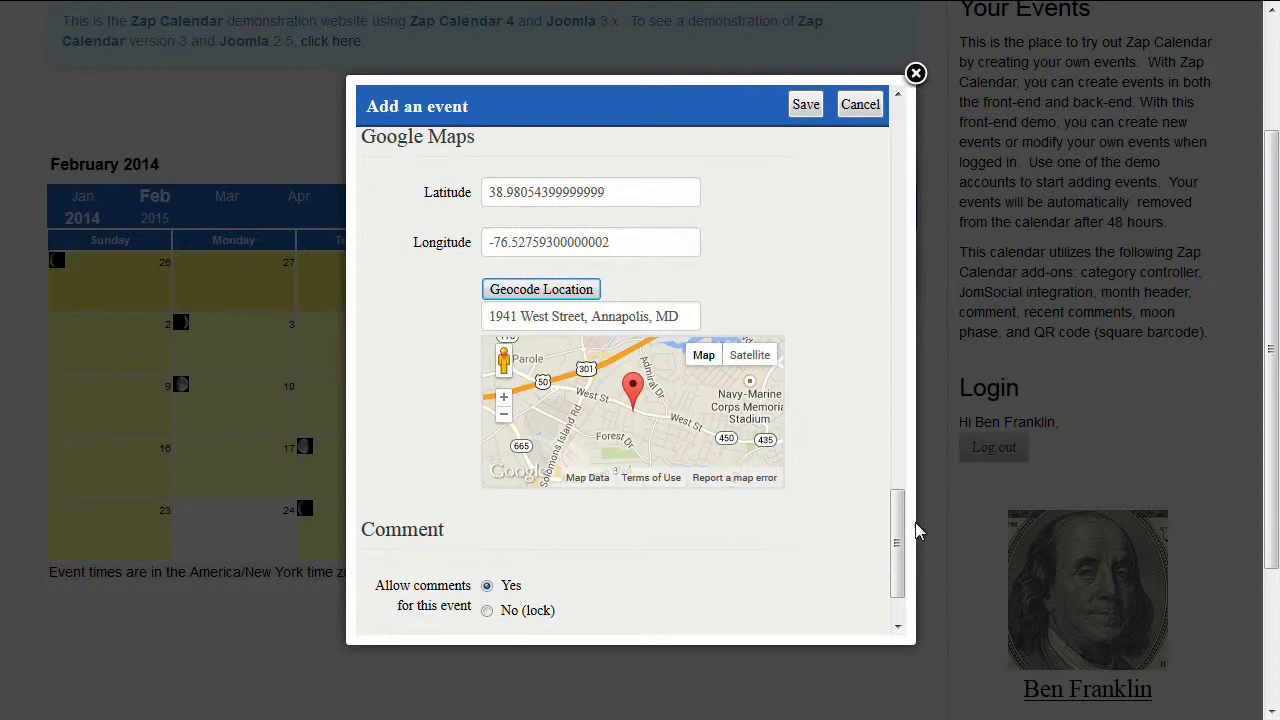
# Review the location and map details, save the My Meeting event, and close the event form
pyautogui.moveTo(897, 528); pyautogui.dragTo(892, 222)
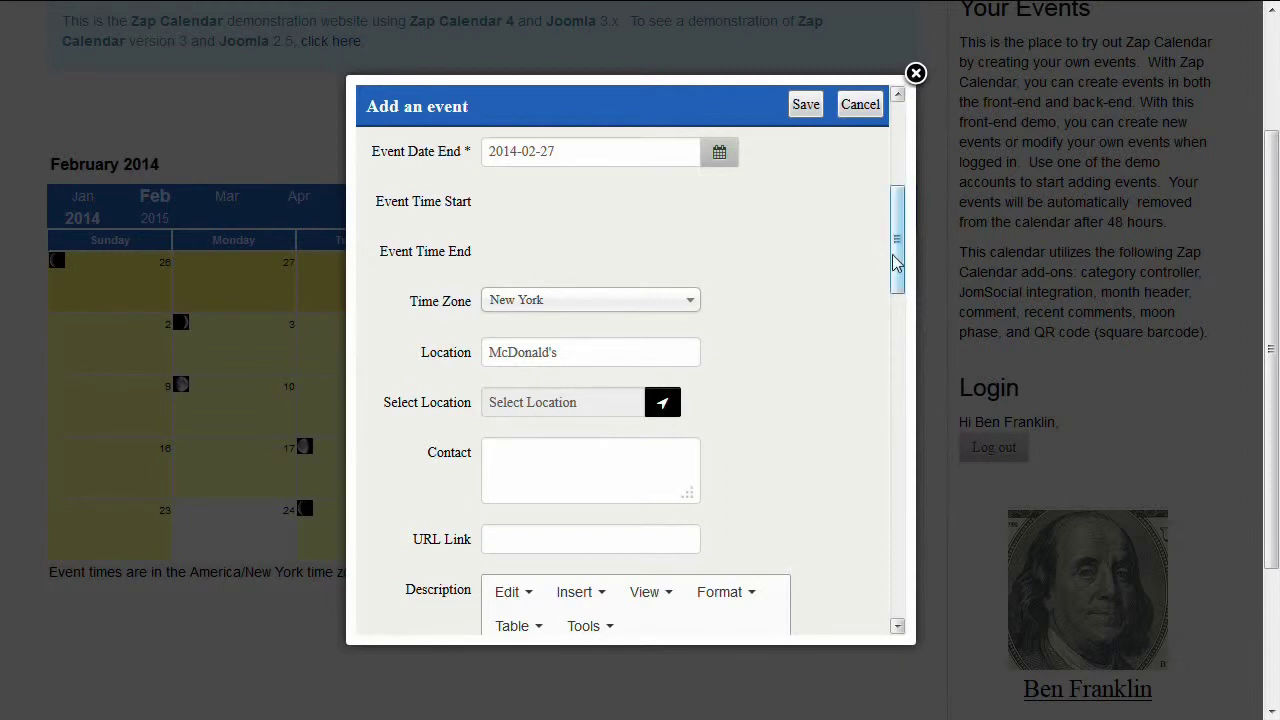
pyautogui.moveTo(897, 270); pyautogui.dragTo(899, 558)
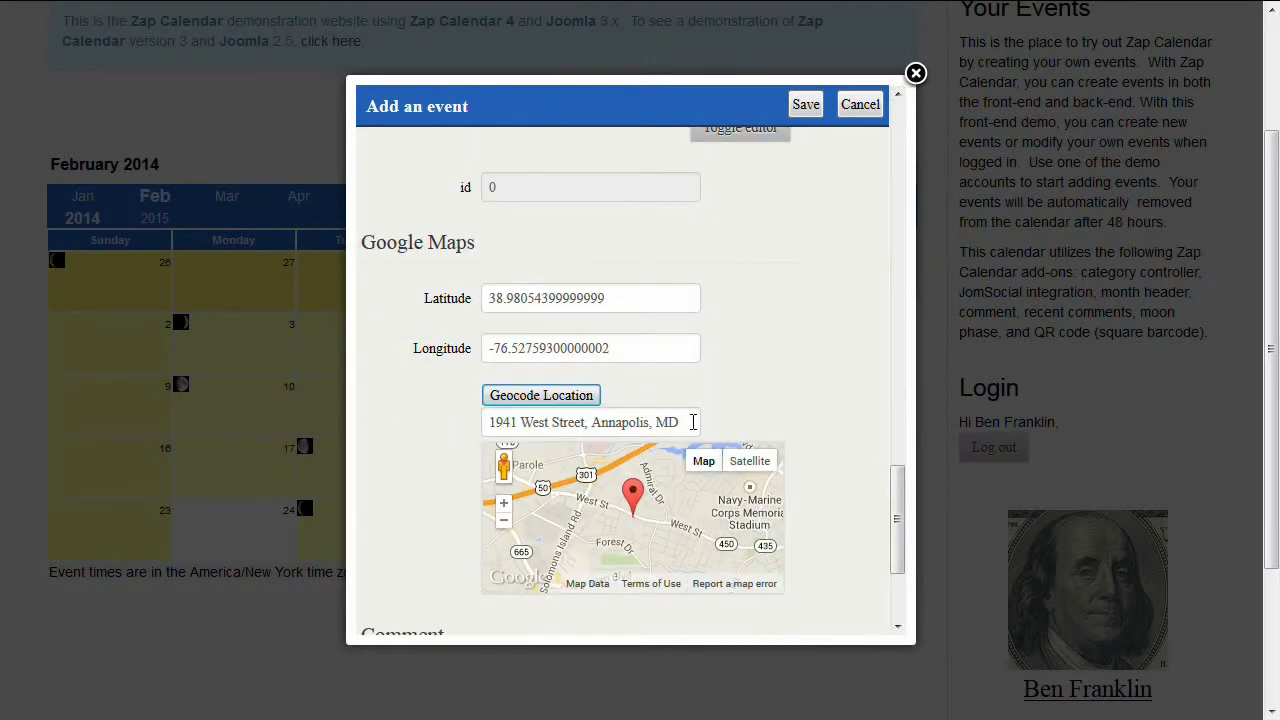
pyautogui.moveTo(899, 507); pyautogui.dragTo(899, 120)
pyautogui.click(806, 106)
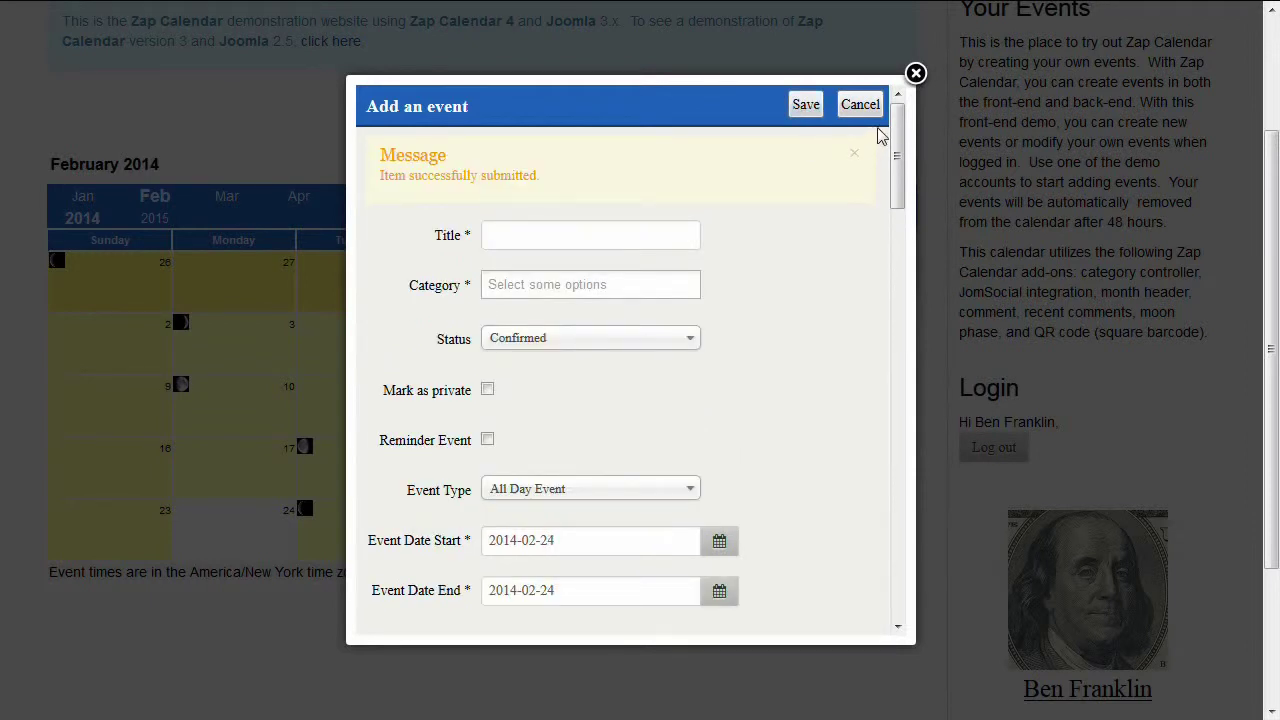
pyautogui.click(914, 75)
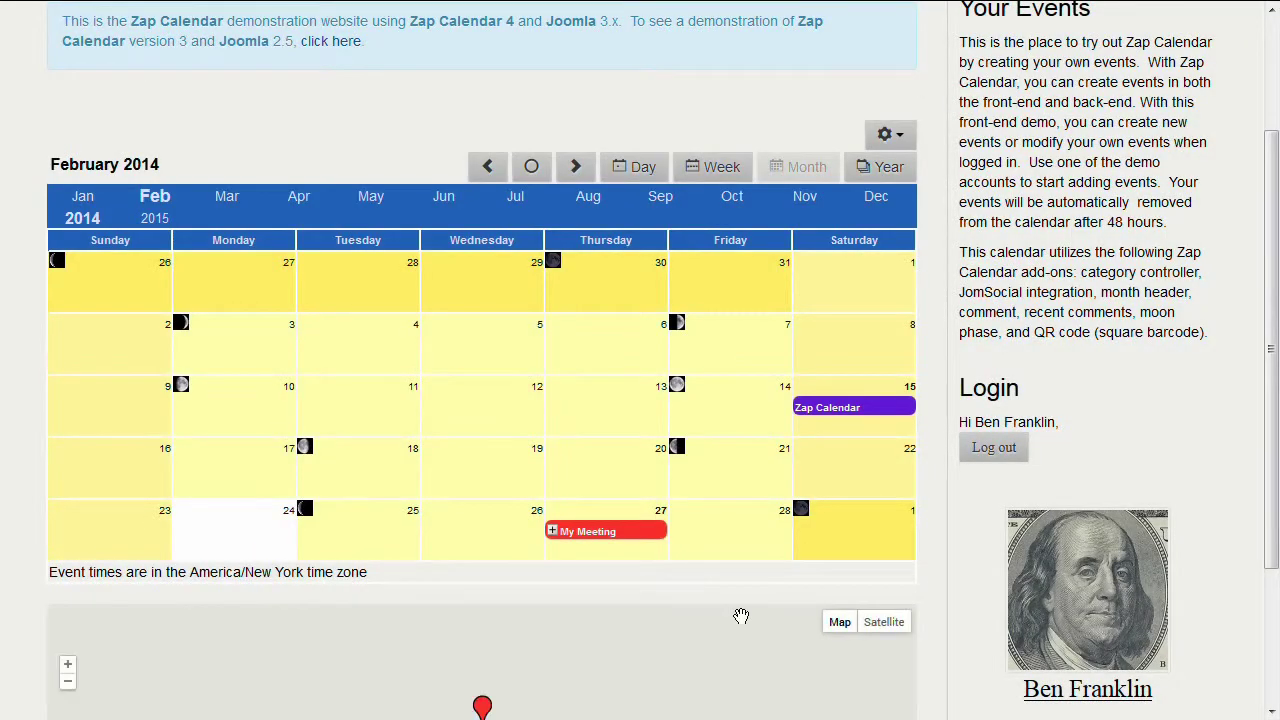
# Compare the event map below the calendar across February, March and April 2014, and return to March
pyautogui.moveTo(1275, 300); pyautogui.dragTo(1272, 398)
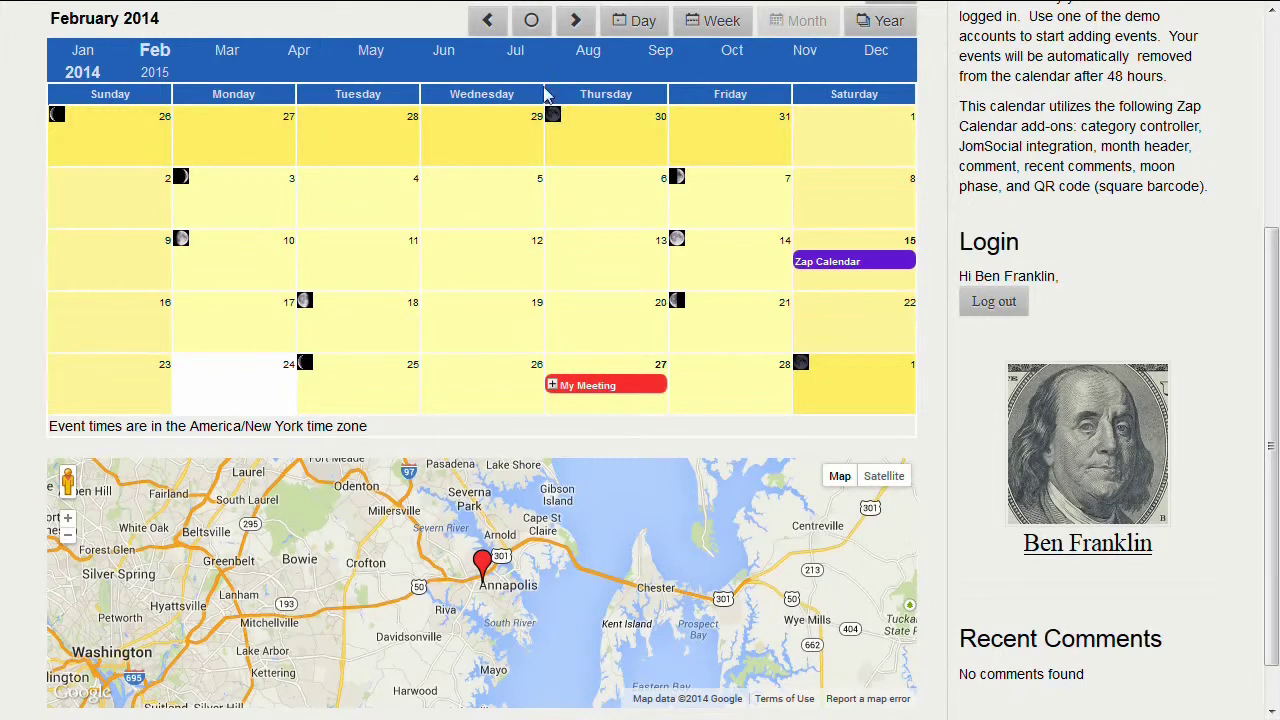
pyautogui.click(574, 22)
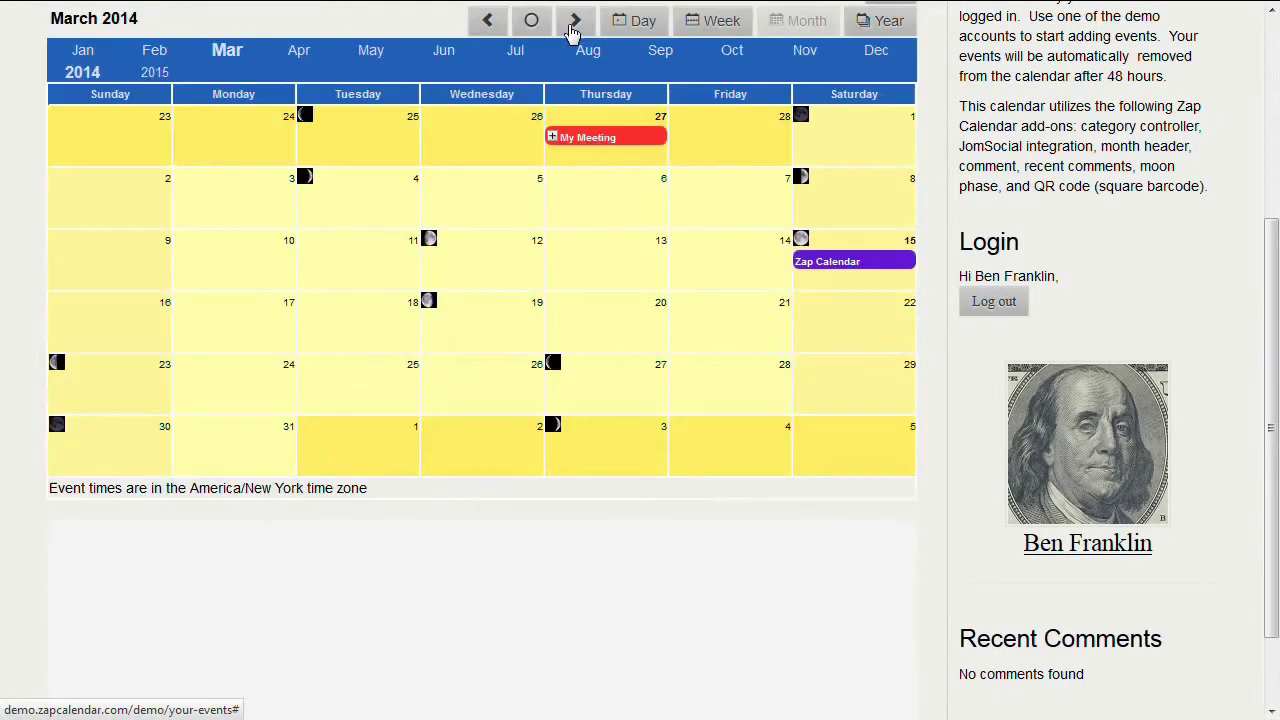
pyautogui.click(574, 22)
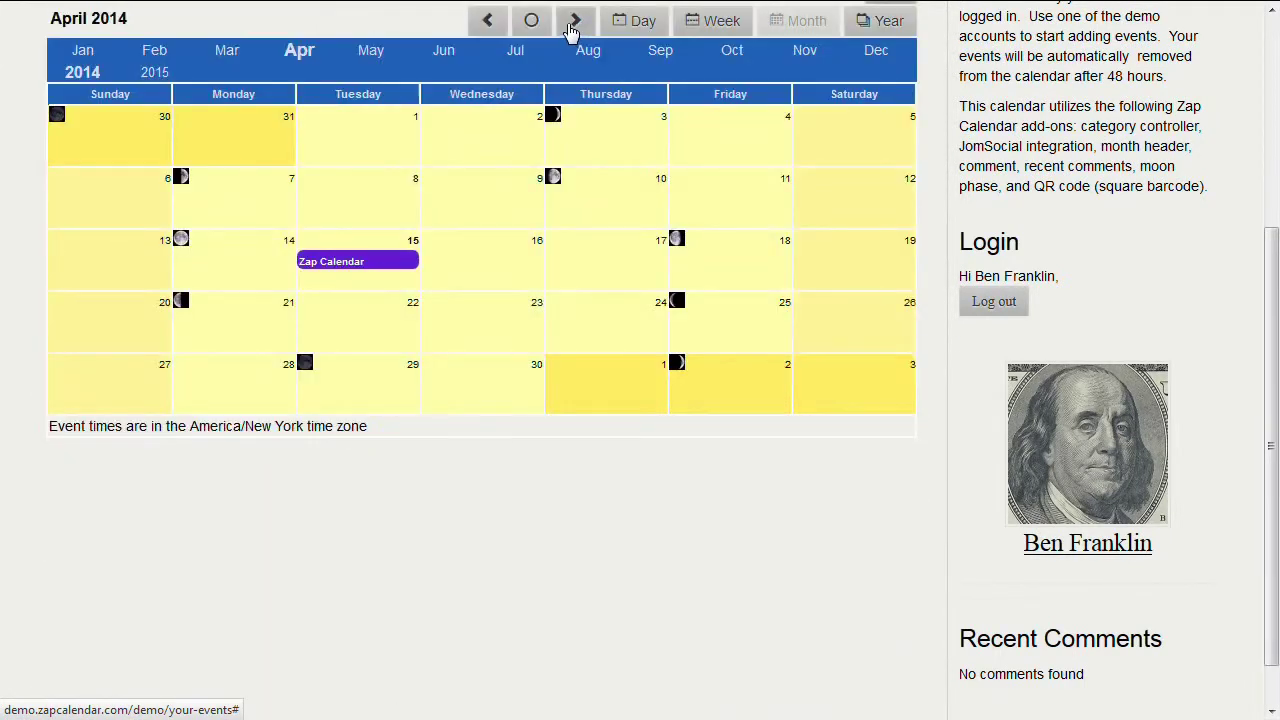
pyautogui.click(487, 22)
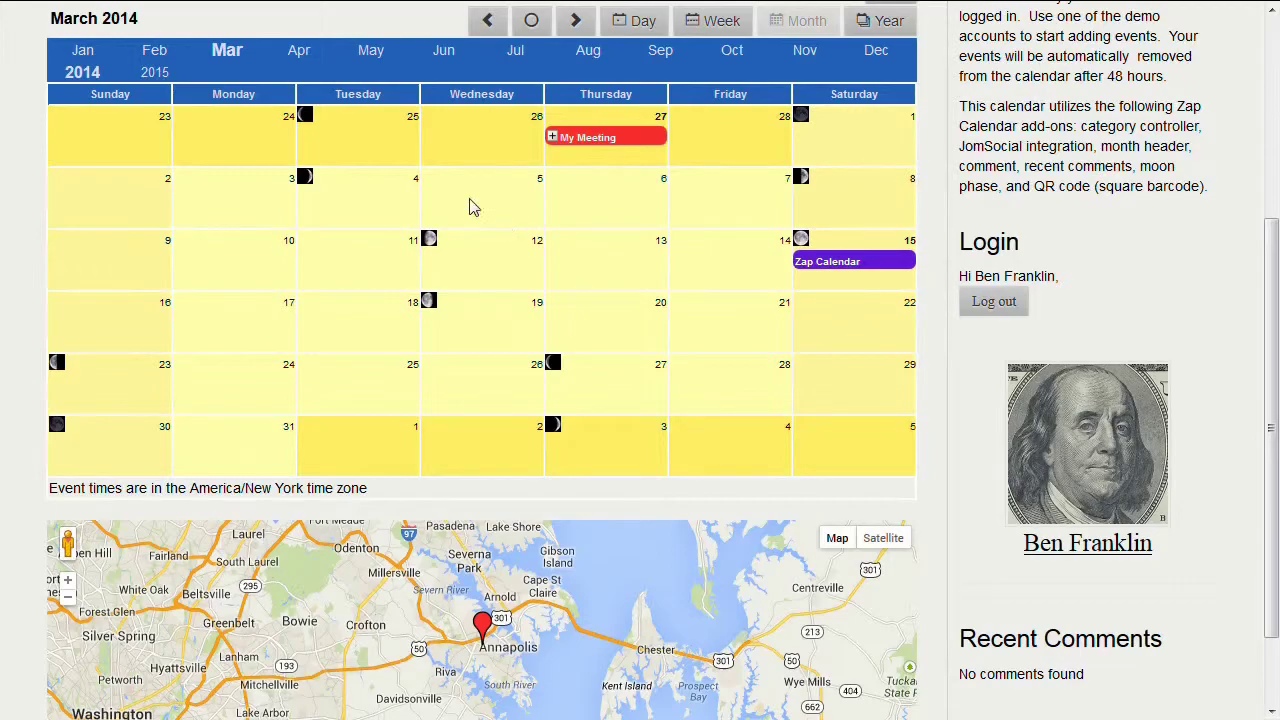
# Switch to the Joomla administration site and use Zap Calendar's Google Maps tool to list events that have not been geocoded
pyautogui.moveTo(295, 8)
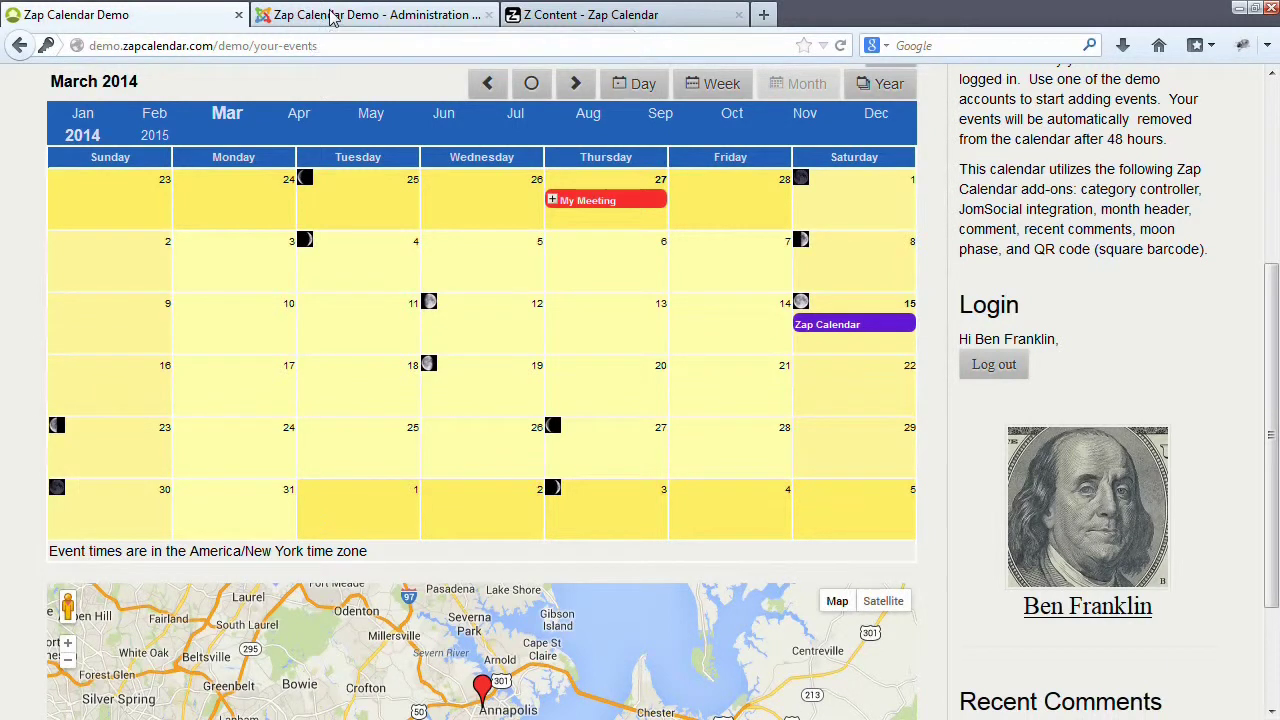
pyautogui.click(333, 18)
pyautogui.press('F11')
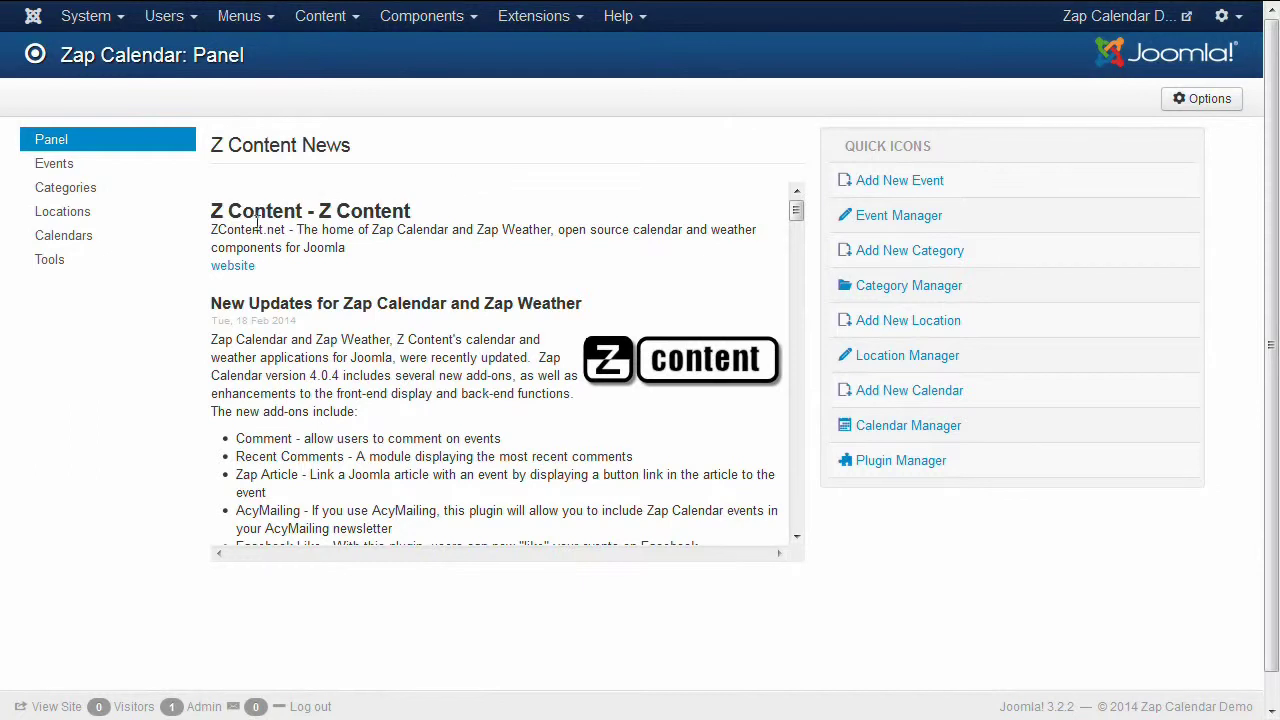
pyautogui.click(47, 262)
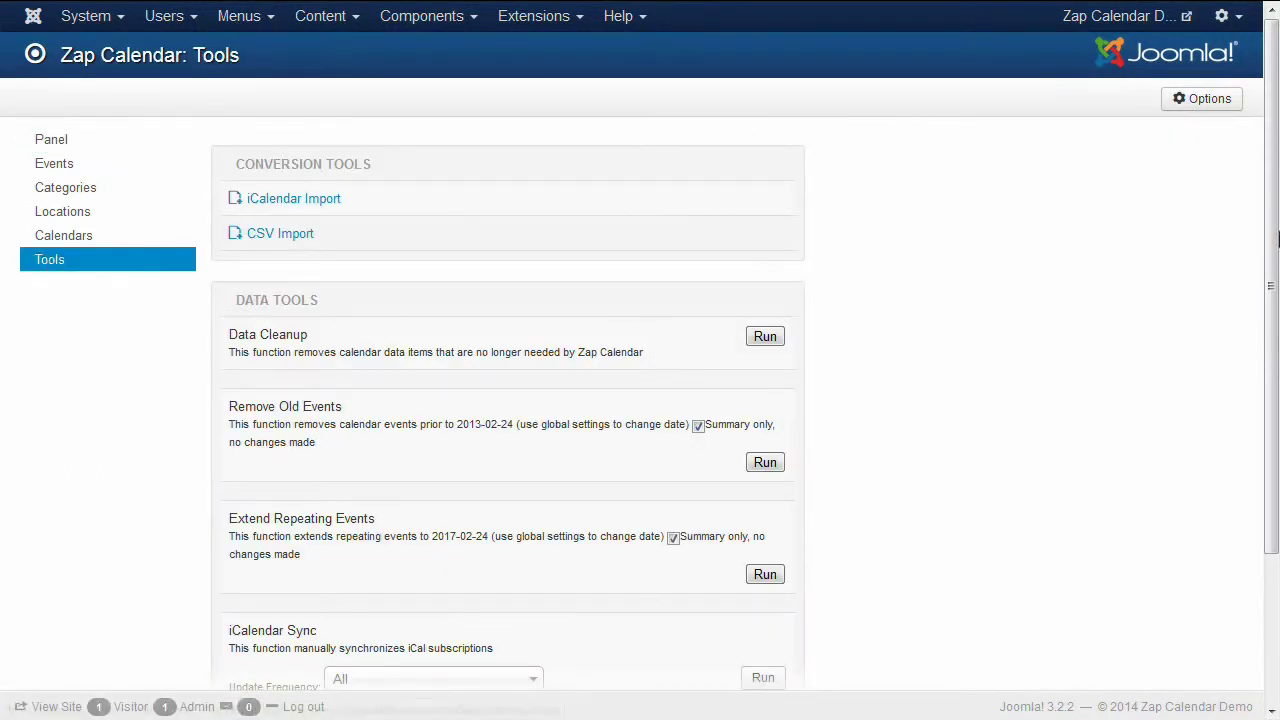
pyautogui.moveTo(1277, 237); pyautogui.dragTo(1277, 355)
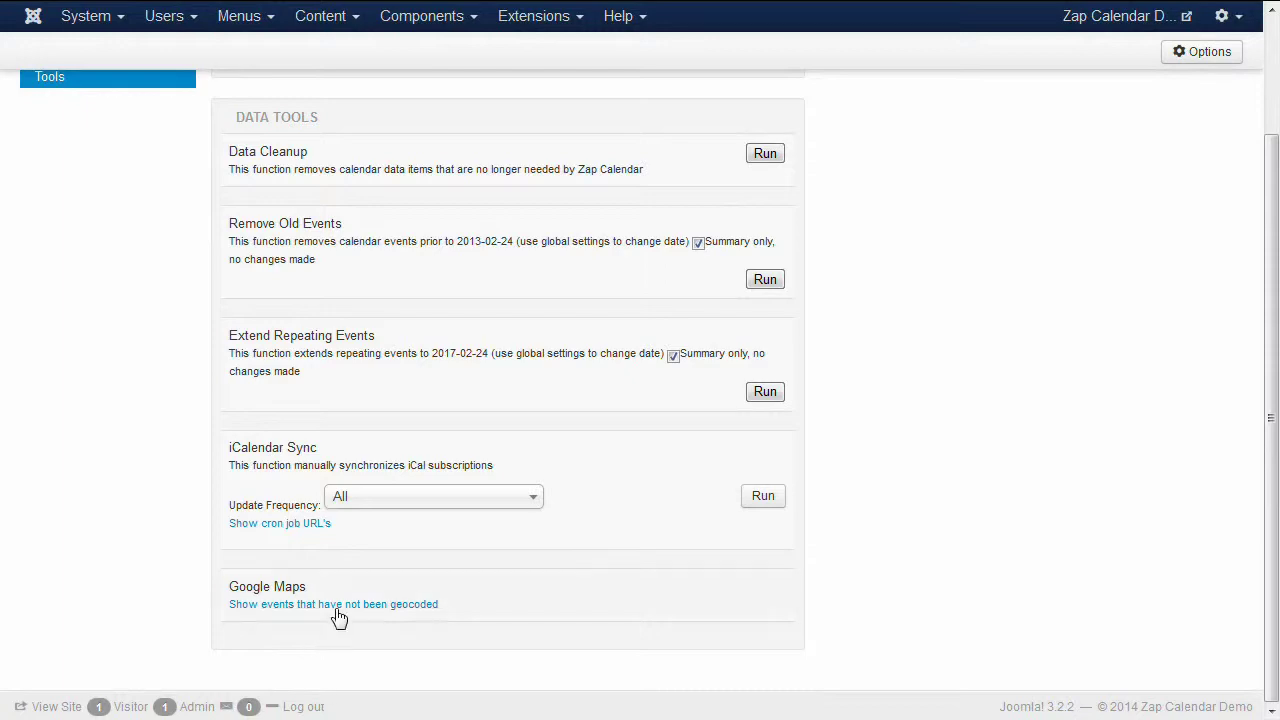
pyautogui.click(338, 605)
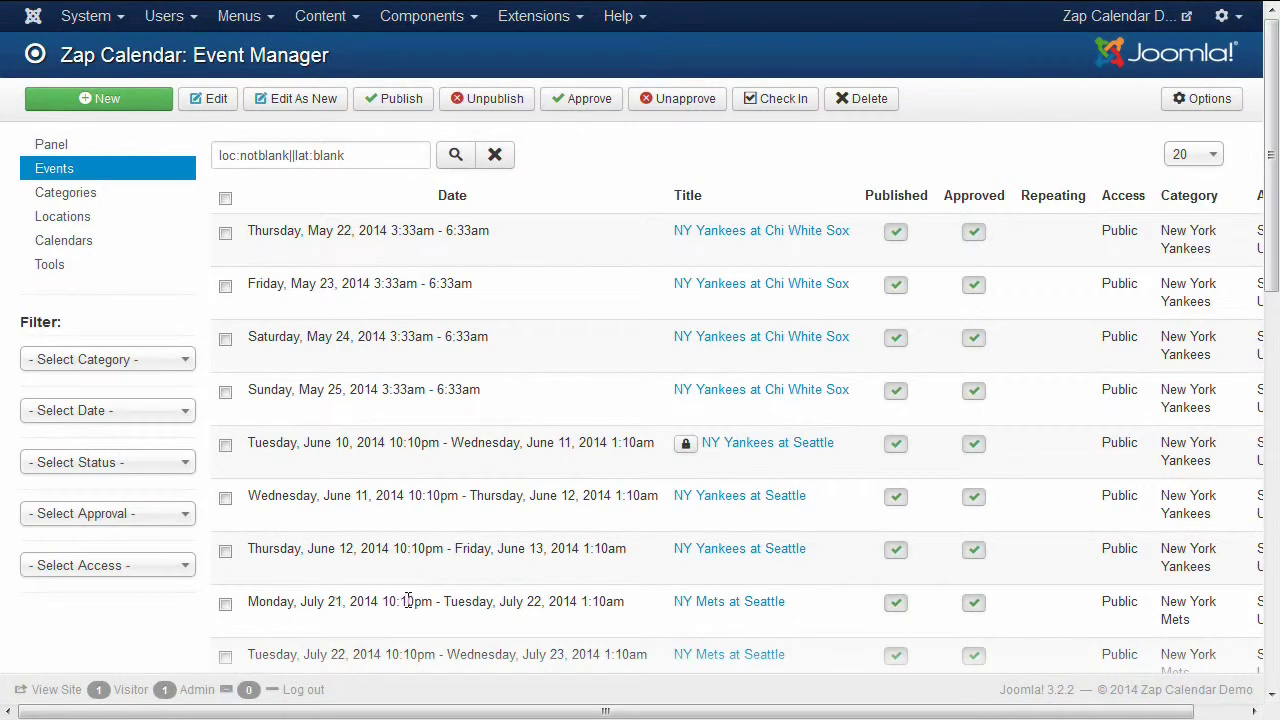
# Open the June 11, 2014 NY Yankees at Seattle event for editing and review its general details, including the location
pyautogui.moveTo(1276, 302); pyautogui.dragTo(1276, 344)
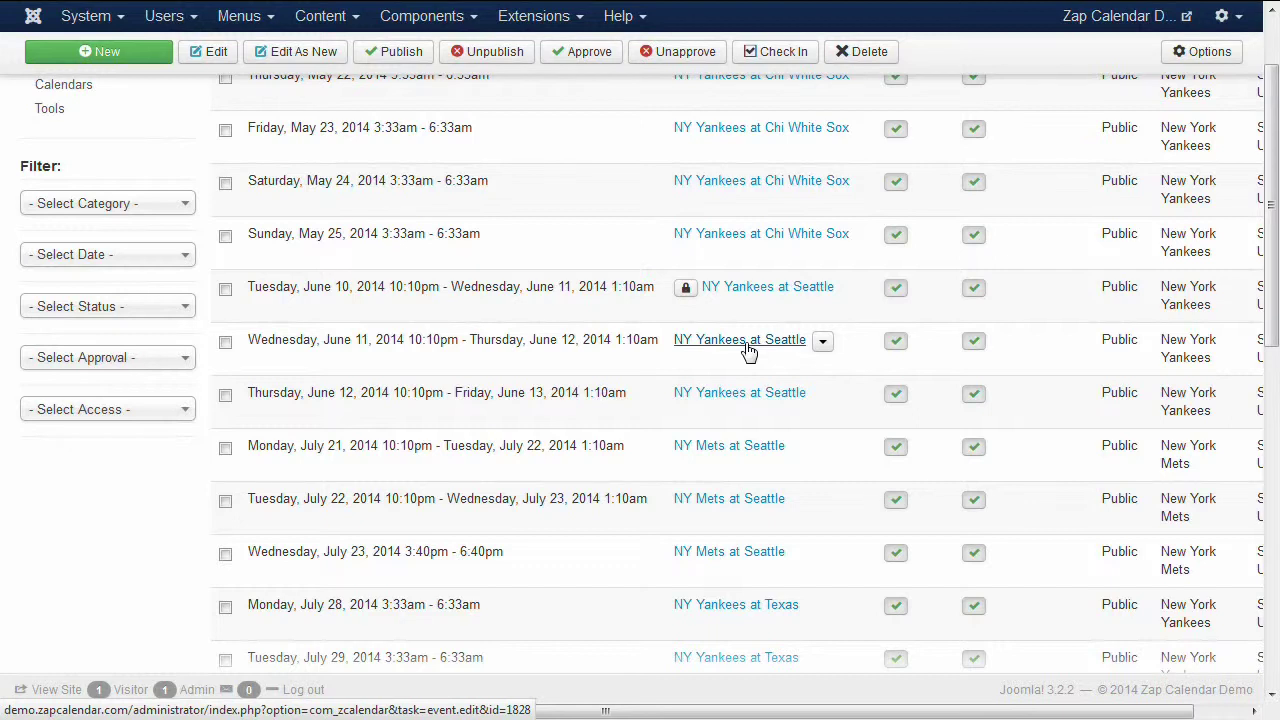
pyautogui.click(746, 343)
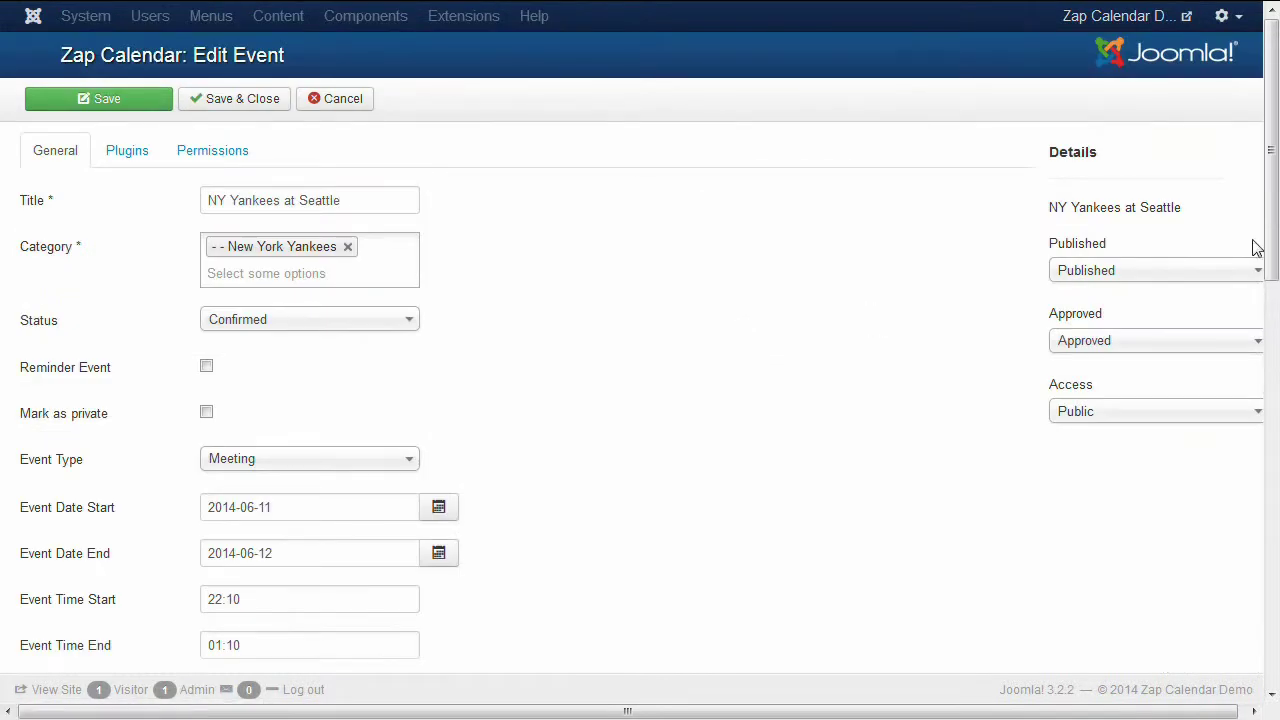
pyautogui.moveTo(1277, 226); pyautogui.dragTo(1278, 300)
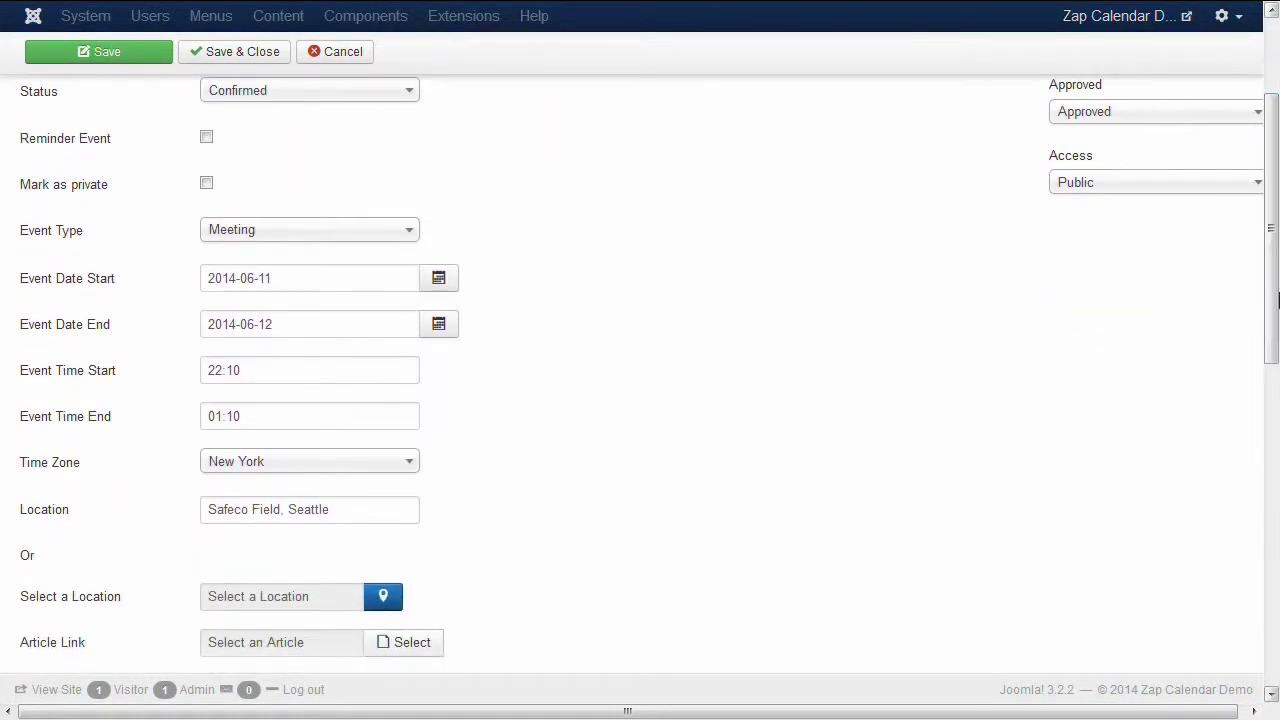
pyautogui.moveTo(1277, 300); pyautogui.dragTo(1272, 200)
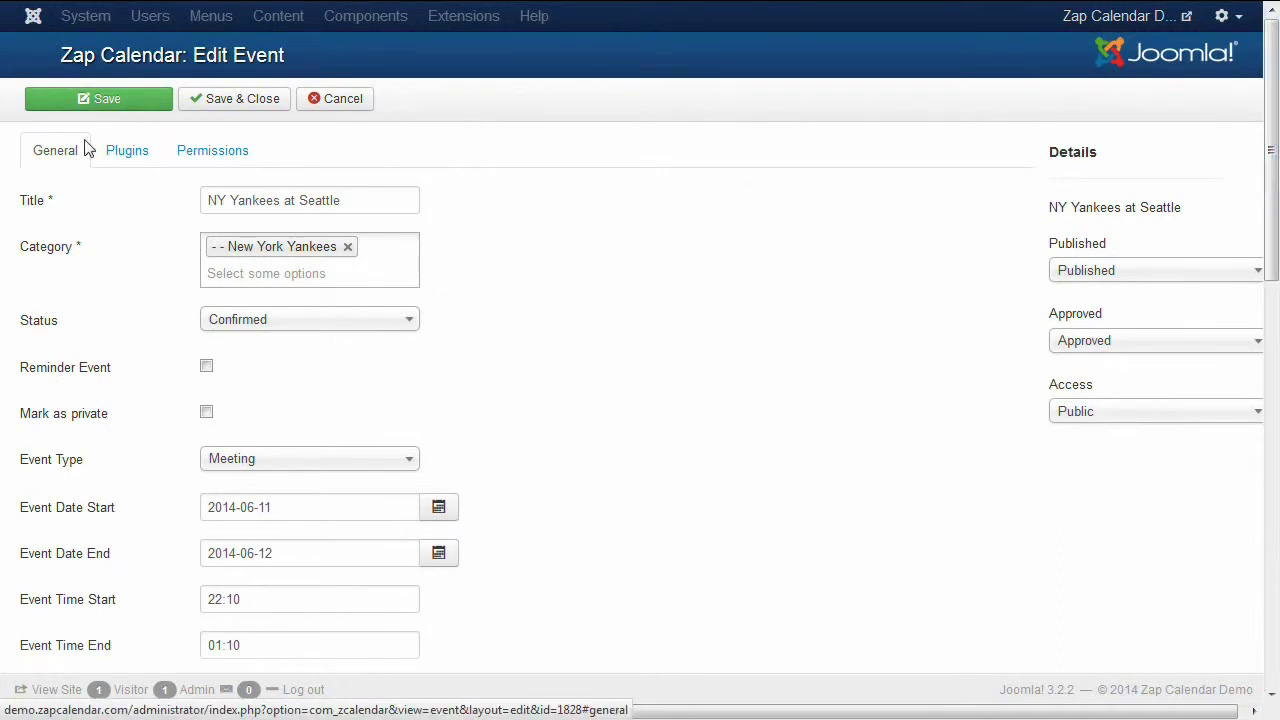
# Geocode the event in its Google Maps plugin settings using Safeco Field's street address in Seattle, WA
pyautogui.click(120, 158)
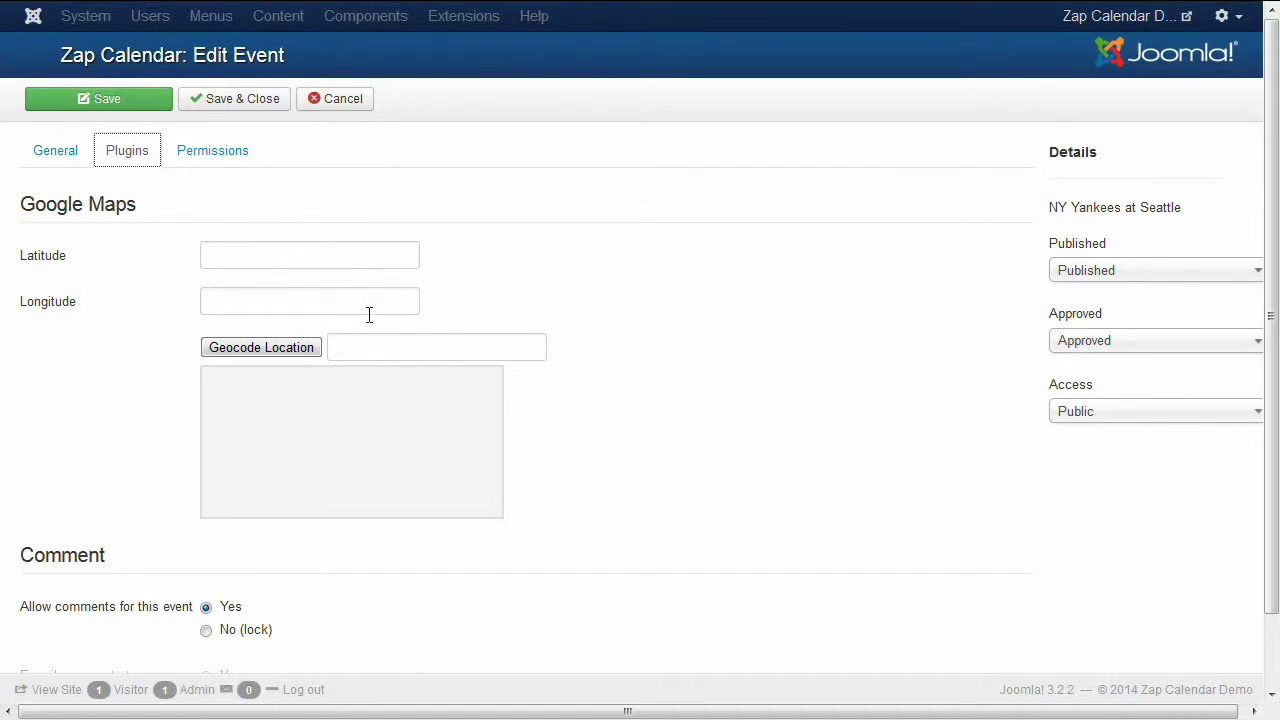
pyautogui.click(364, 348)
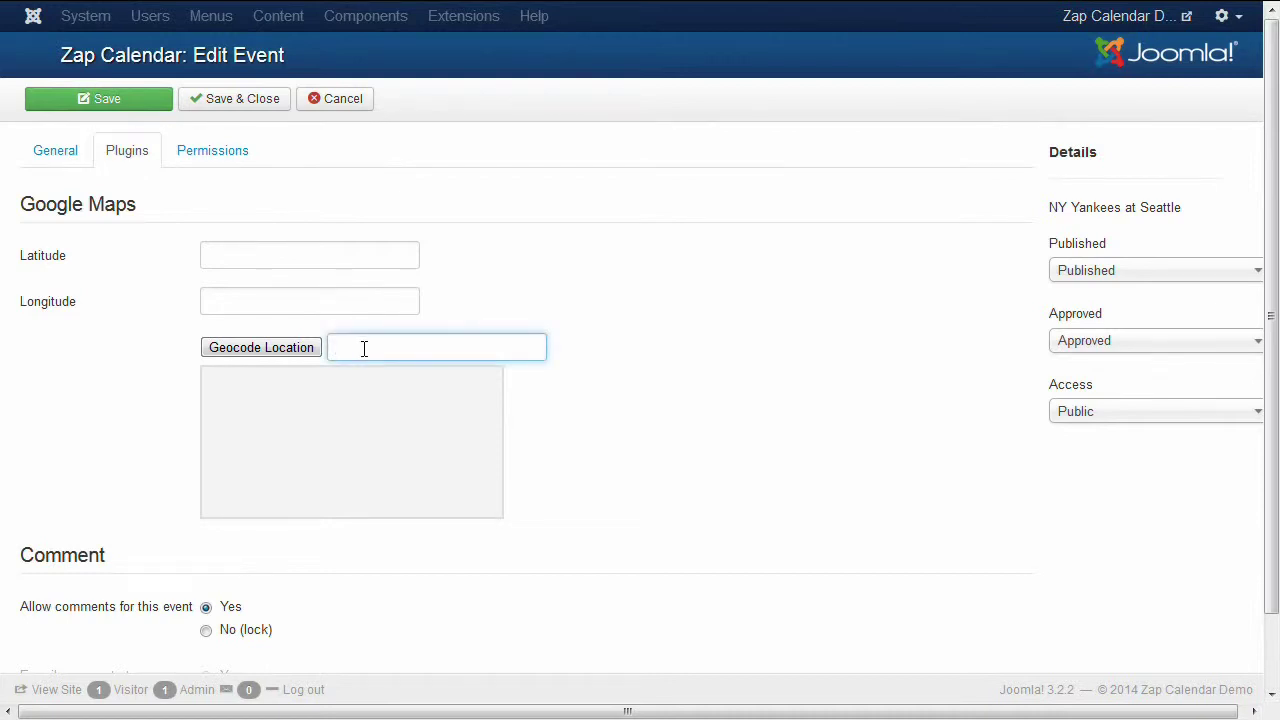
pyautogui.write('12')
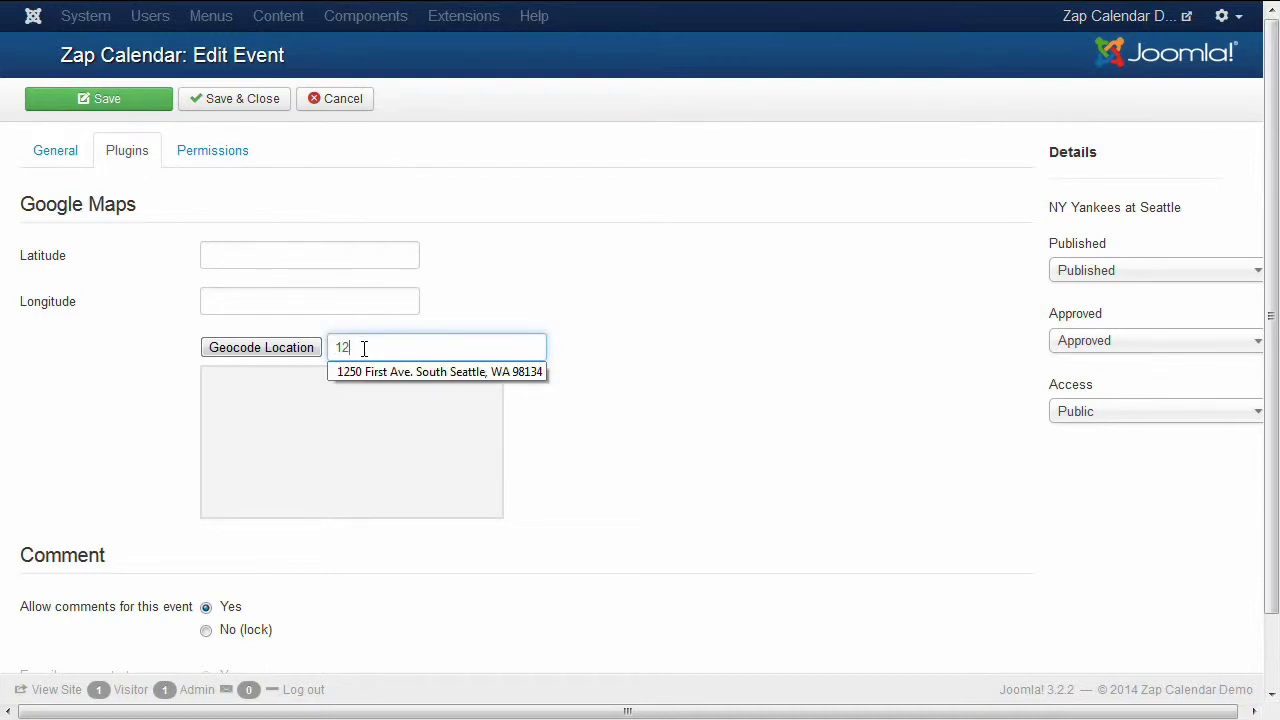
pyautogui.write('50')
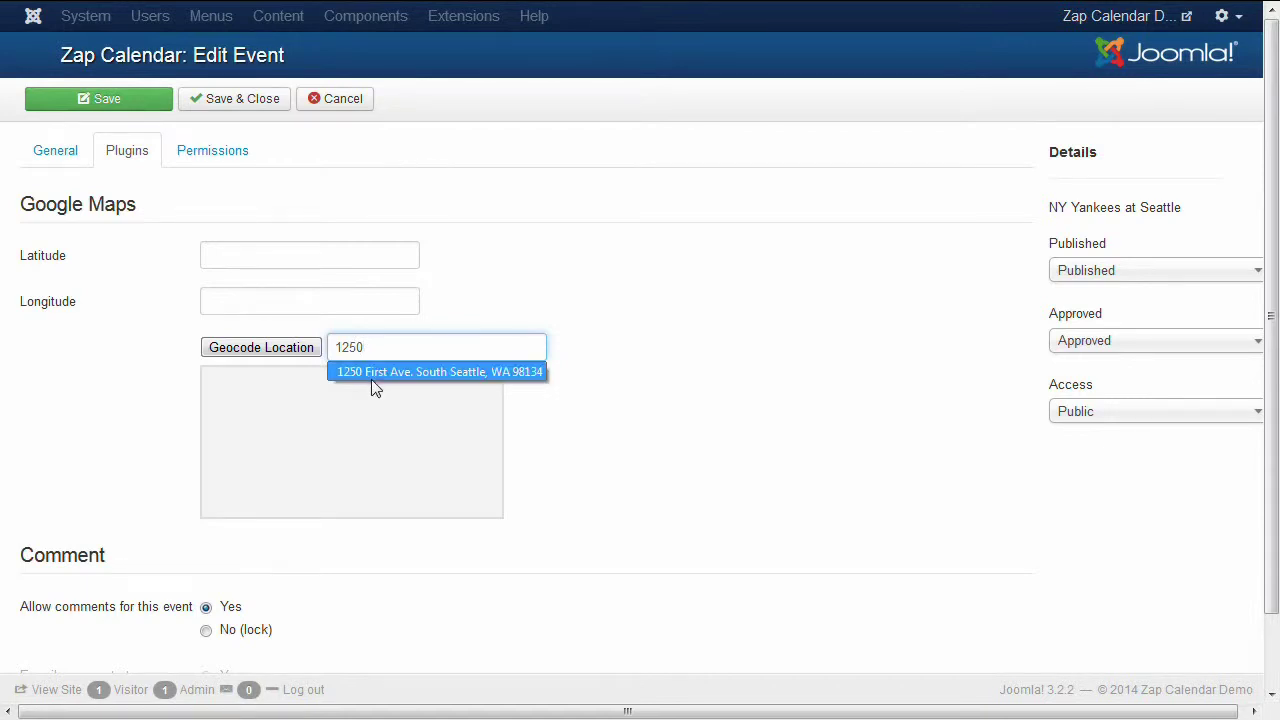
pyautogui.click(371, 372)
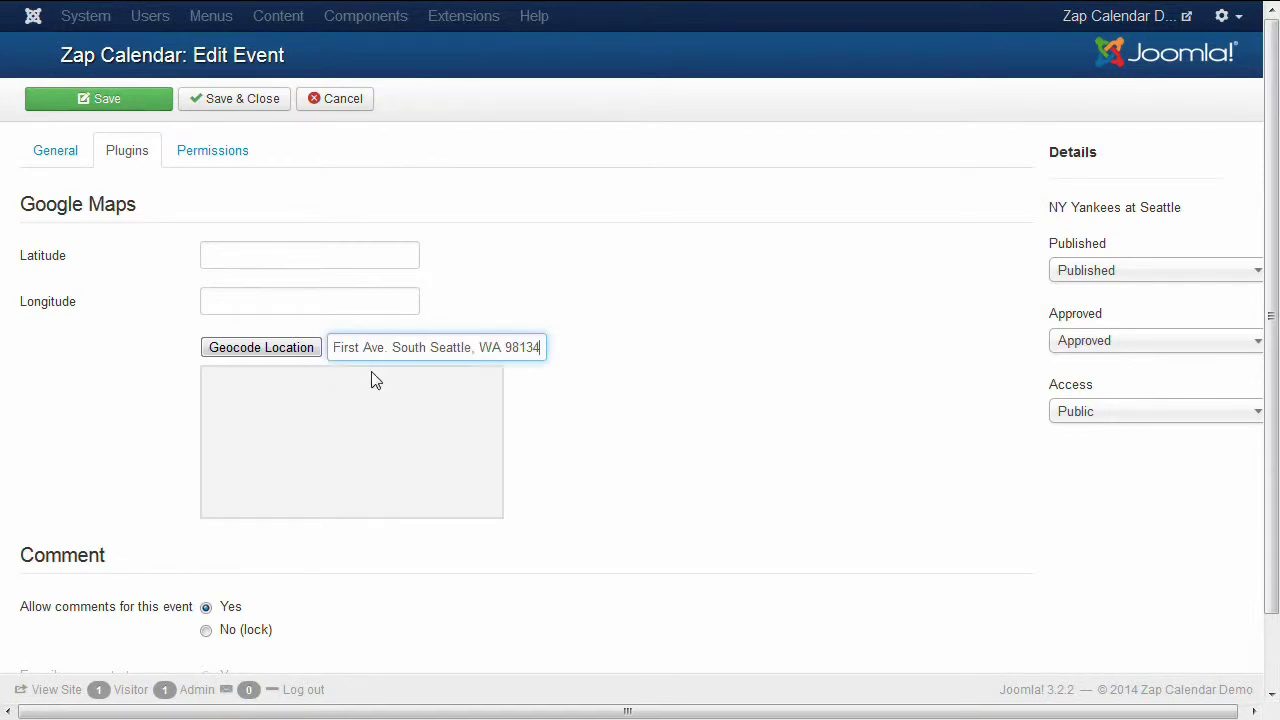
pyautogui.click(296, 352)
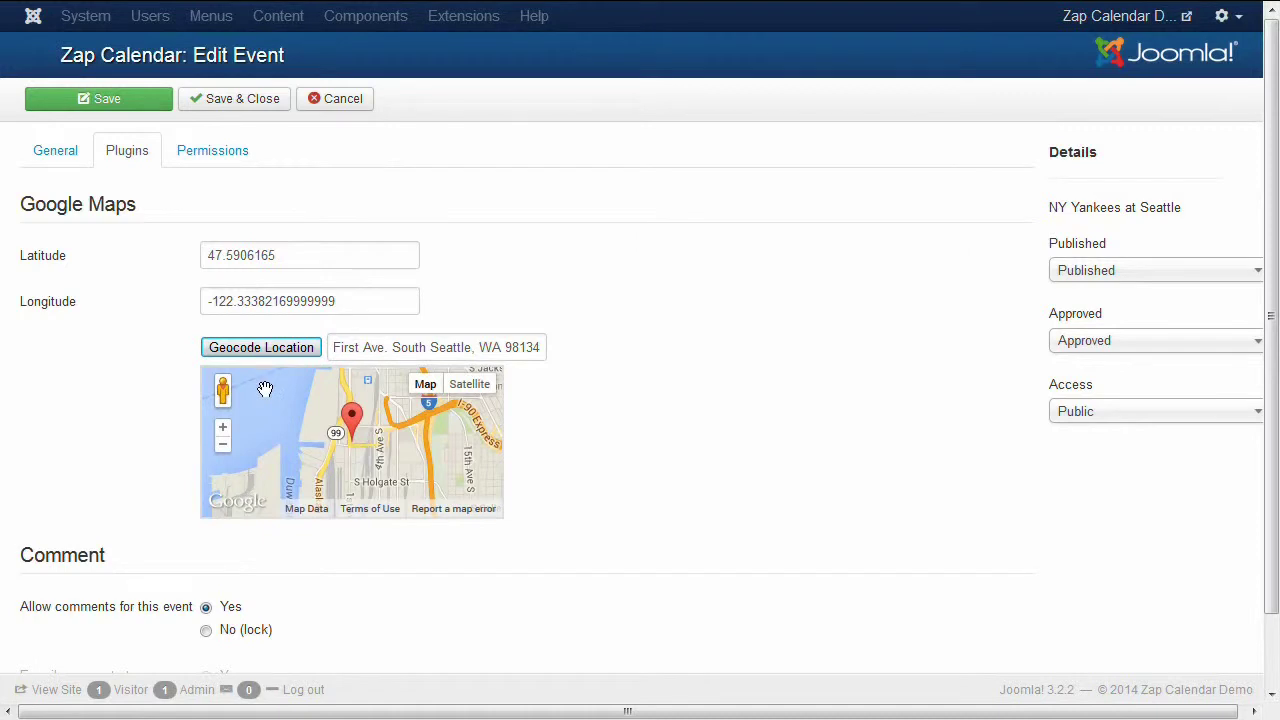
# Move the map marker onto the Safeco Field label, at about latitude 47.590501 and longitude -122.333339
pyautogui.click(222, 430)
pyautogui.click(222, 432)
pyautogui.click(222, 432)
pyautogui.click(222, 432)
pyautogui.click(222, 432)
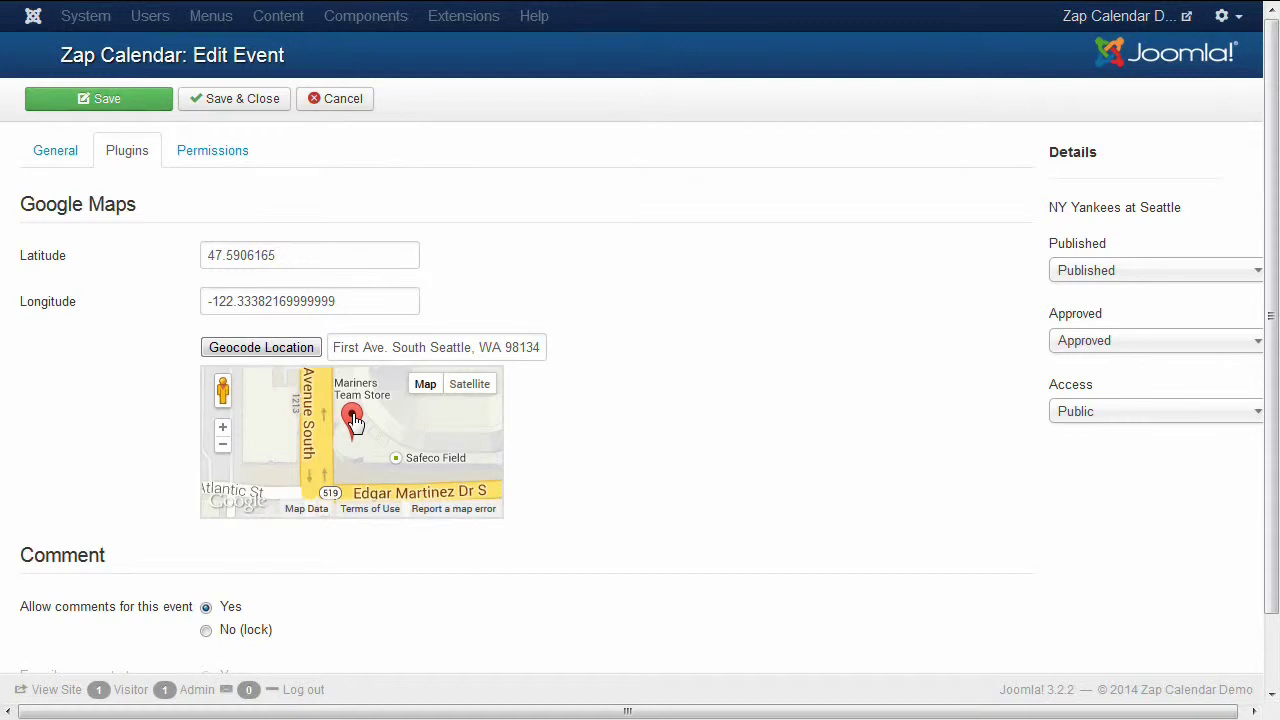
pyautogui.moveTo(355, 422)
pyautogui.mouseDown()
pyautogui.moveTo(371, 412)
pyautogui.moveTo(397, 432)
pyautogui.mouseUp()
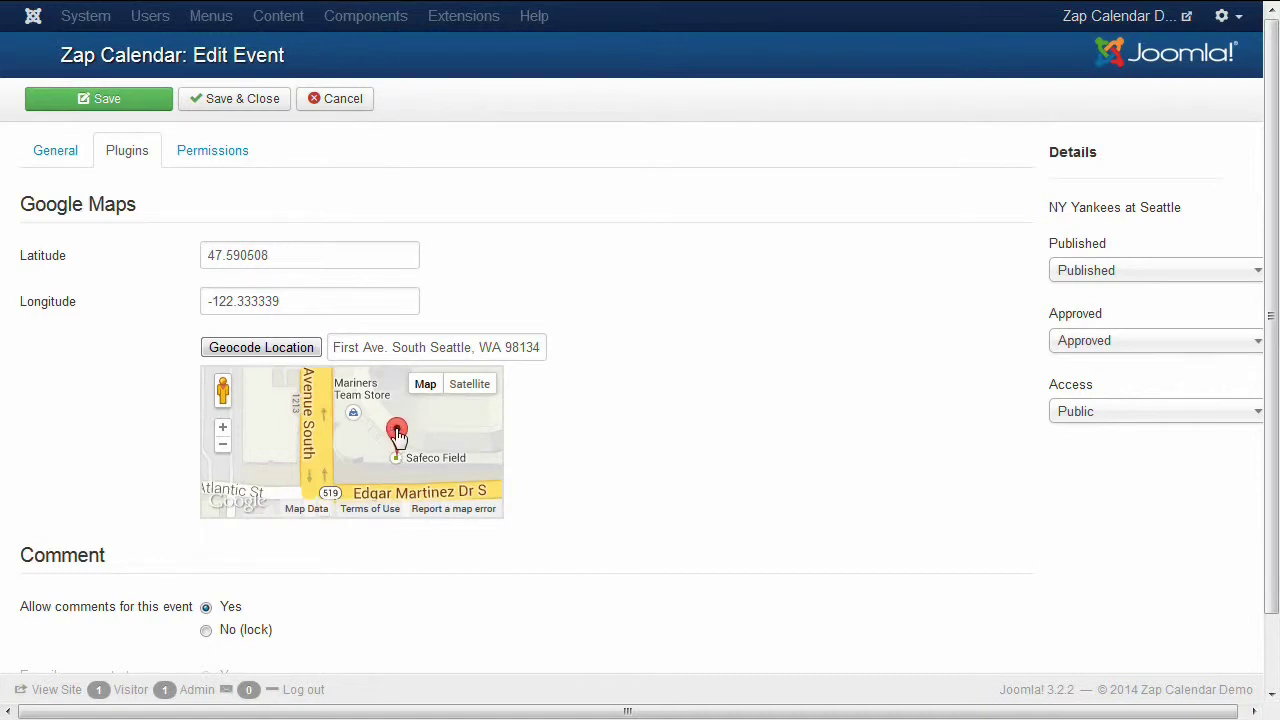
pyautogui.moveTo(397, 432)
pyautogui.mouseDown()
pyautogui.moveTo(426, 410)
pyautogui.moveTo(346, 425)
pyautogui.moveTo(366, 383)
pyautogui.moveTo(389, 396)
pyautogui.moveTo(411, 468)
pyautogui.moveTo(378, 432)
pyautogui.moveTo(396, 441)
pyautogui.mouseUp()
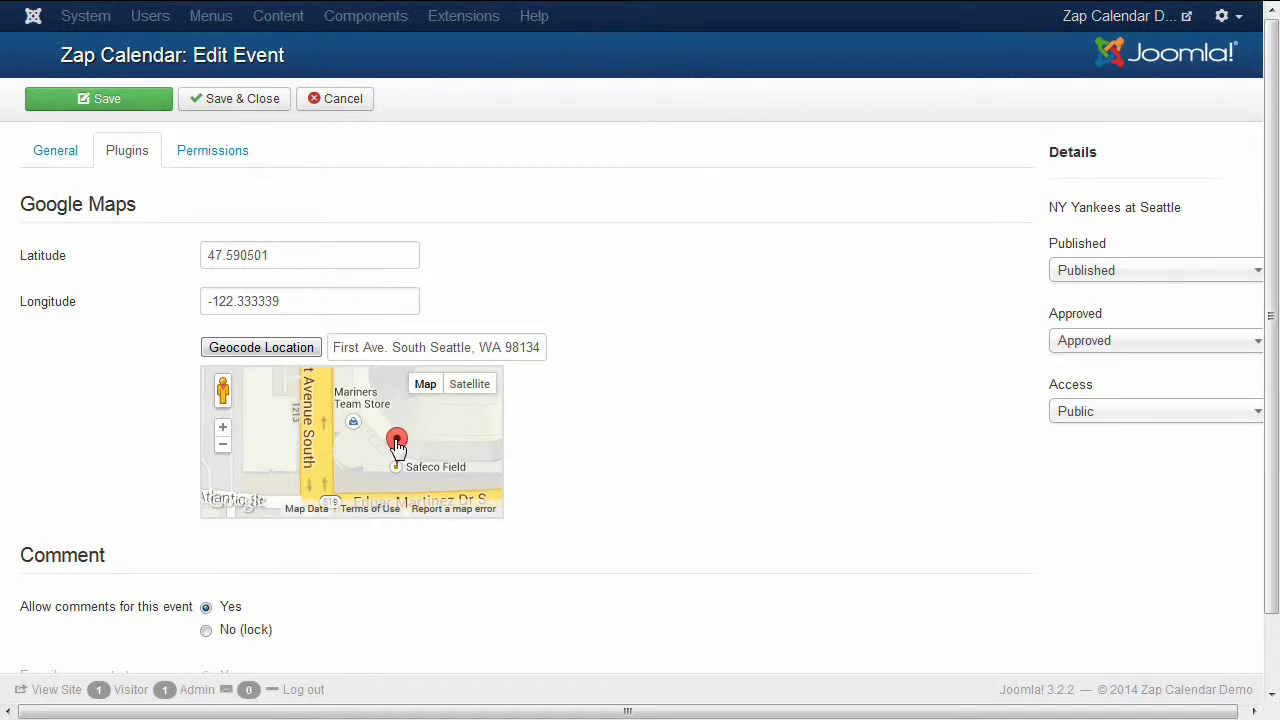
# Switch to the Z Content website to view the Zap Calendar product page
pyautogui.moveTo(505, 5)
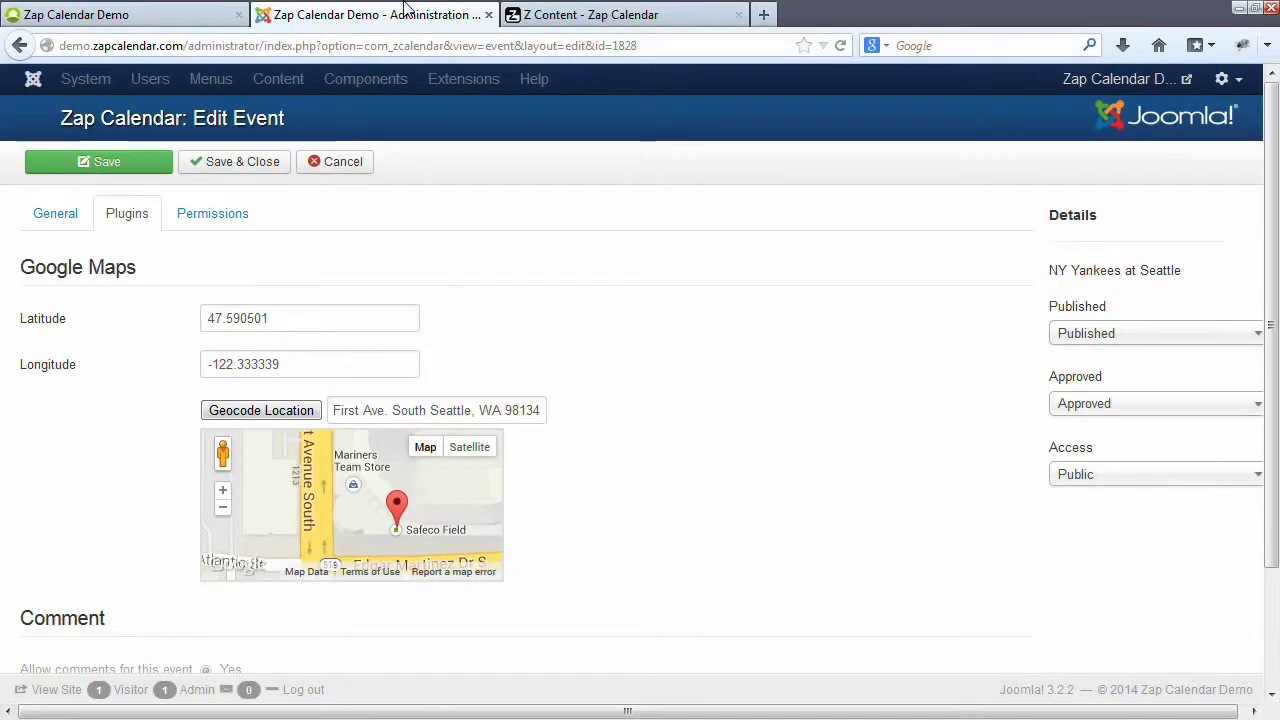
pyautogui.click(545, 14)
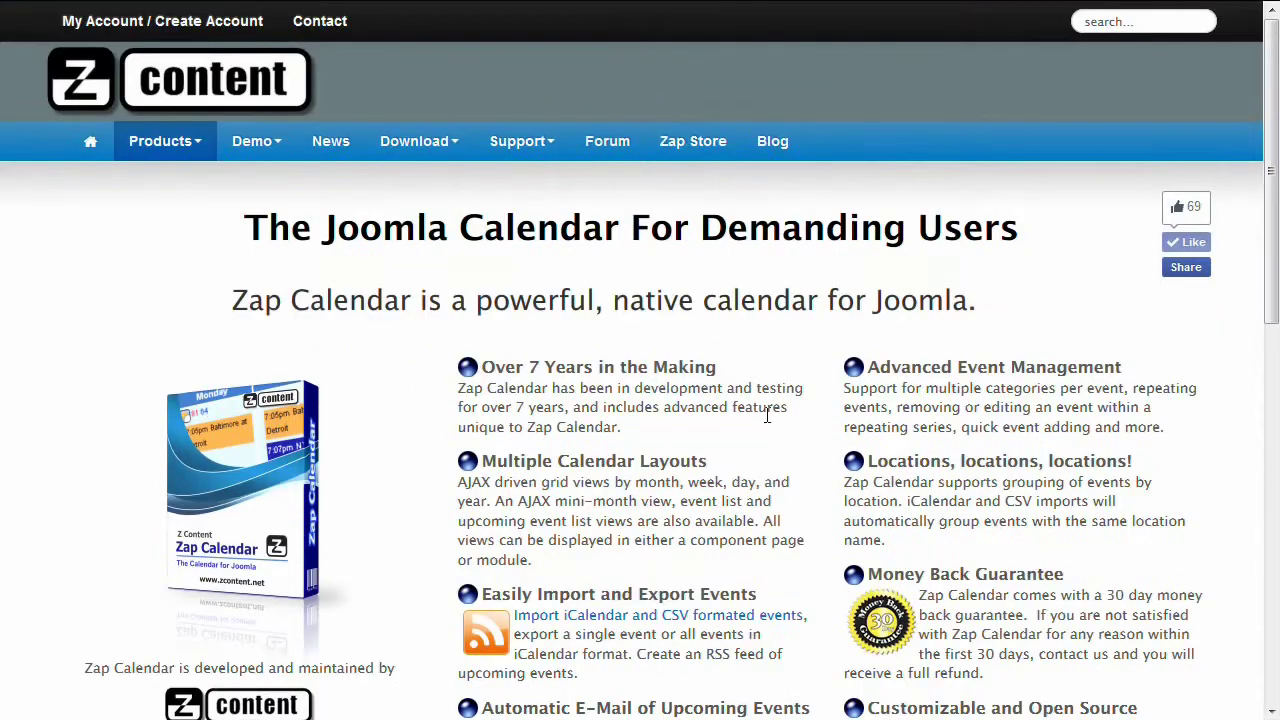